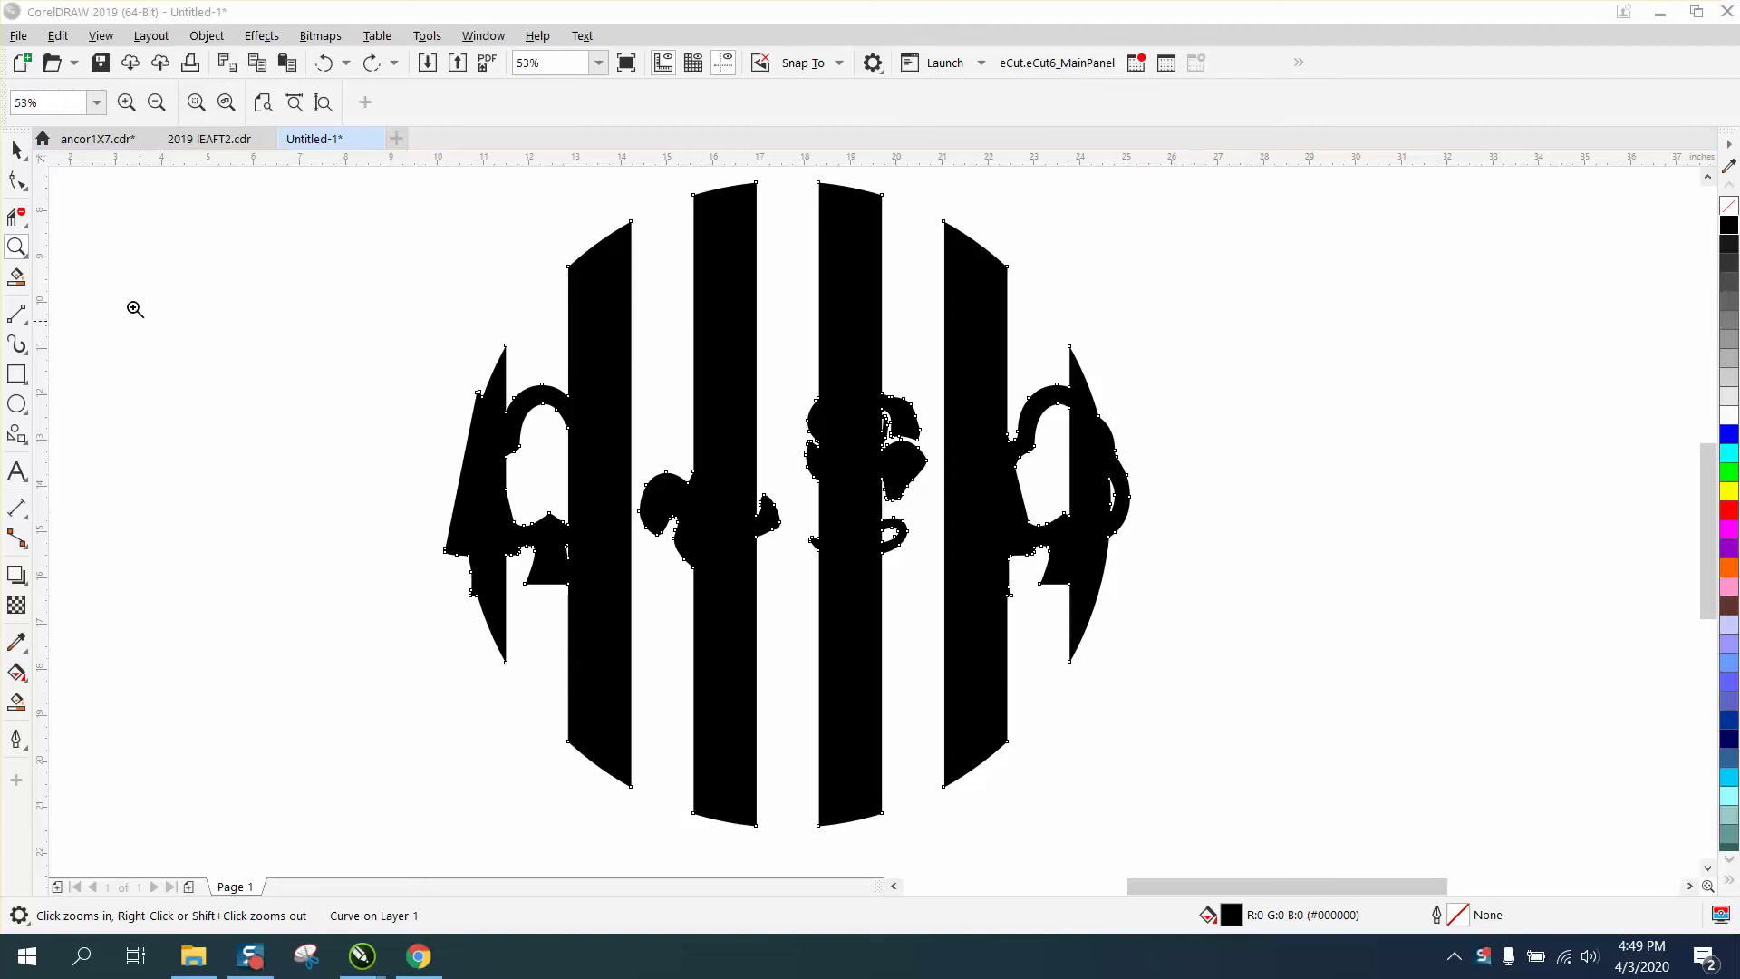
Select the striped design, then undo an accidental move of it to the right.
click(16, 150)
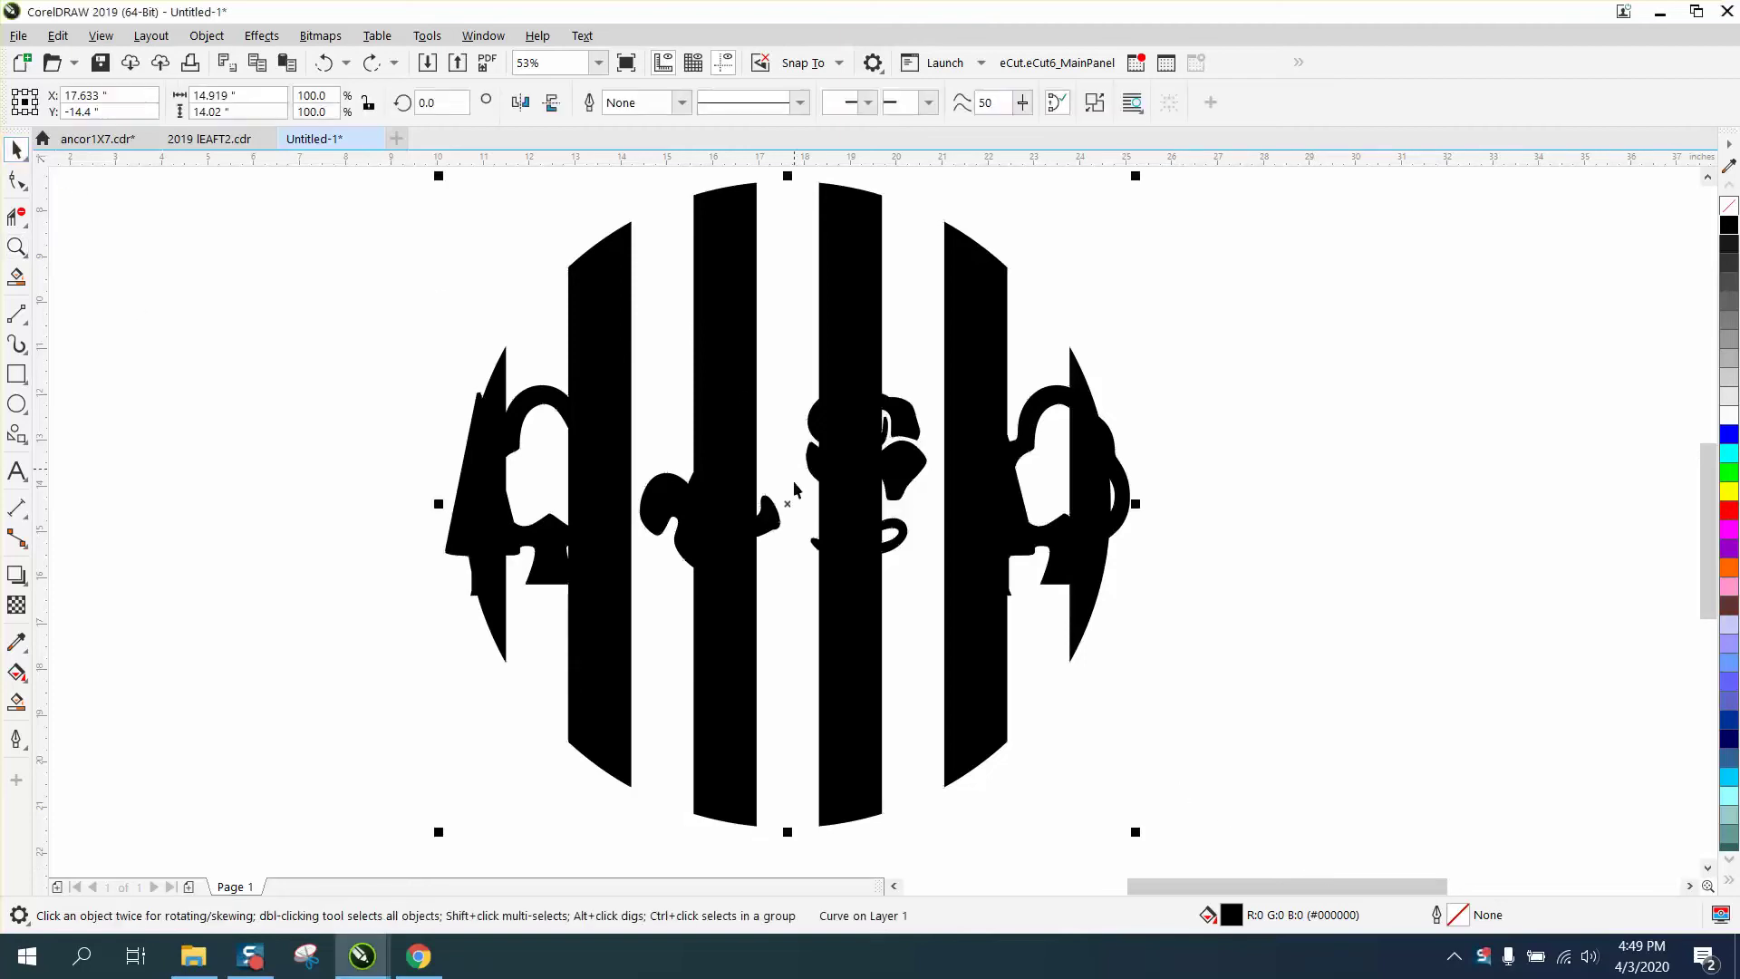
click(270, 344)
drag(554, 411, 756, 411)
click(326, 62)
Remove the design's black fill and give it a black hairline outline.
click(1729, 207)
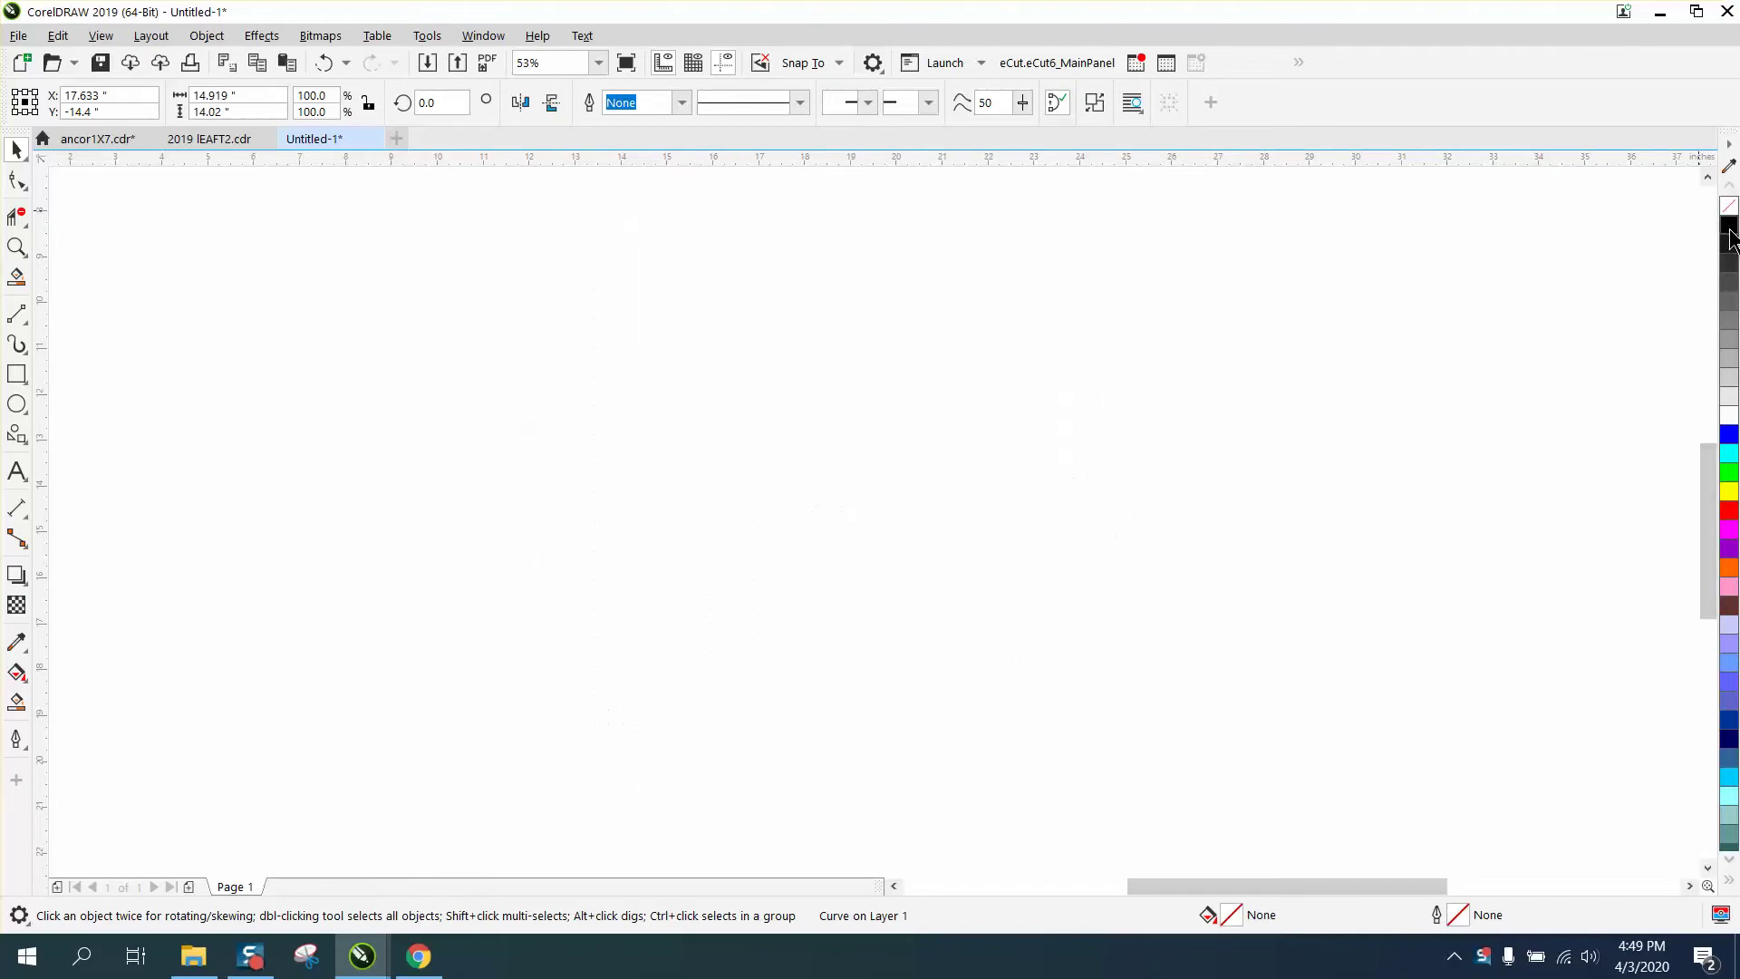
right_click(1729, 227)
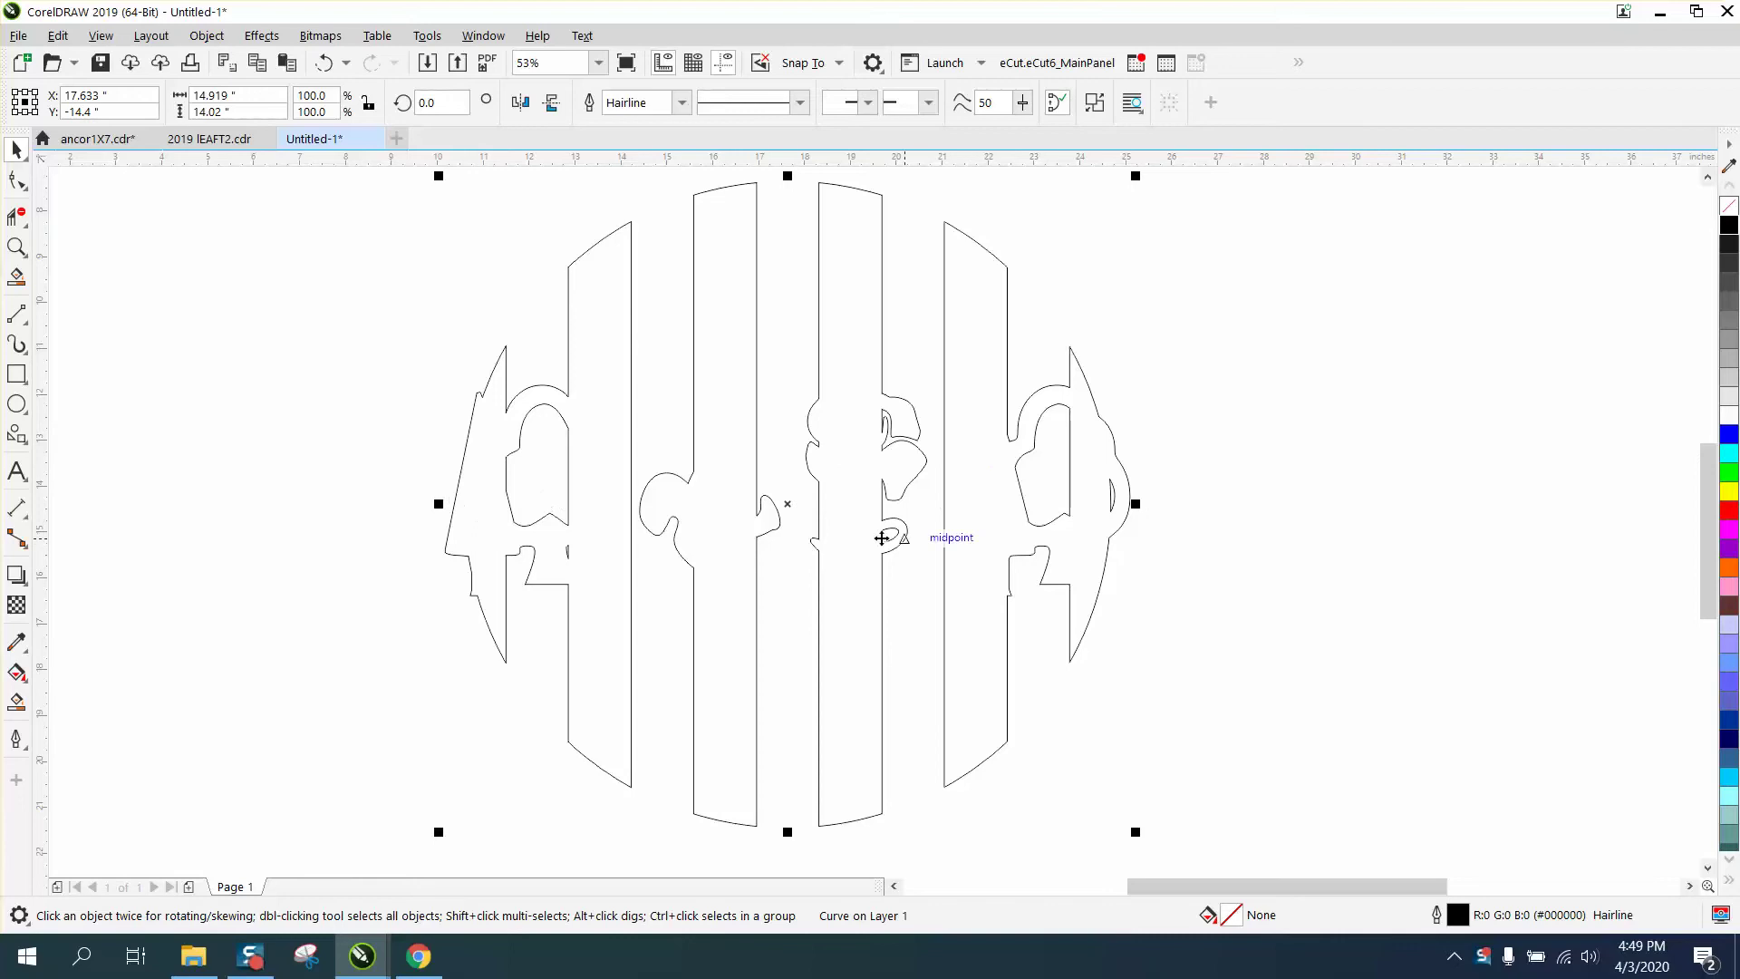
click(16, 180)
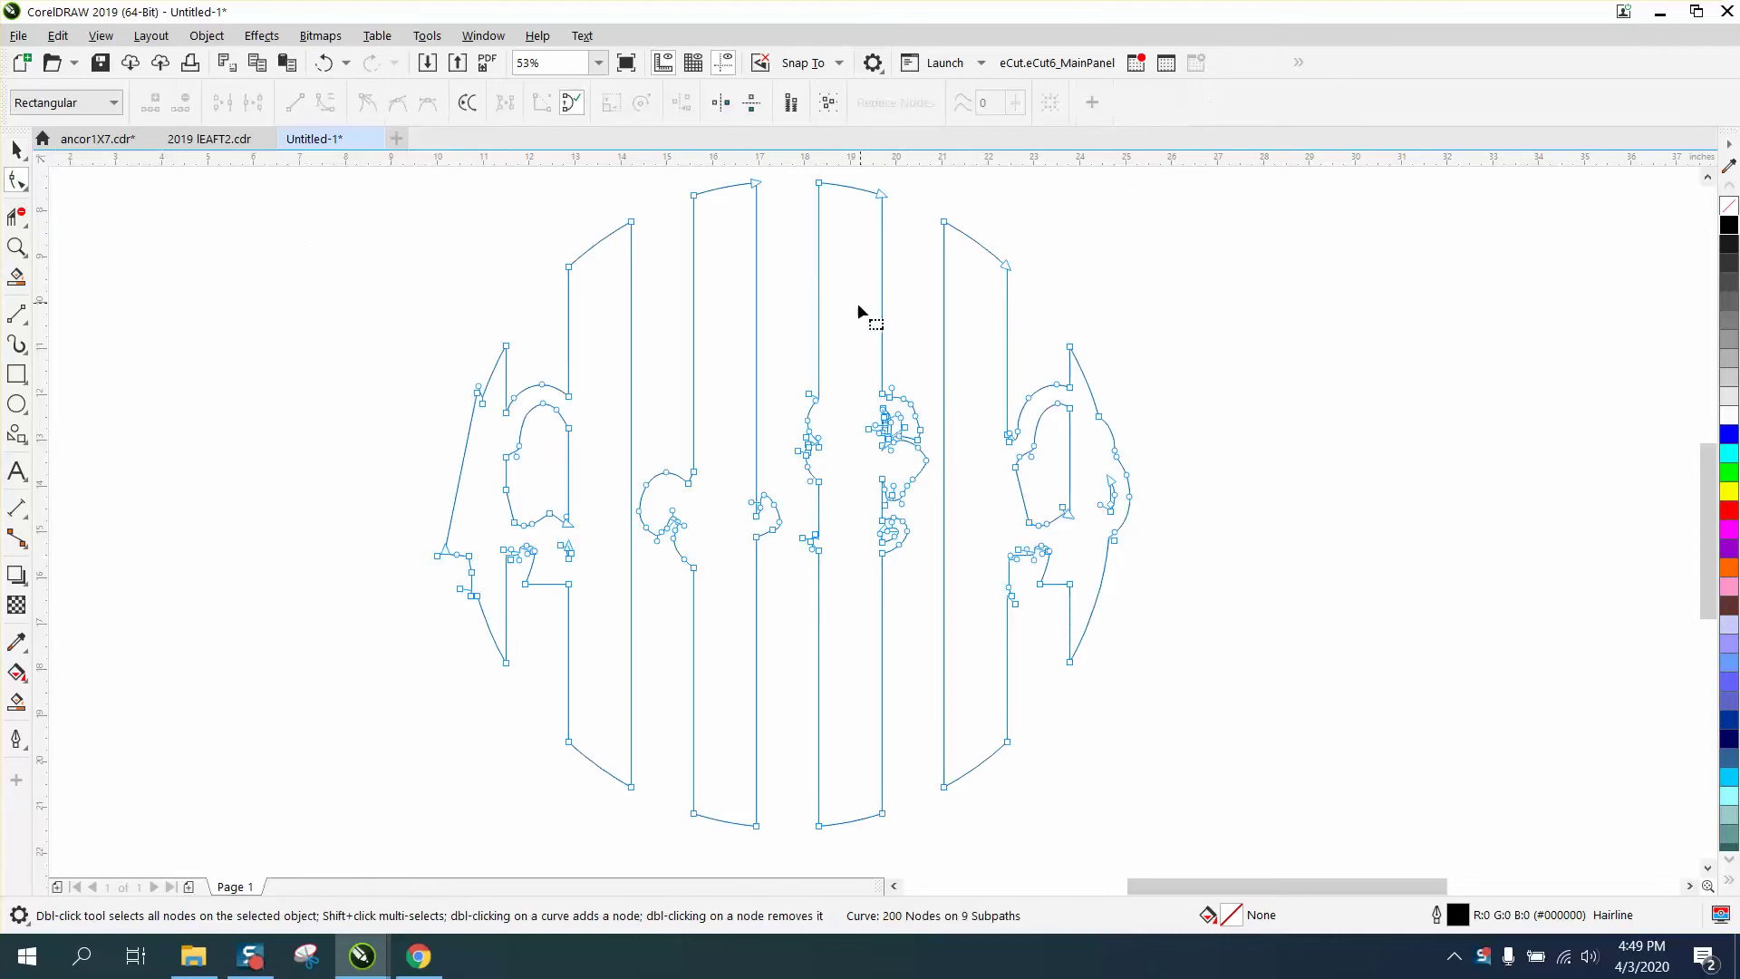
Delete the middle watermark nodes and the middle bar's bump, leaving plain centre stripes.
drag(785, 320, 927, 584)
key(Delete)
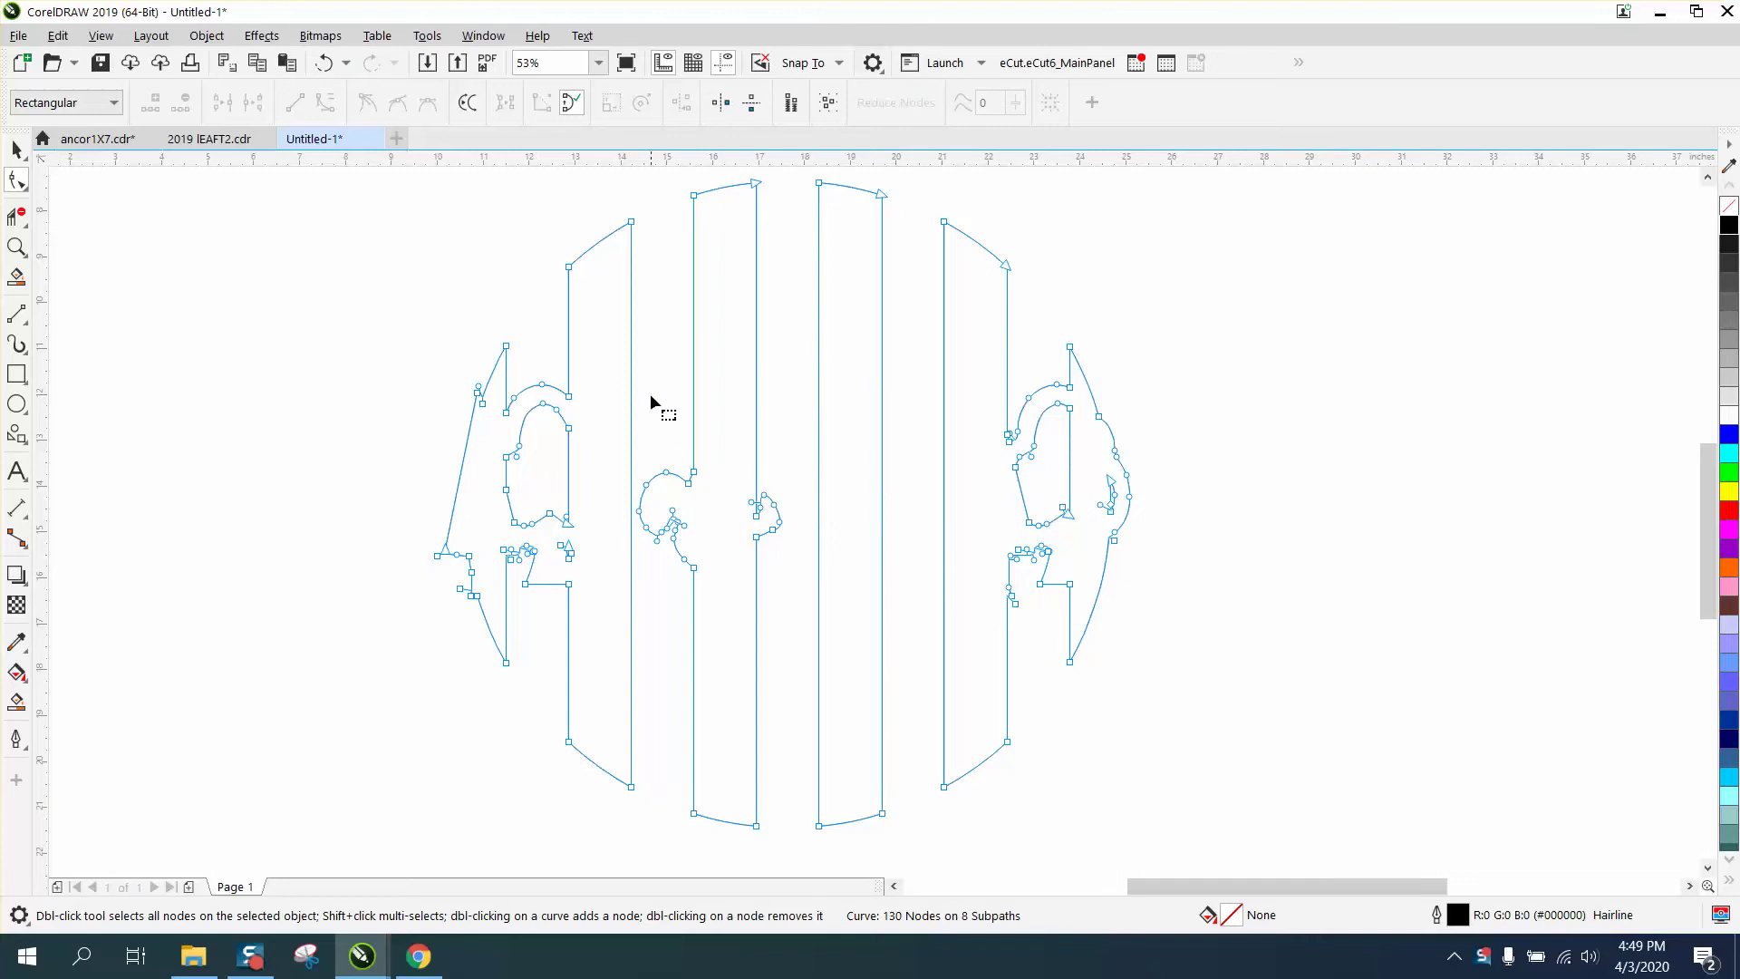
drag(649, 400, 807, 593)
key(Delete)
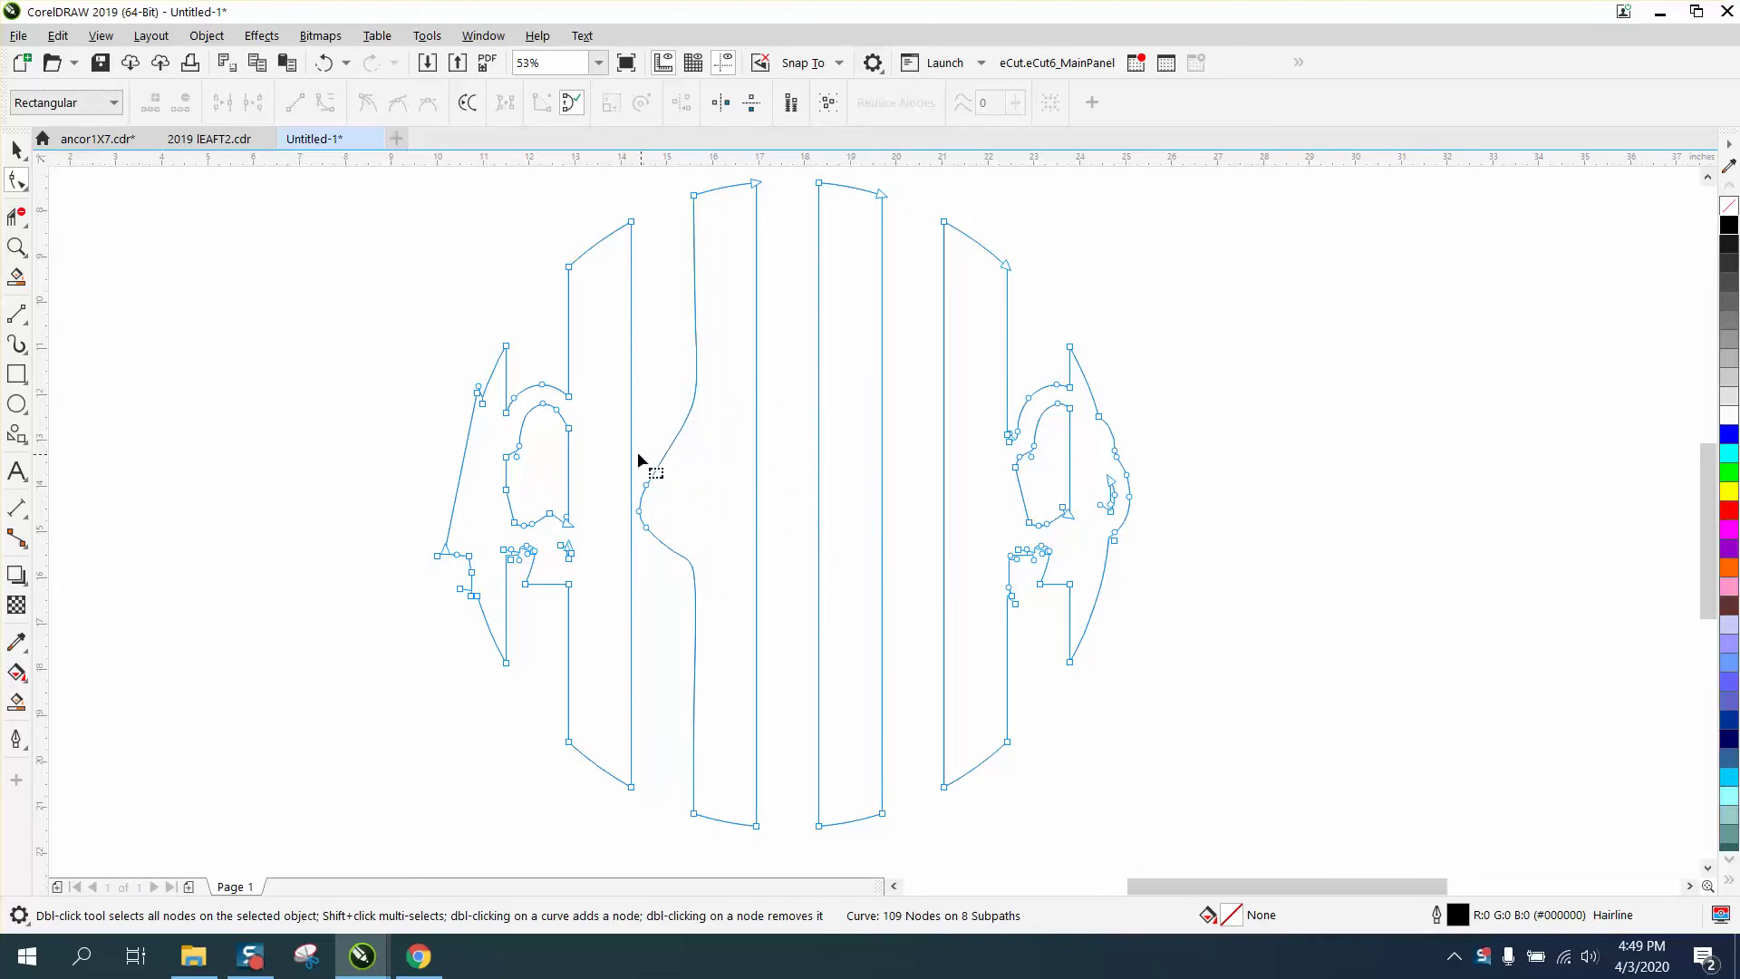
drag(628, 569, 634, 563)
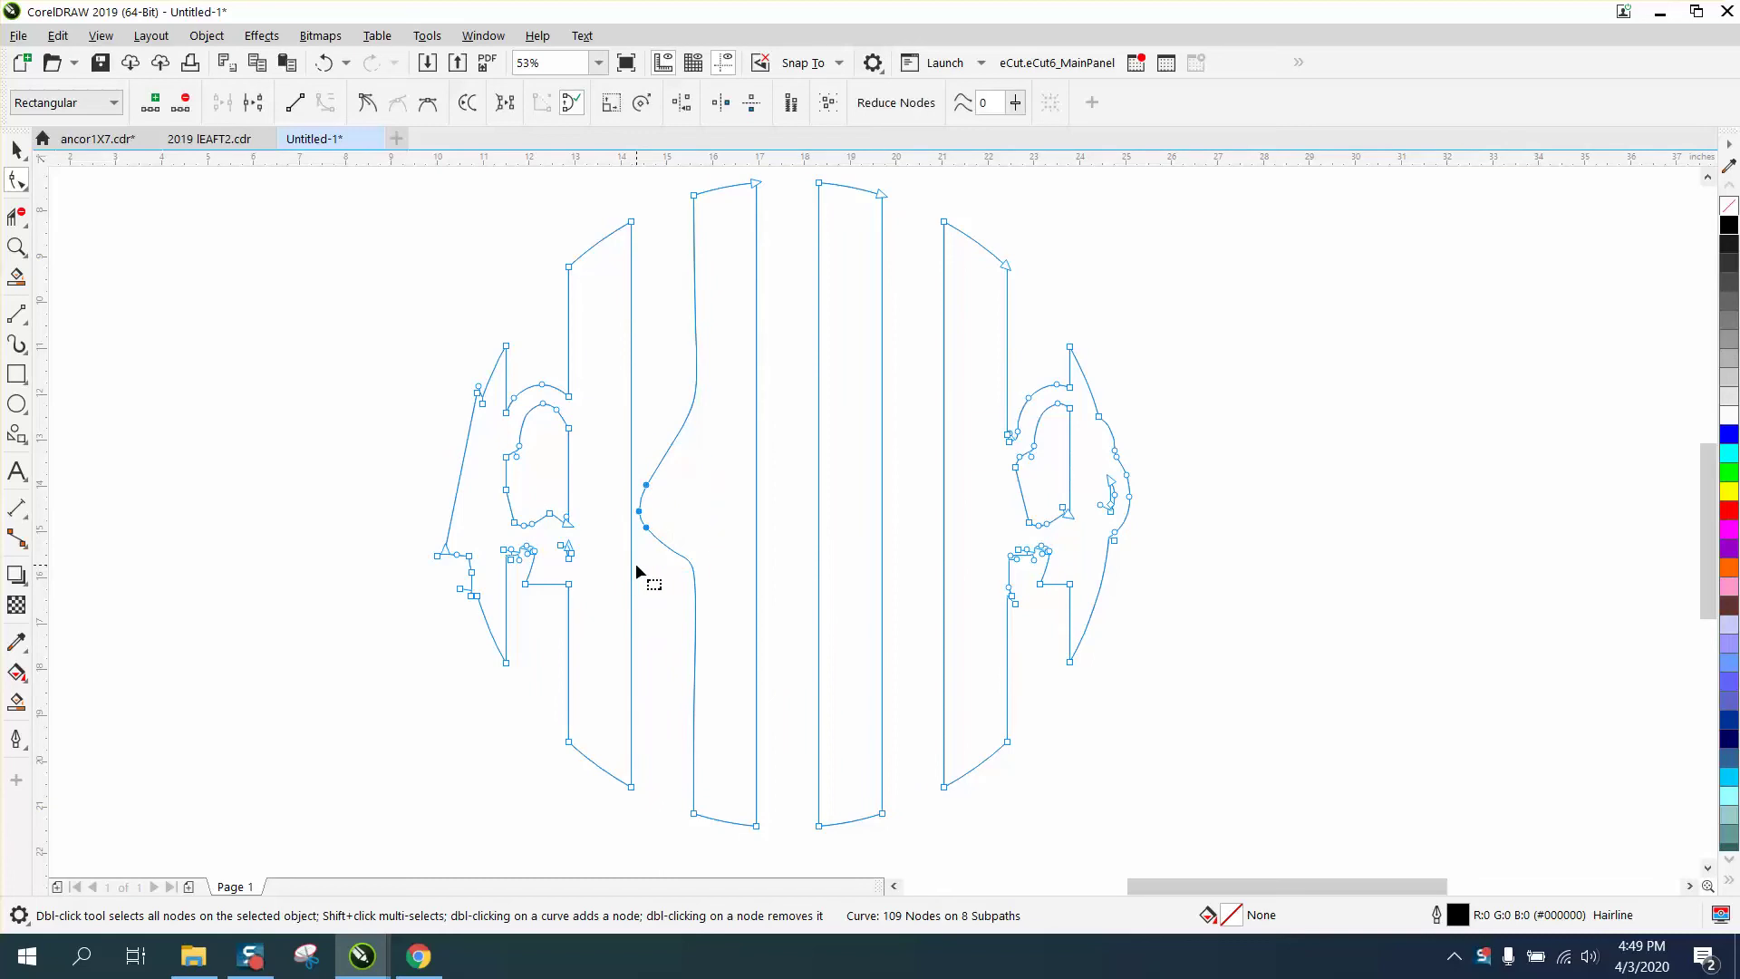
key(Delete)
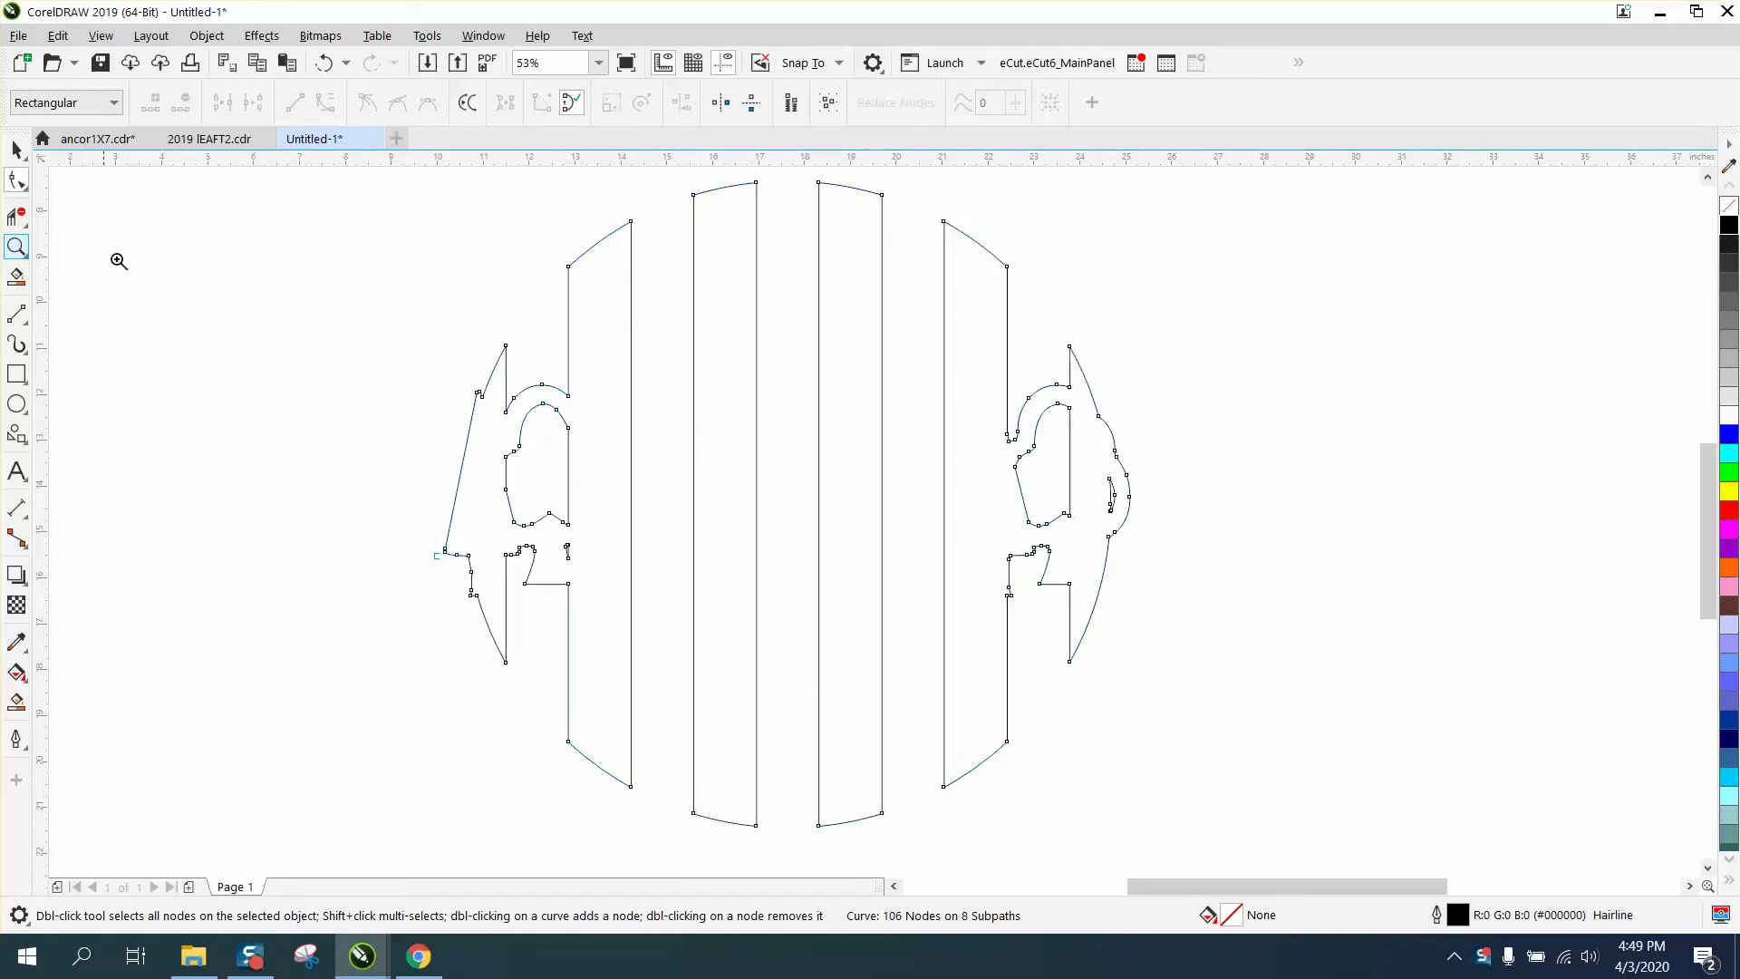
Zoom into the left loop and draw two vertical 2-point lines closing its sides.
click(16, 248)
drag(392, 318, 758, 529)
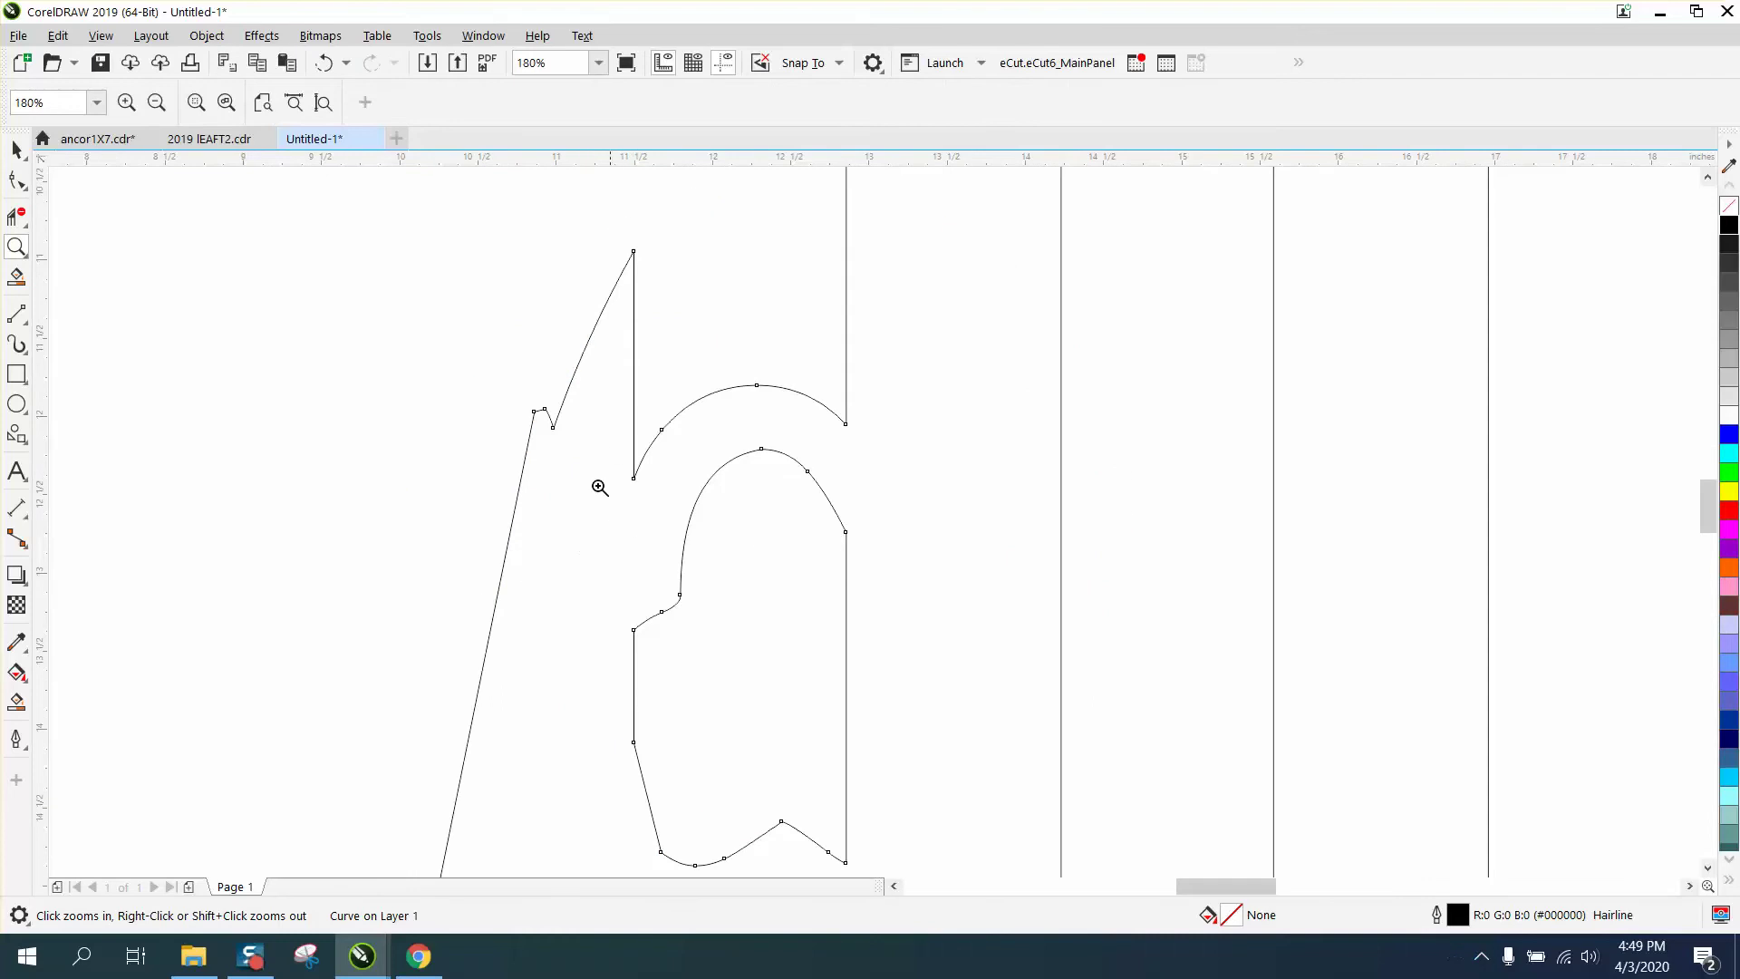
click(29, 325)
click(78, 342)
drag(634, 478, 634, 626)
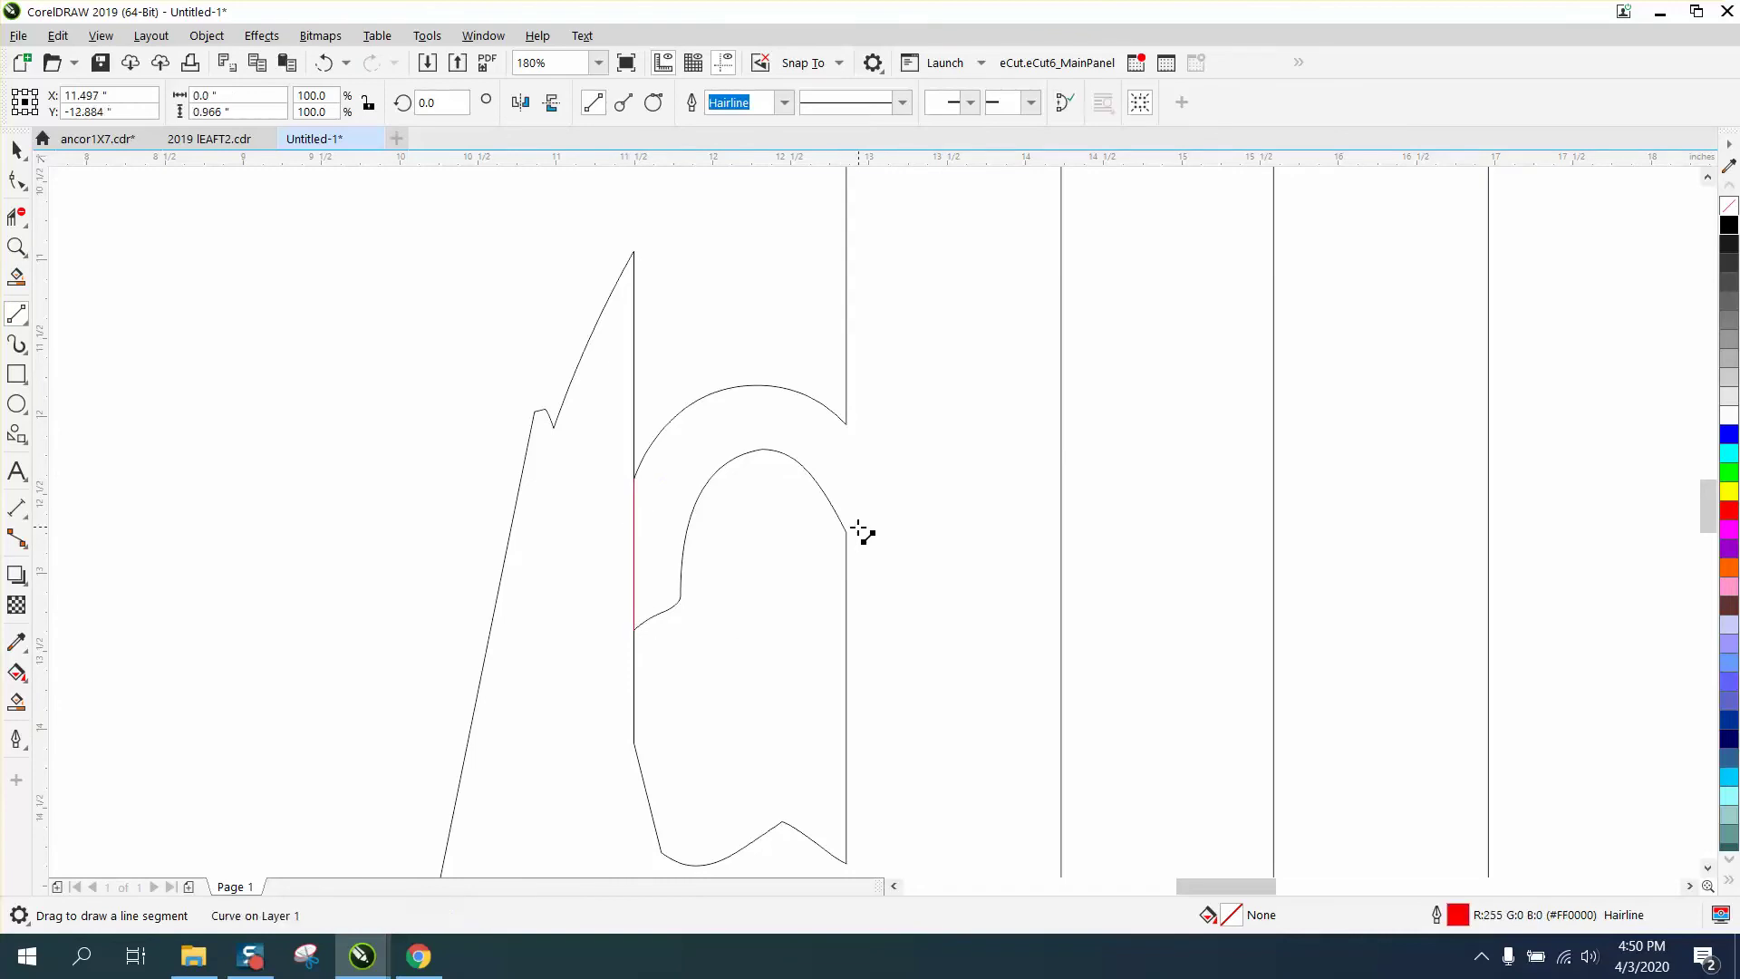
drag(845, 531, 846, 424)
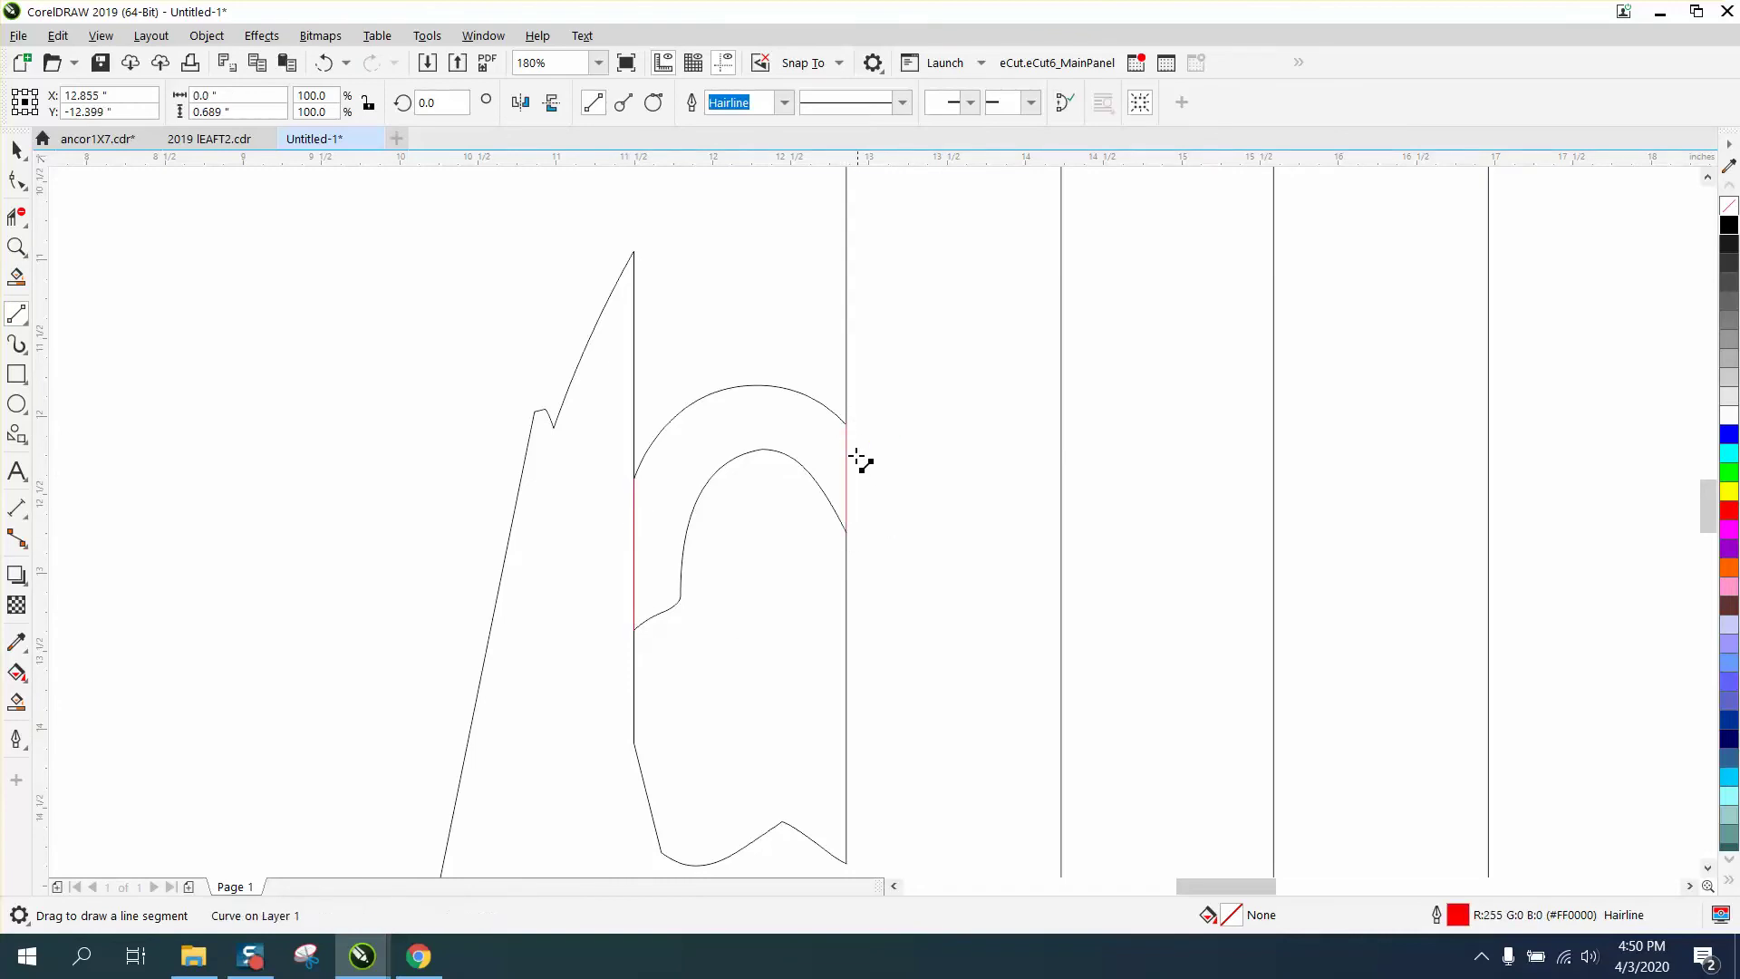
Cut away the loop's arcs between the two lines with Virtual Segment Delete.
click(16, 217)
drag(719, 343, 759, 569)
scroll(671, 508, down, 3)
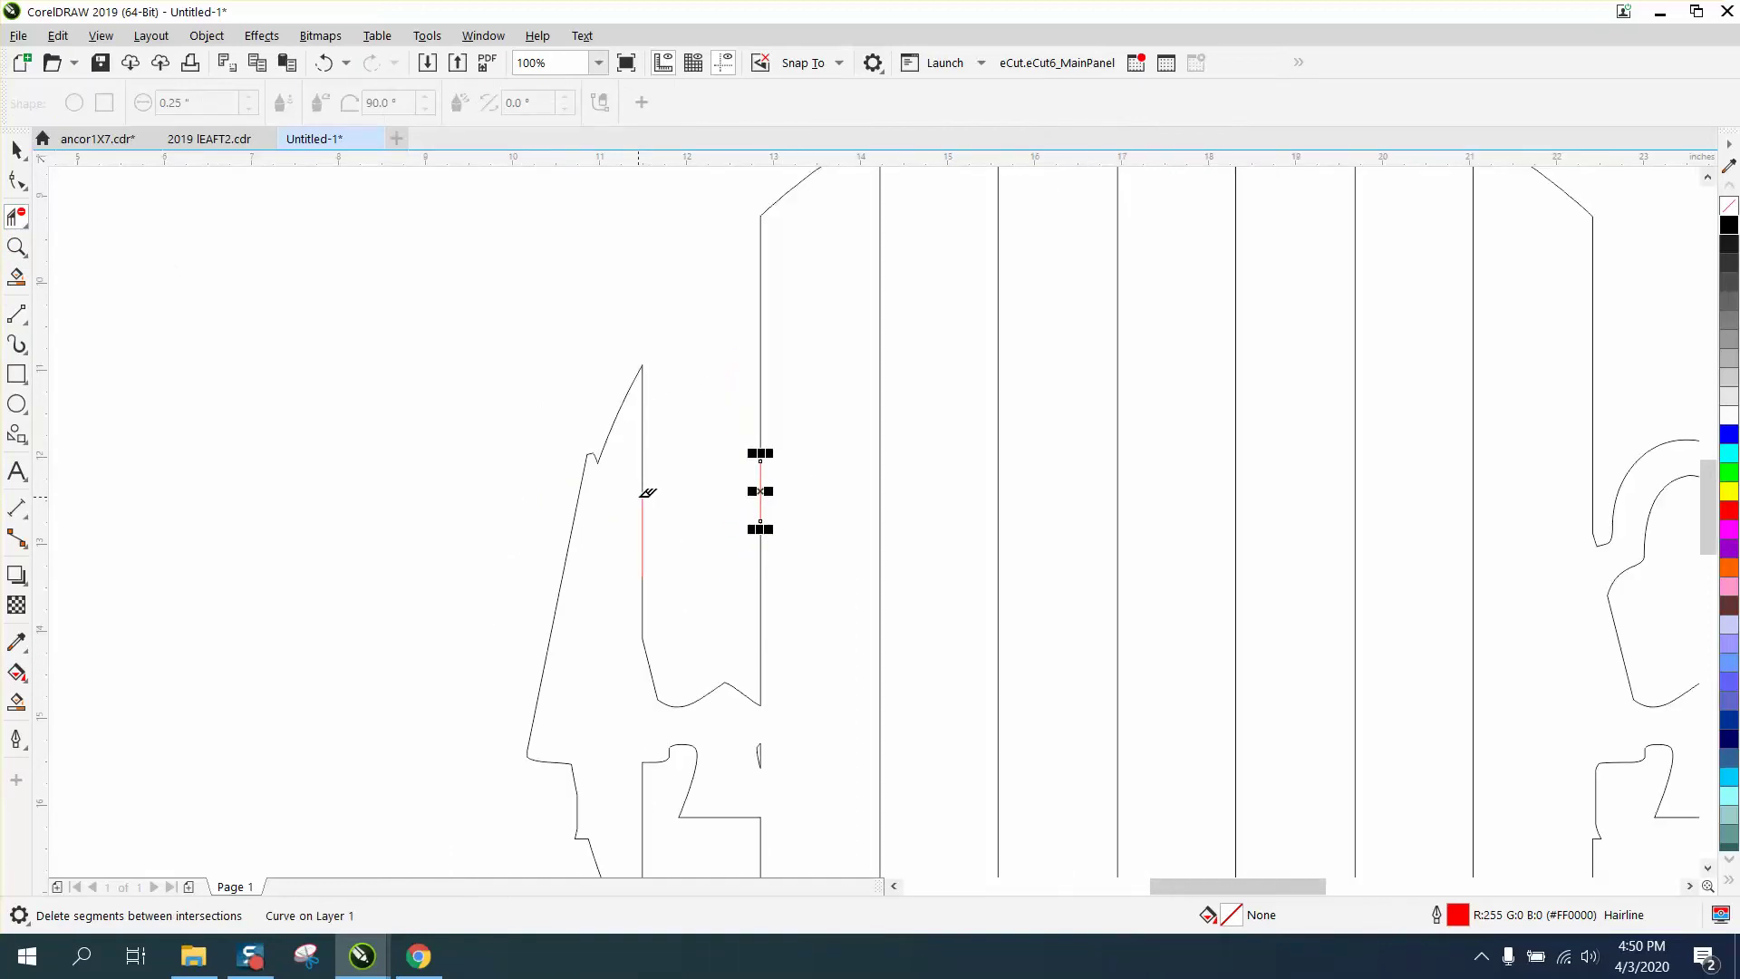
scroll(647, 493, down, 1)
click(17, 246)
drag(515, 420, 831, 722)
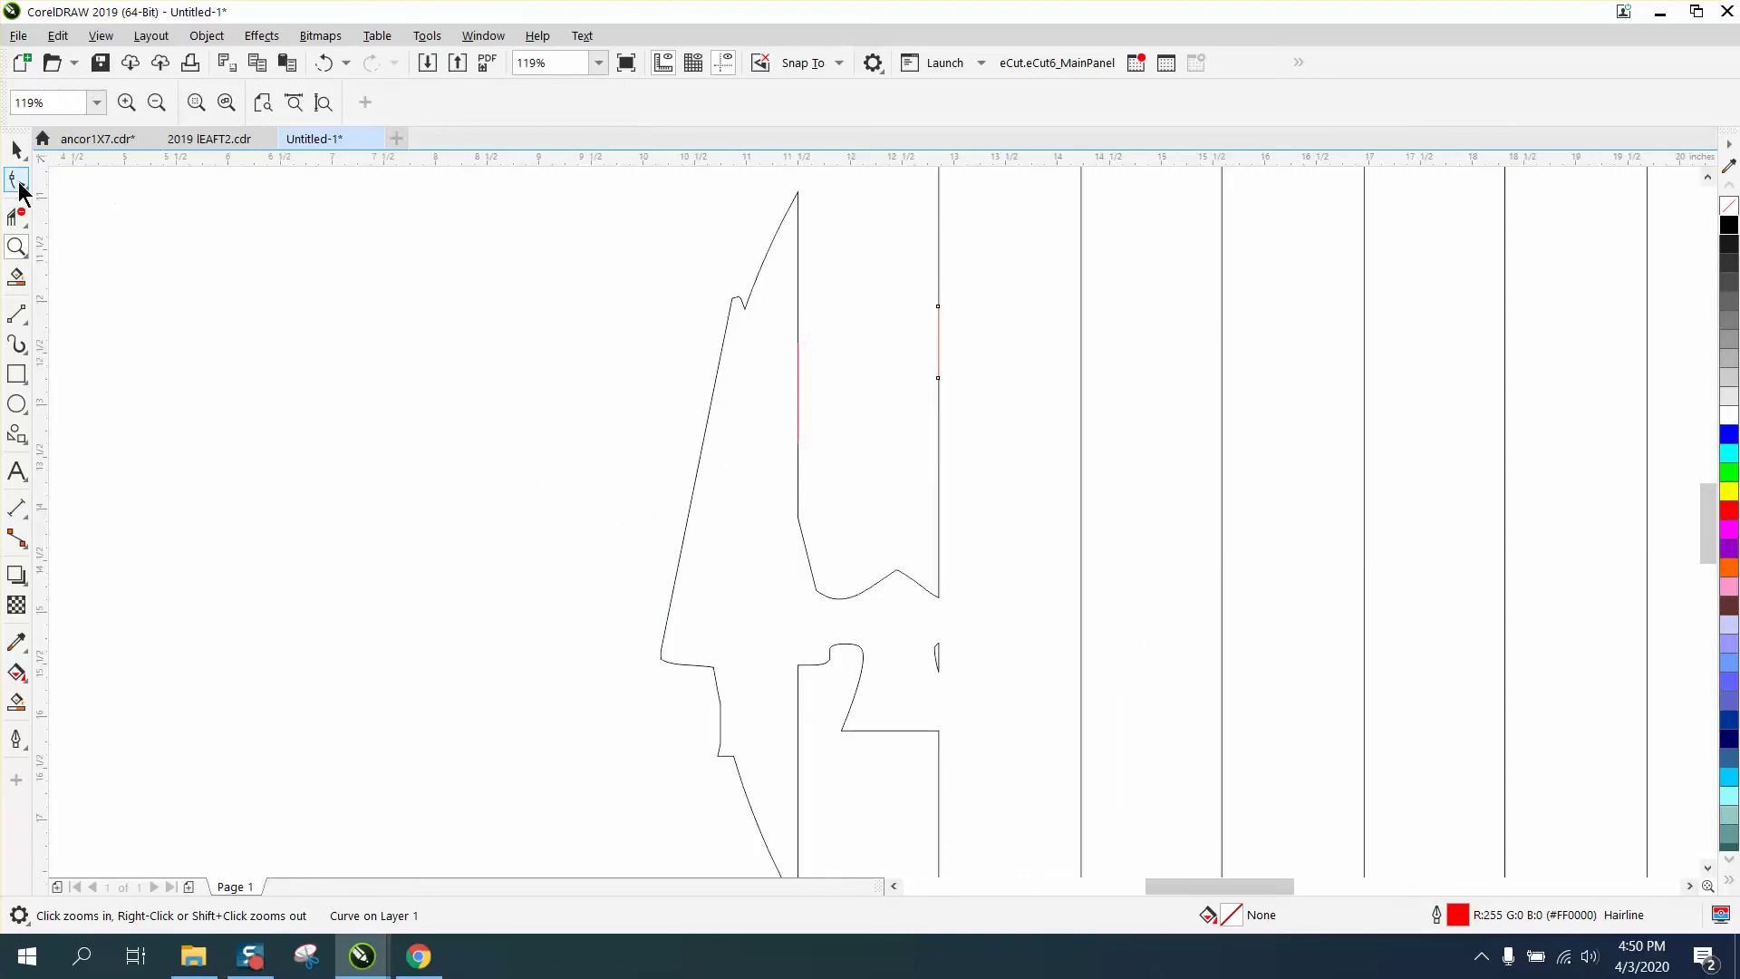
Delete the stray nodes at the left piece's top-left bend and lower-left corner.
click(20, 183)
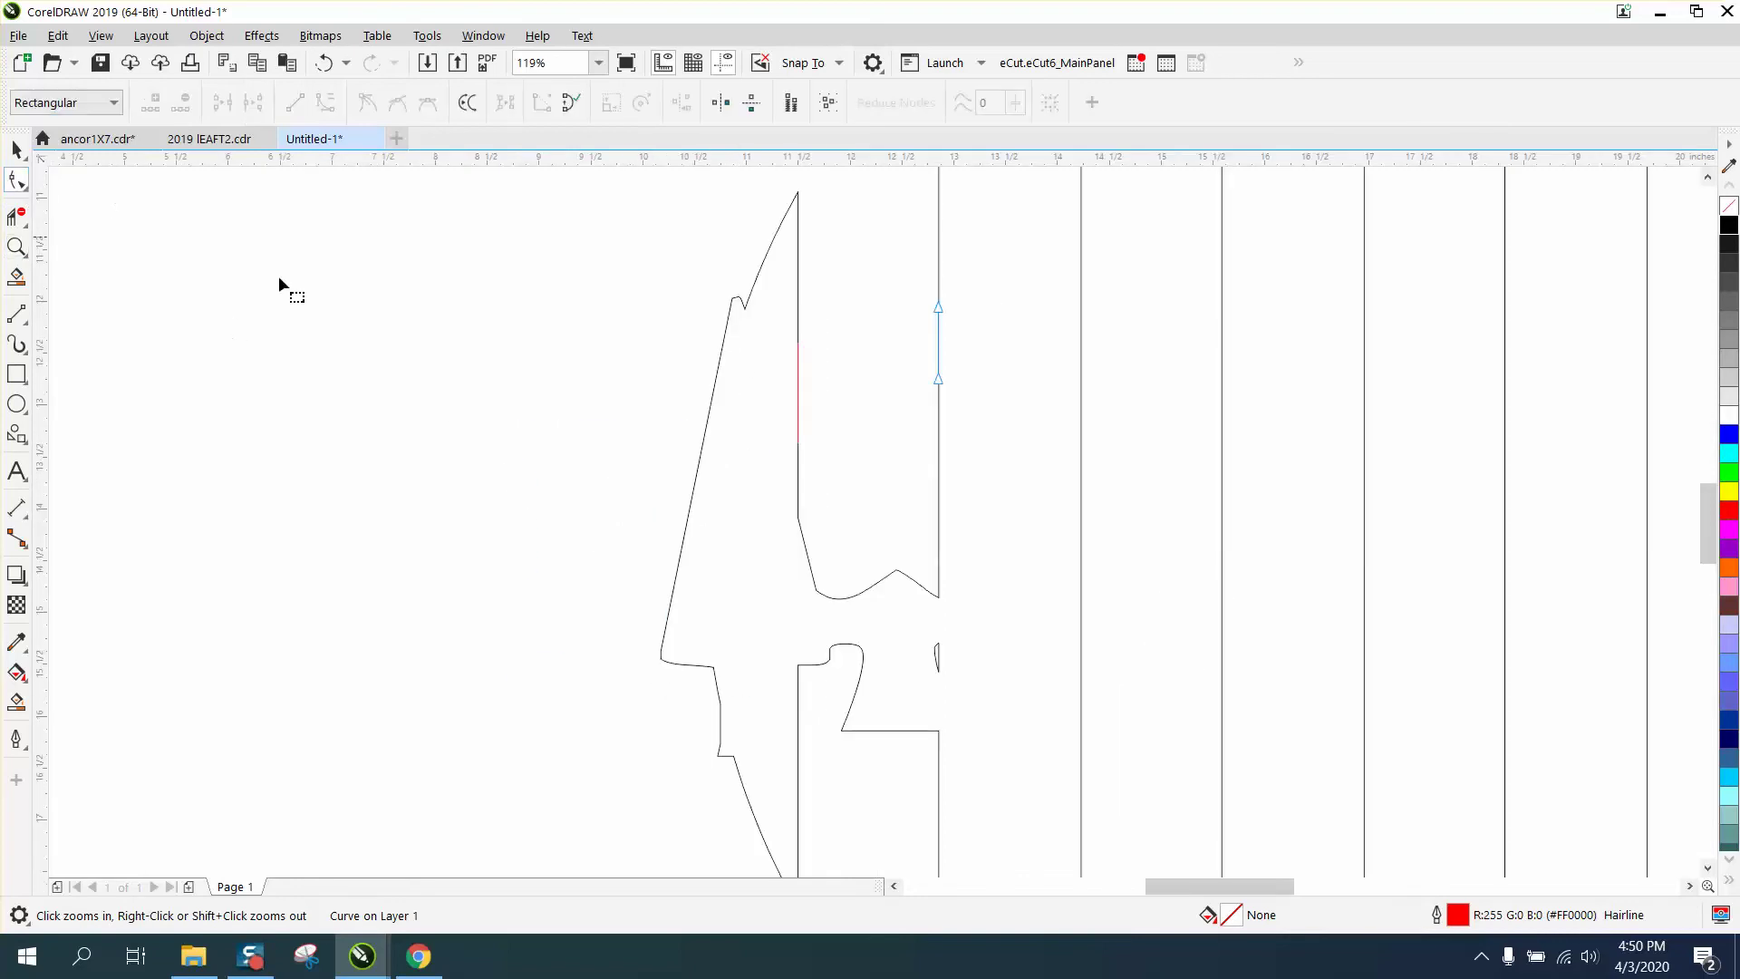
click(742, 306)
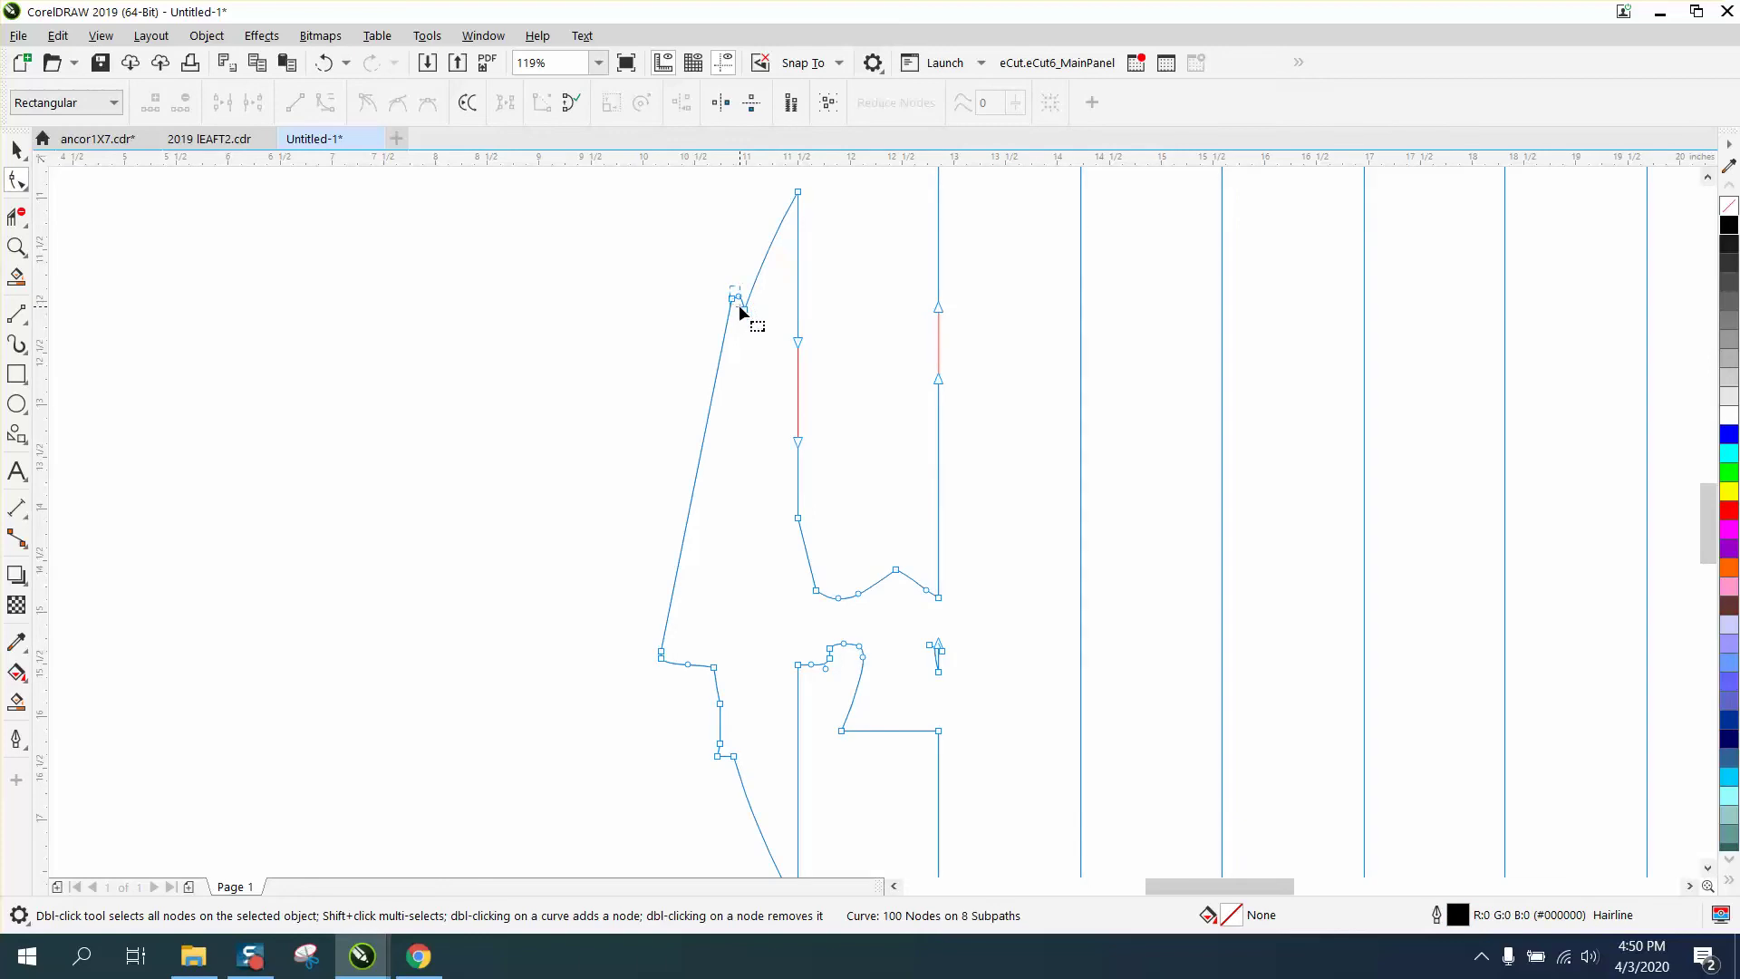
drag(740, 310, 741, 311)
key(Delete)
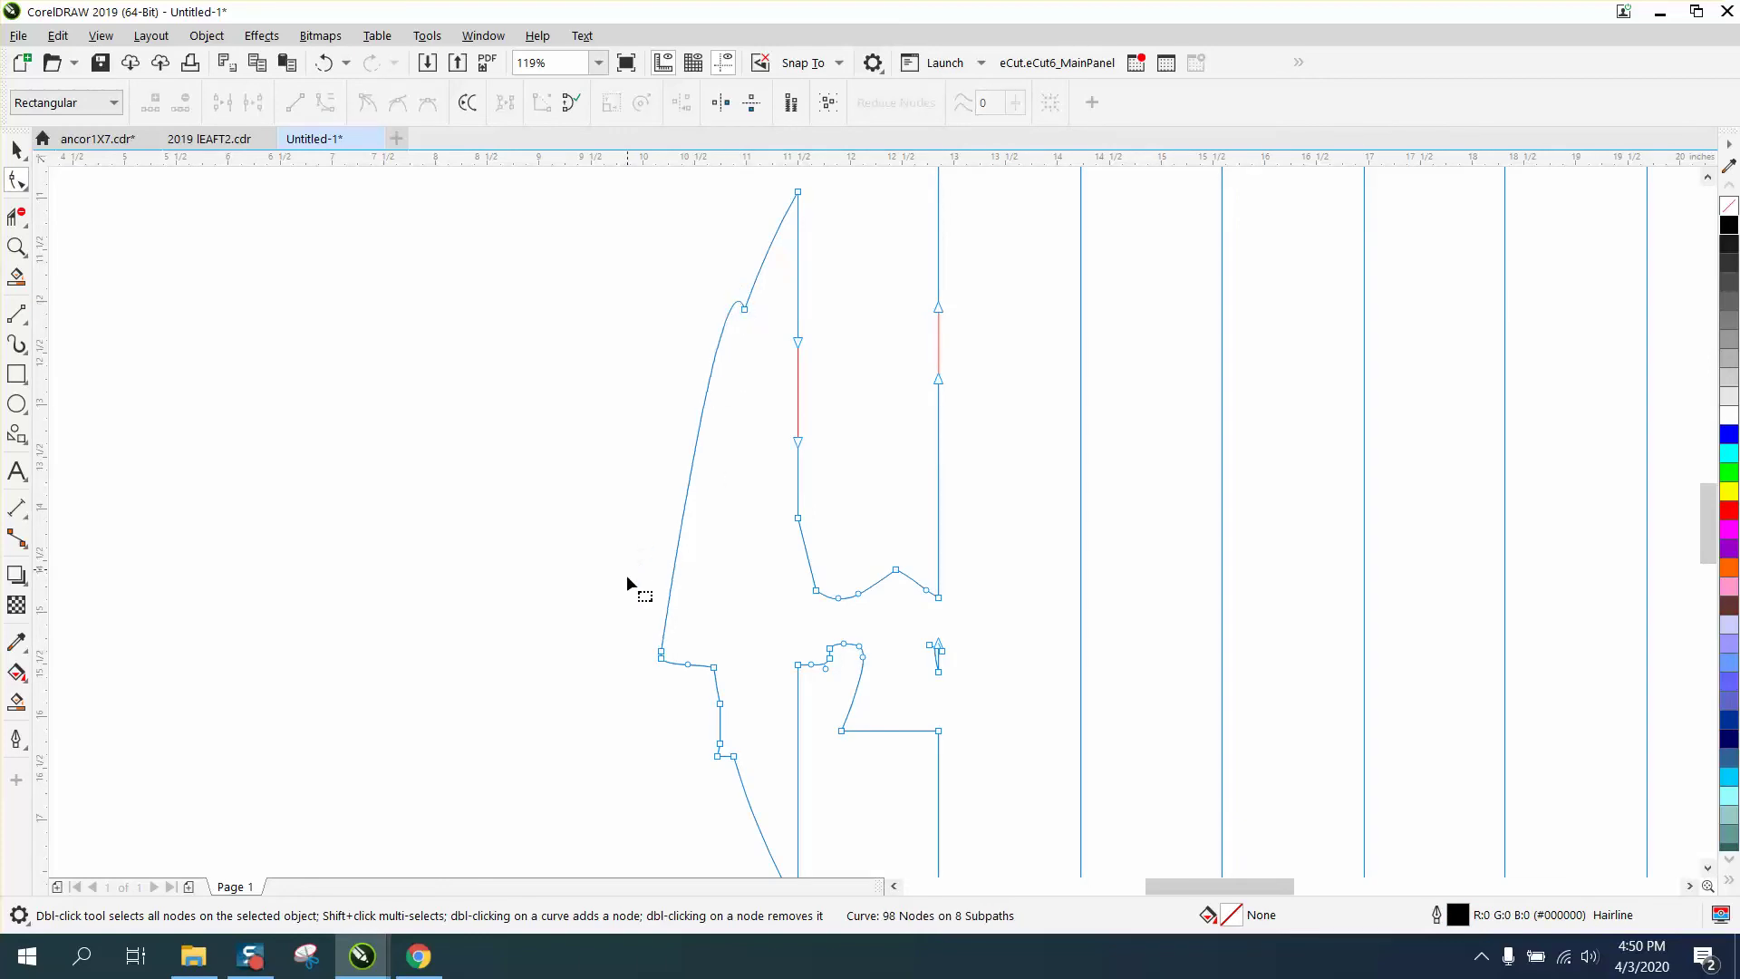
drag(709, 670, 706, 674)
key(Delete)
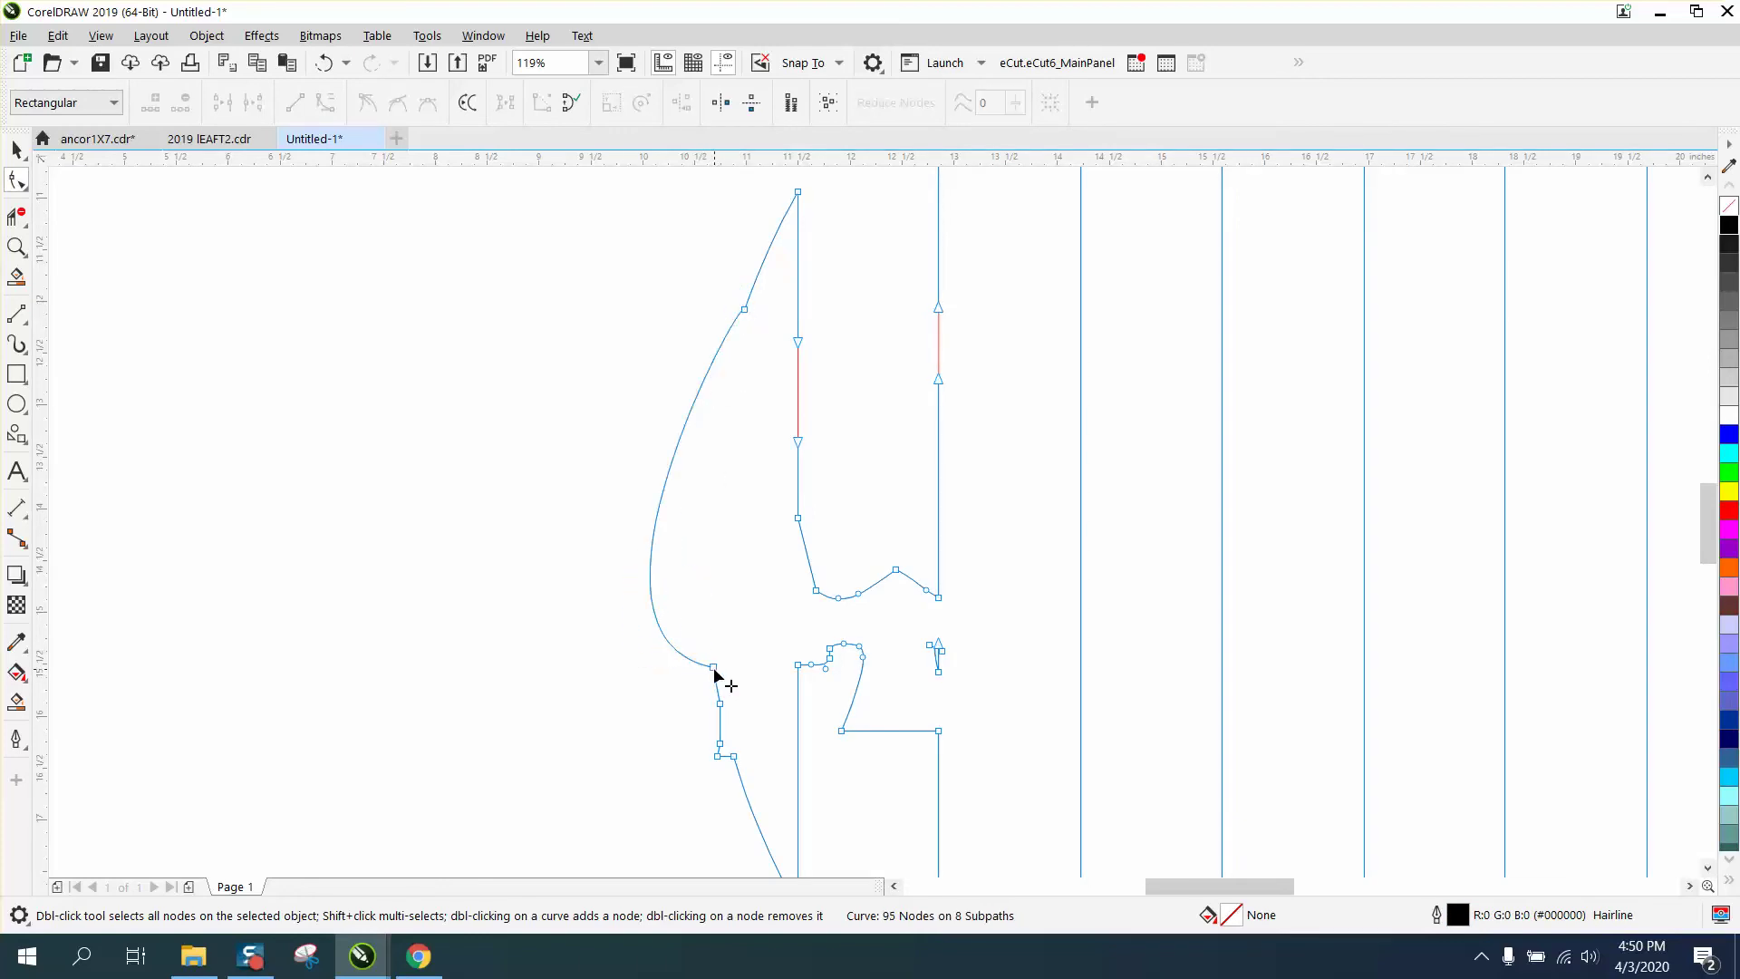
click(714, 669)
key(Delete)
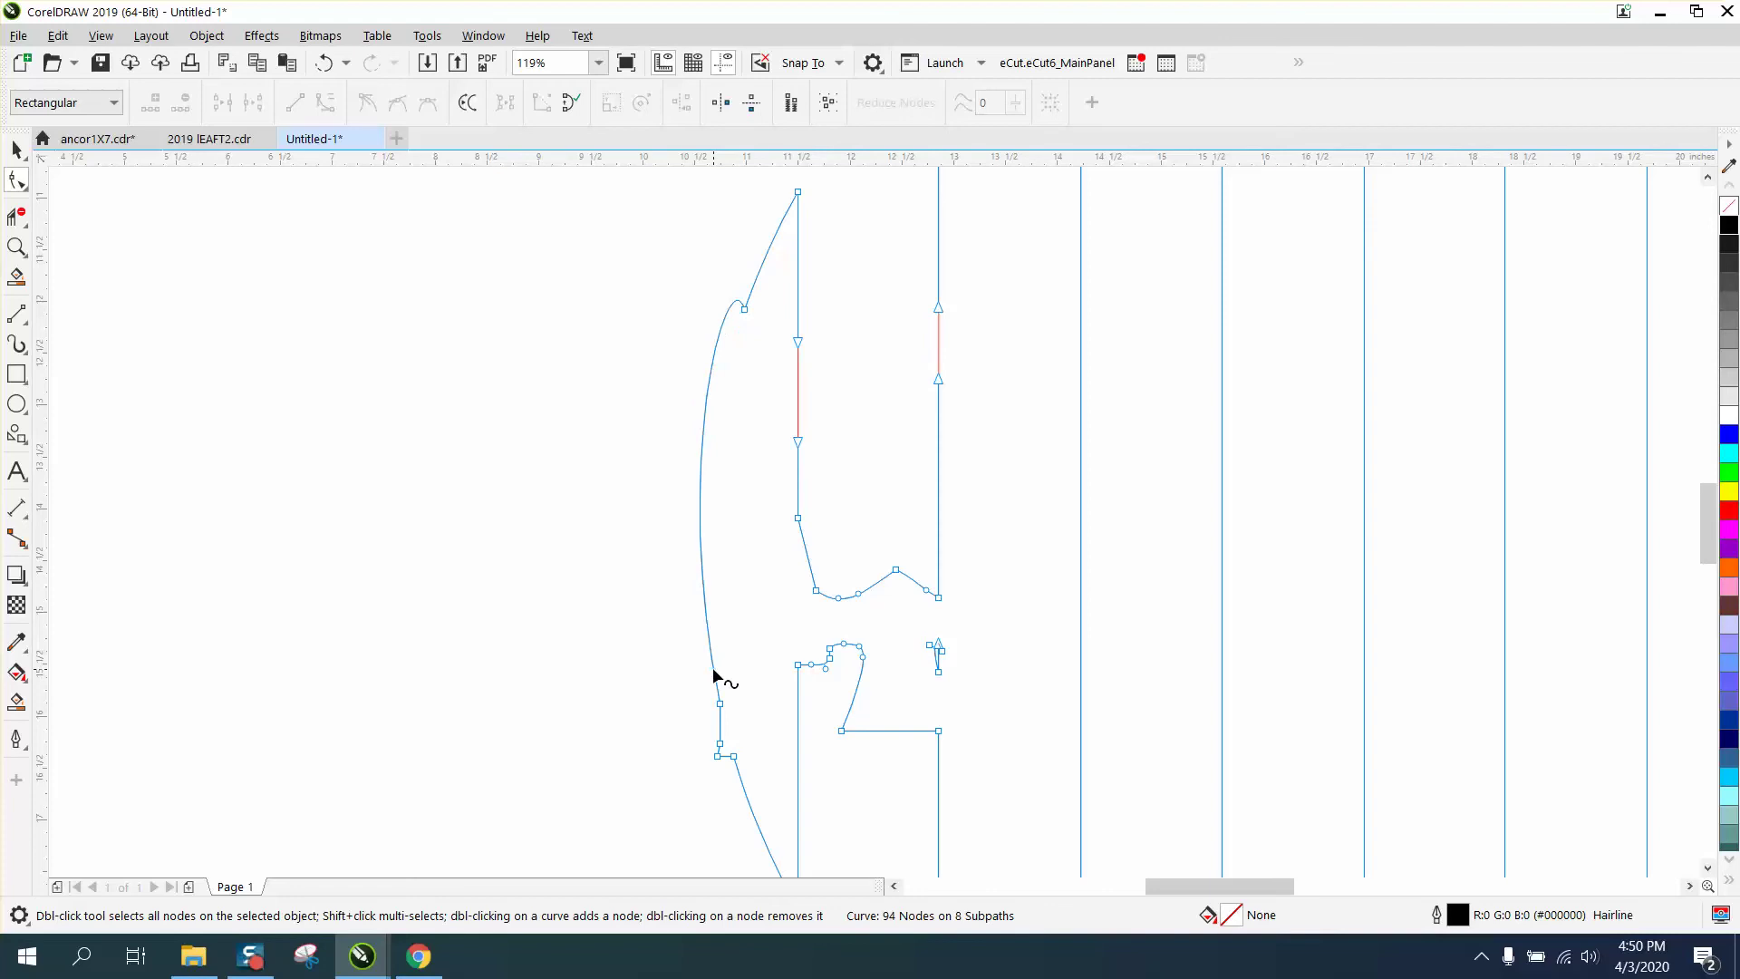
Delete the remaining upper-left and lower-left jagged nodes to leave one smooth arc.
click(745, 314)
key(Delete)
scroll(754, 319, down, 3)
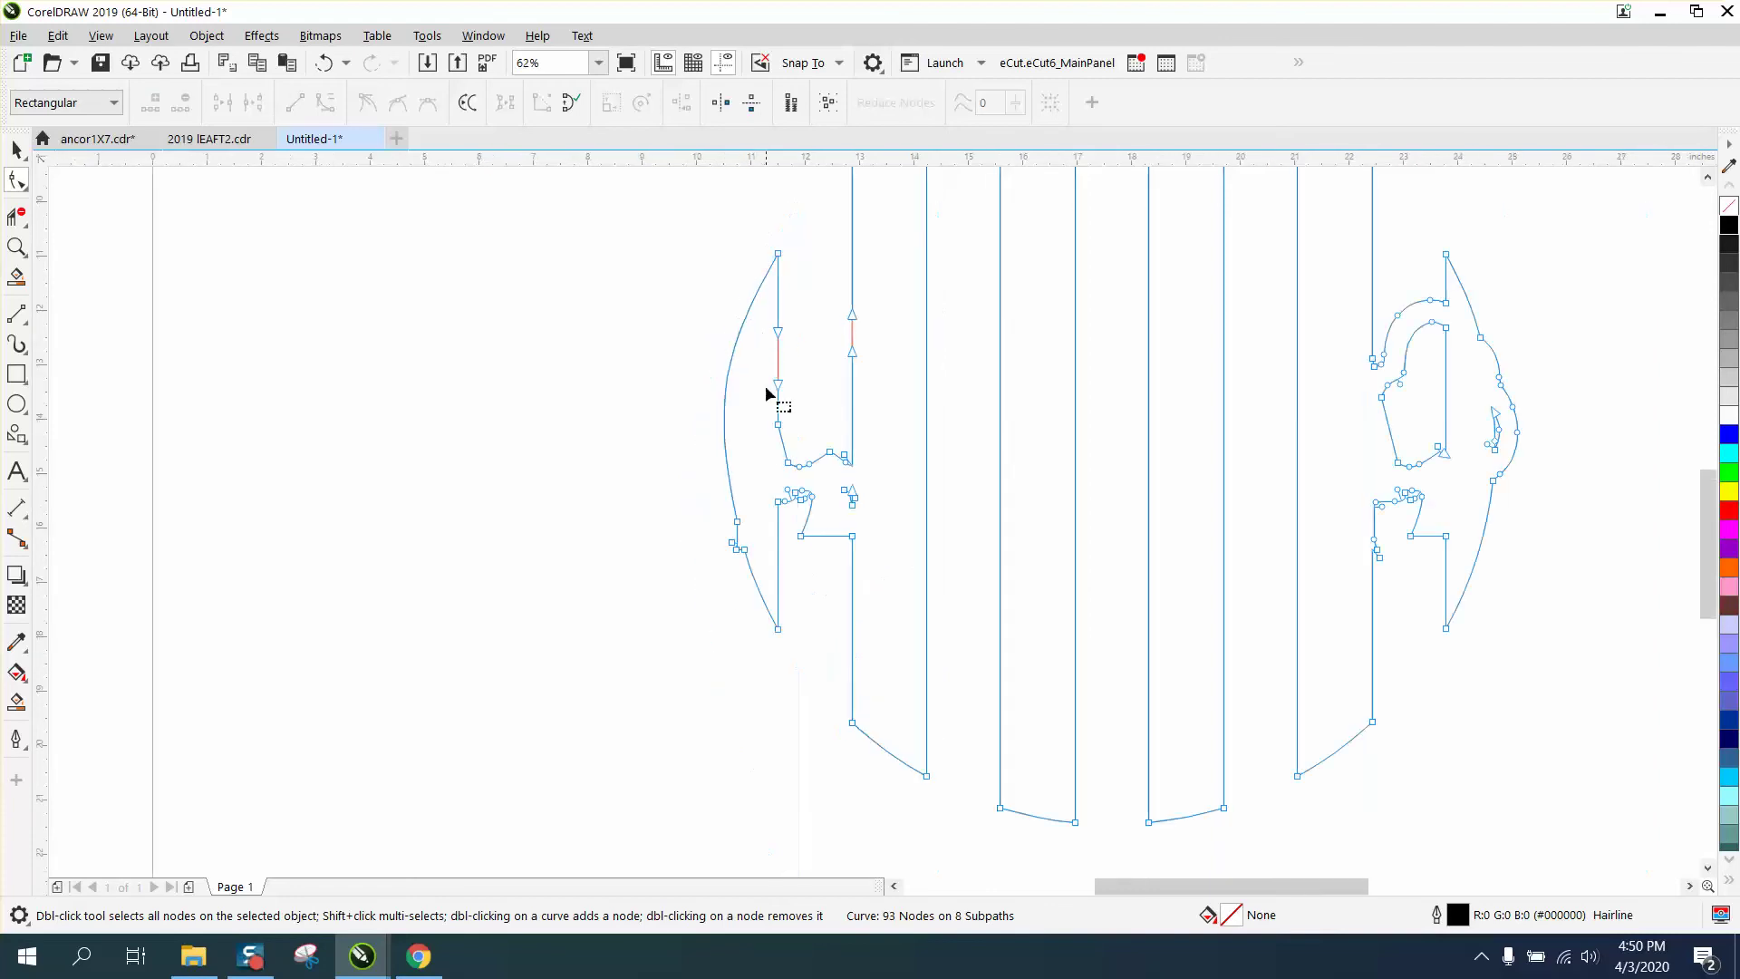
drag(701, 515, 764, 564)
key(Delete)
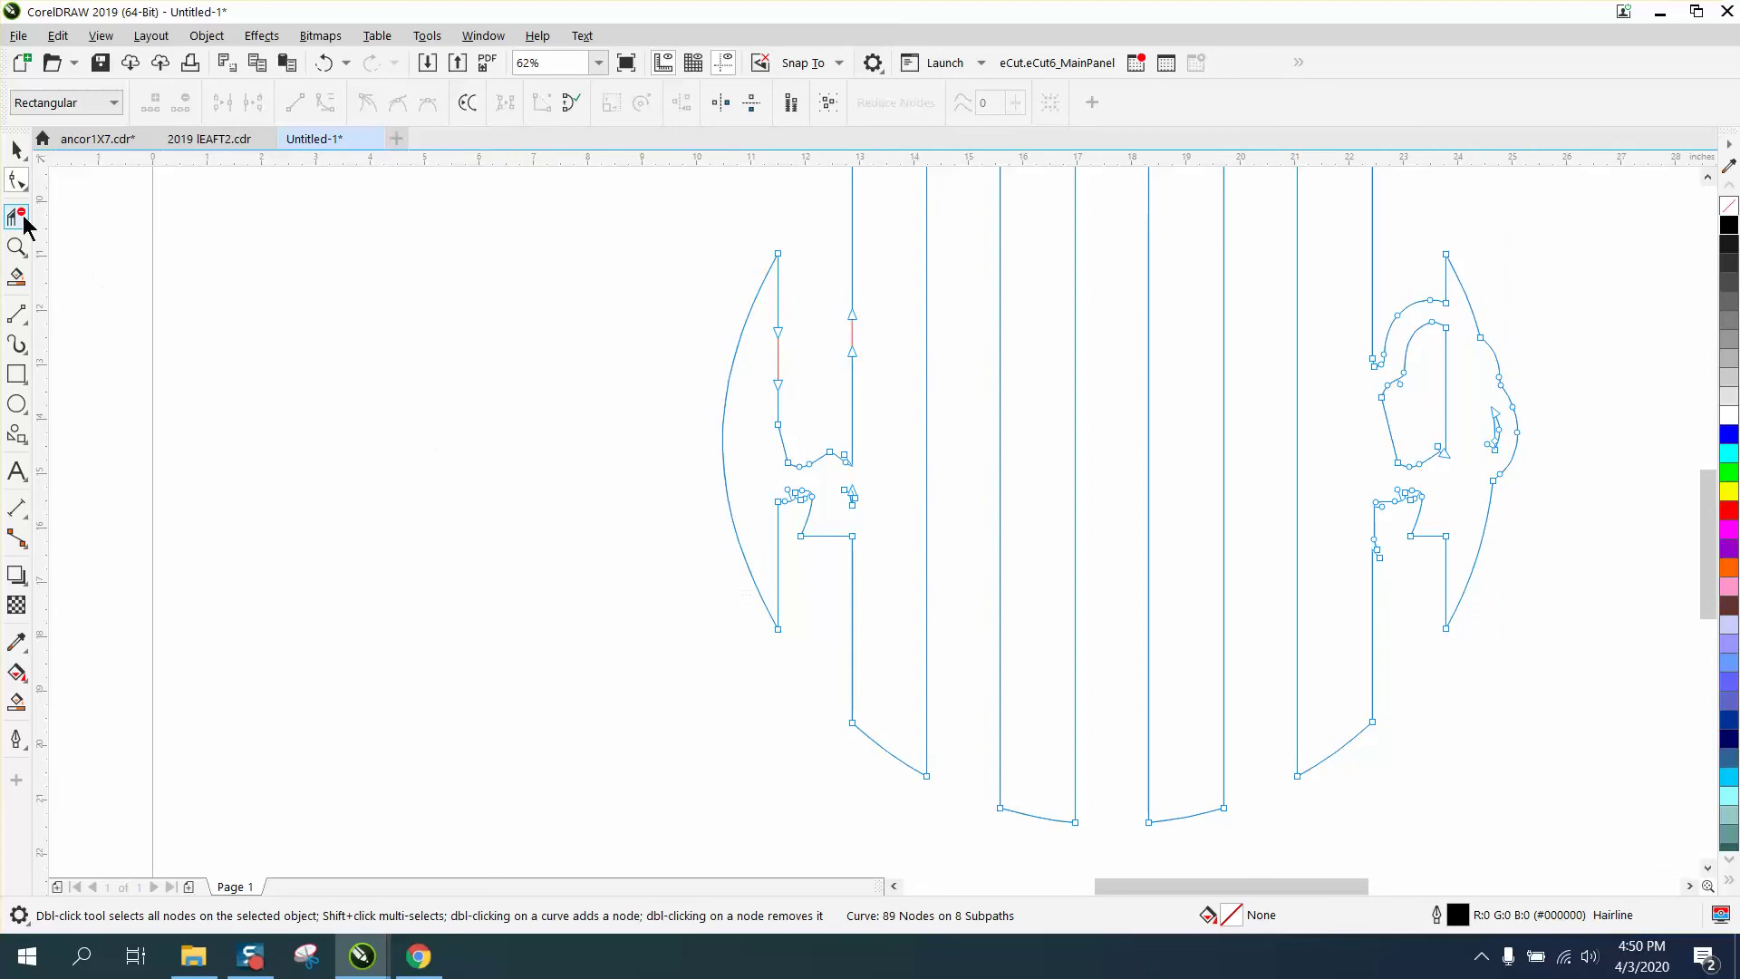
click(16, 247)
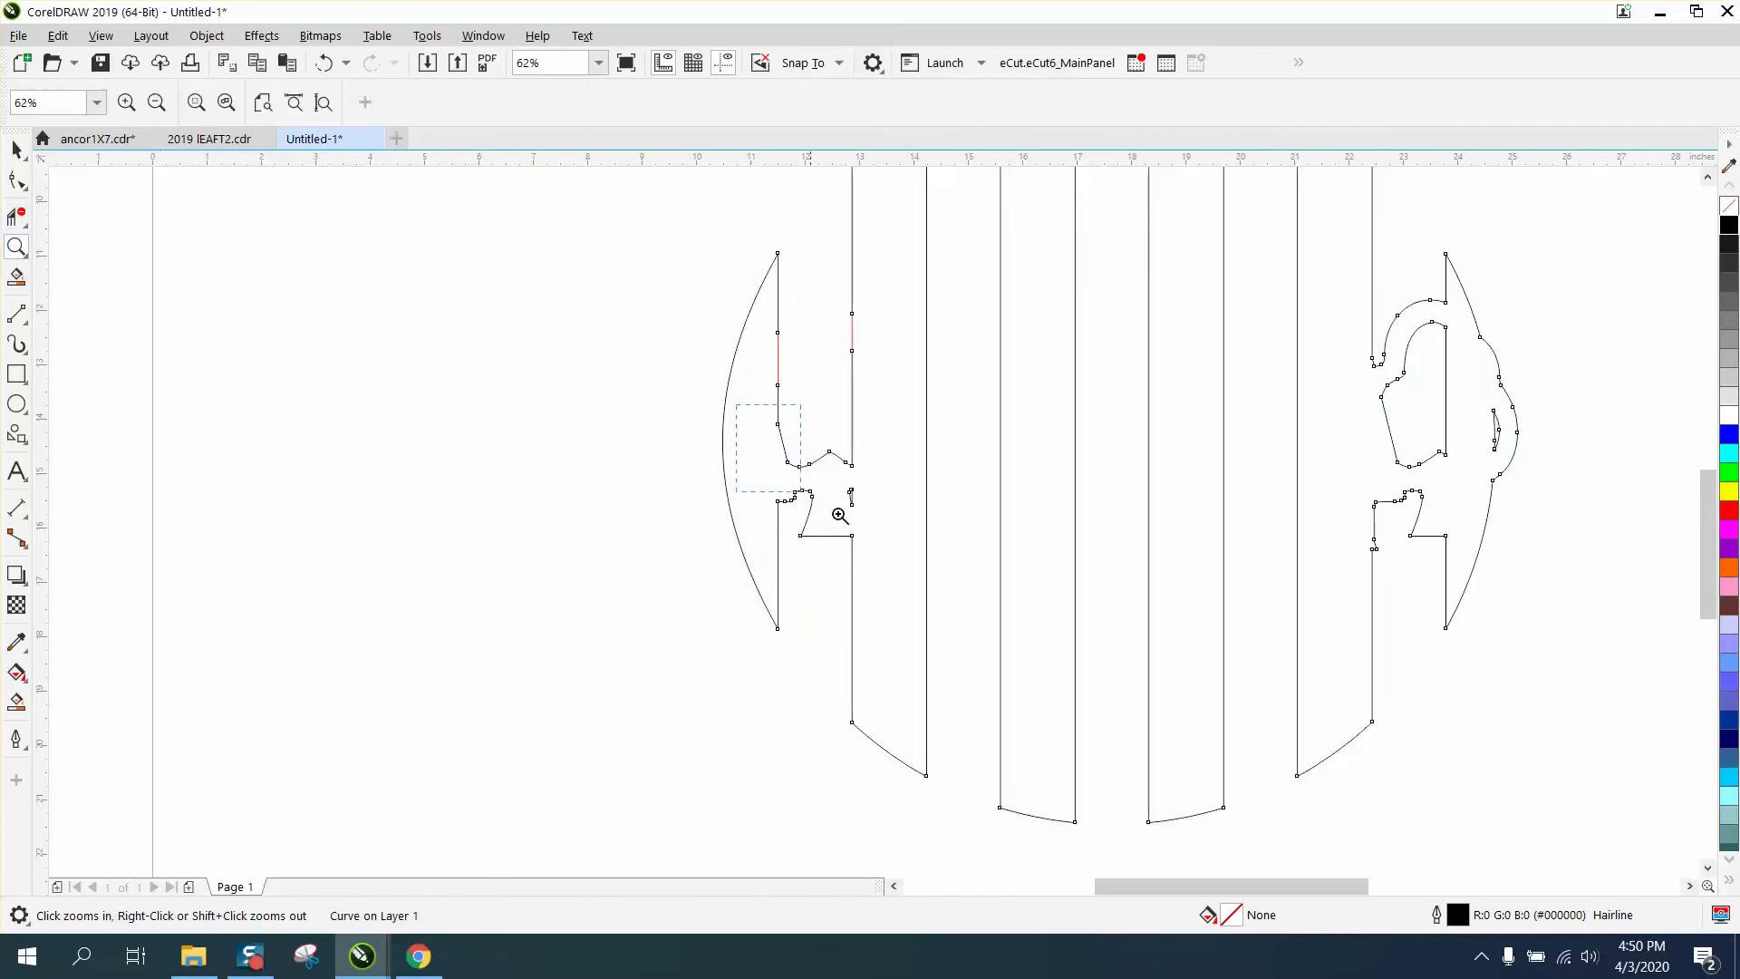
Zoom on the lower notch and draw vertical 2-point lines down both its sides.
drag(949, 575, 993, 602)
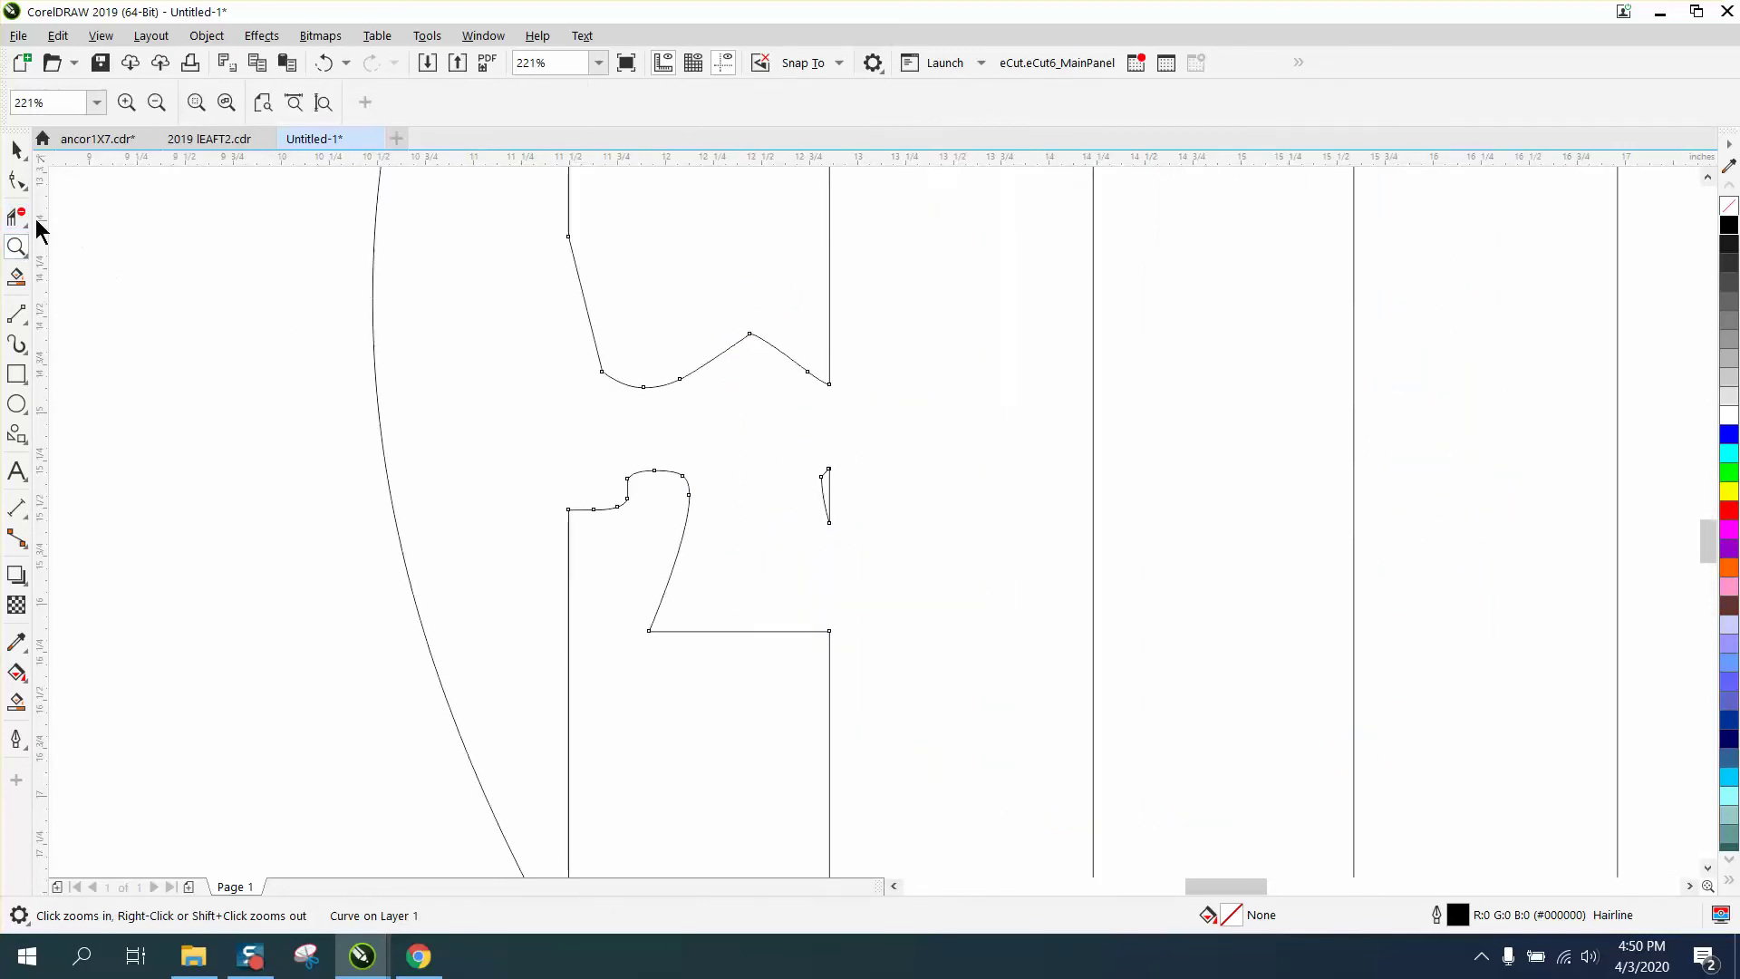
click(16, 313)
drag(568, 237, 570, 510)
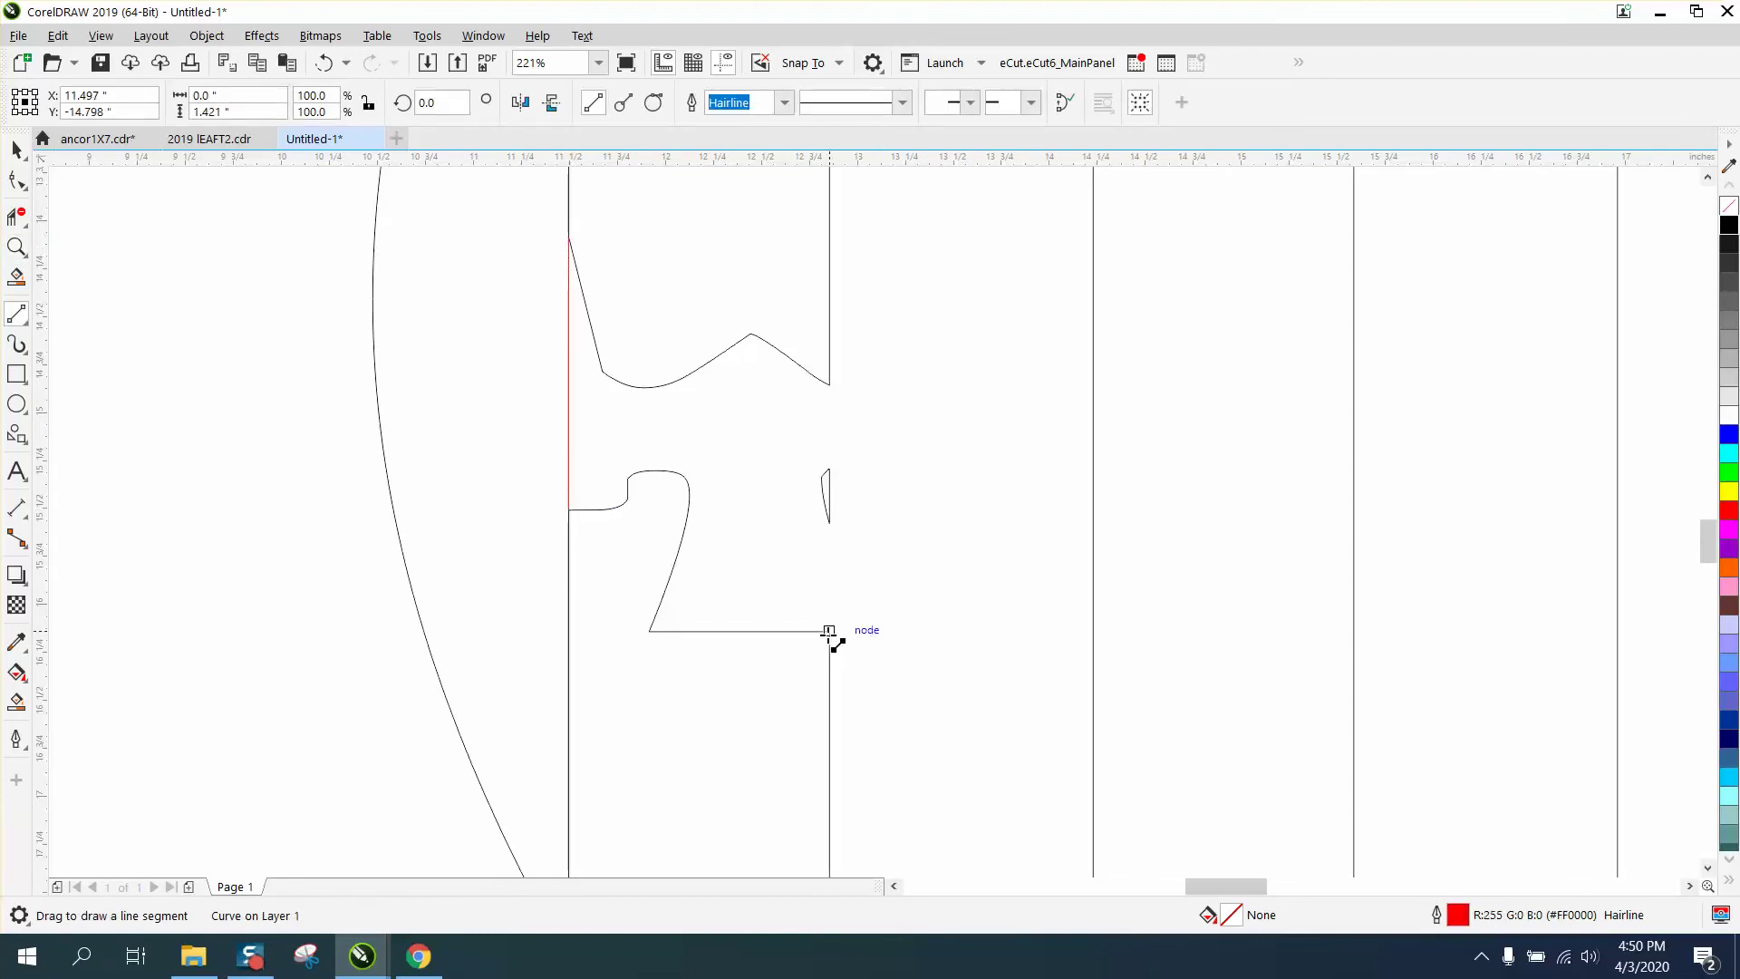
drag(829, 631, 829, 384)
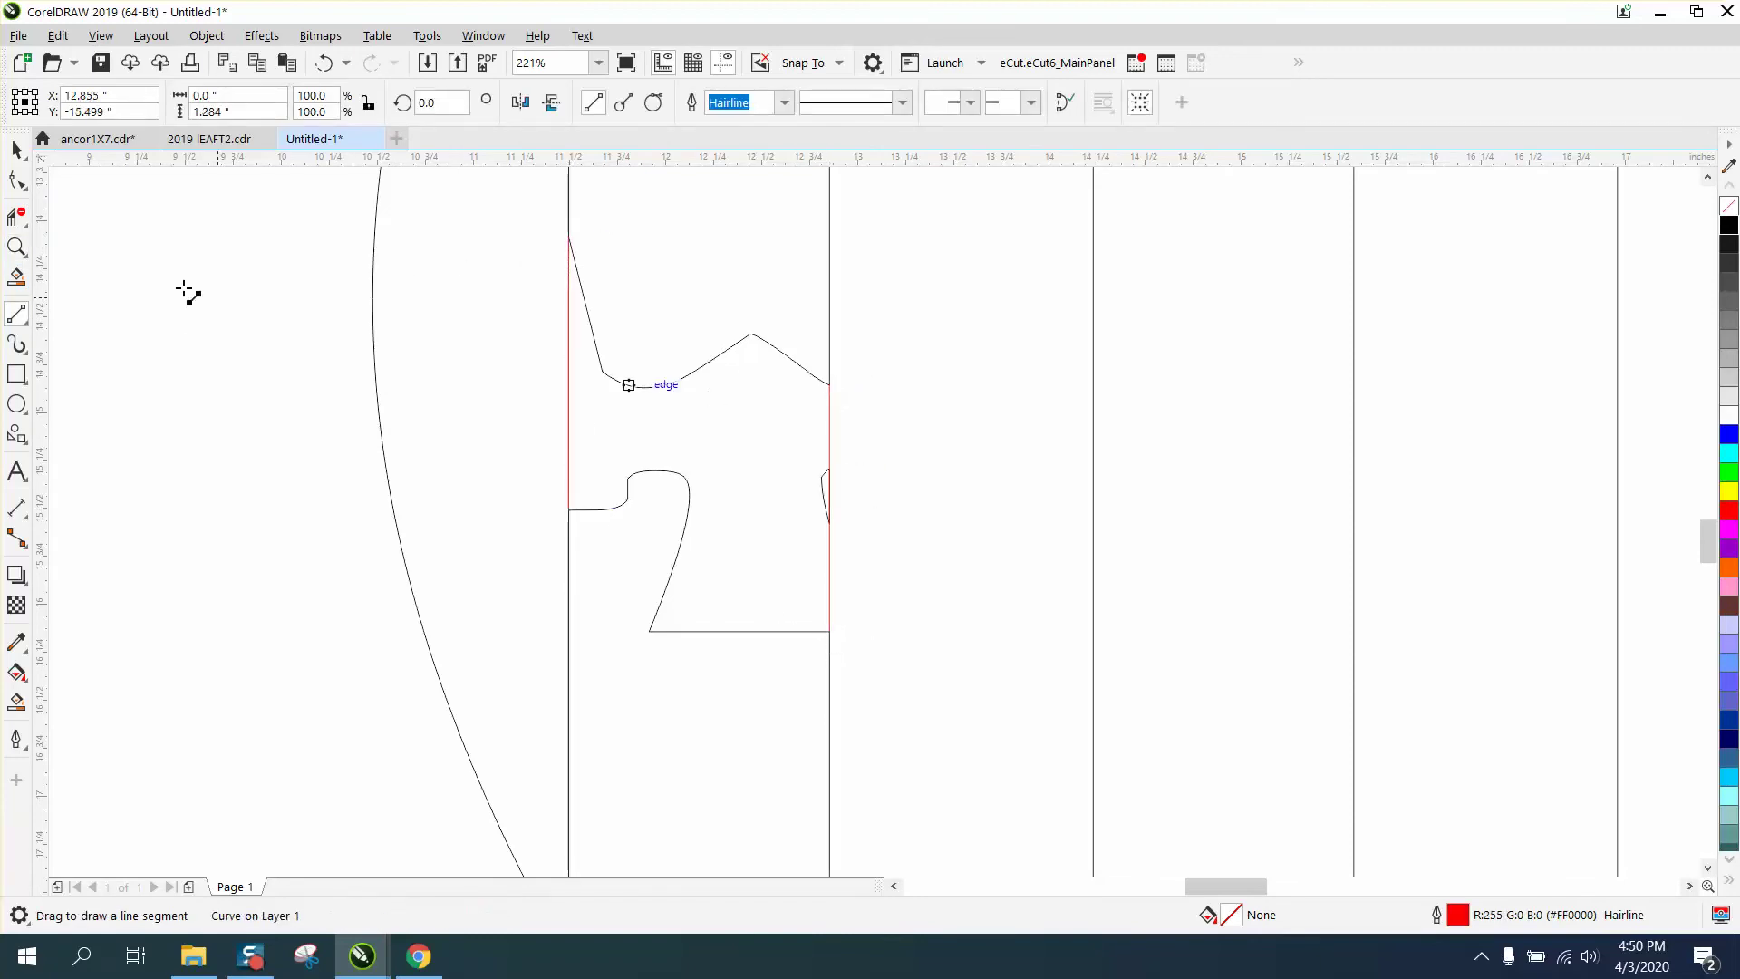
Remove the notch's leftover watermark segments between the lines, then return to the Pick tool.
click(17, 218)
drag(653, 291, 685, 624)
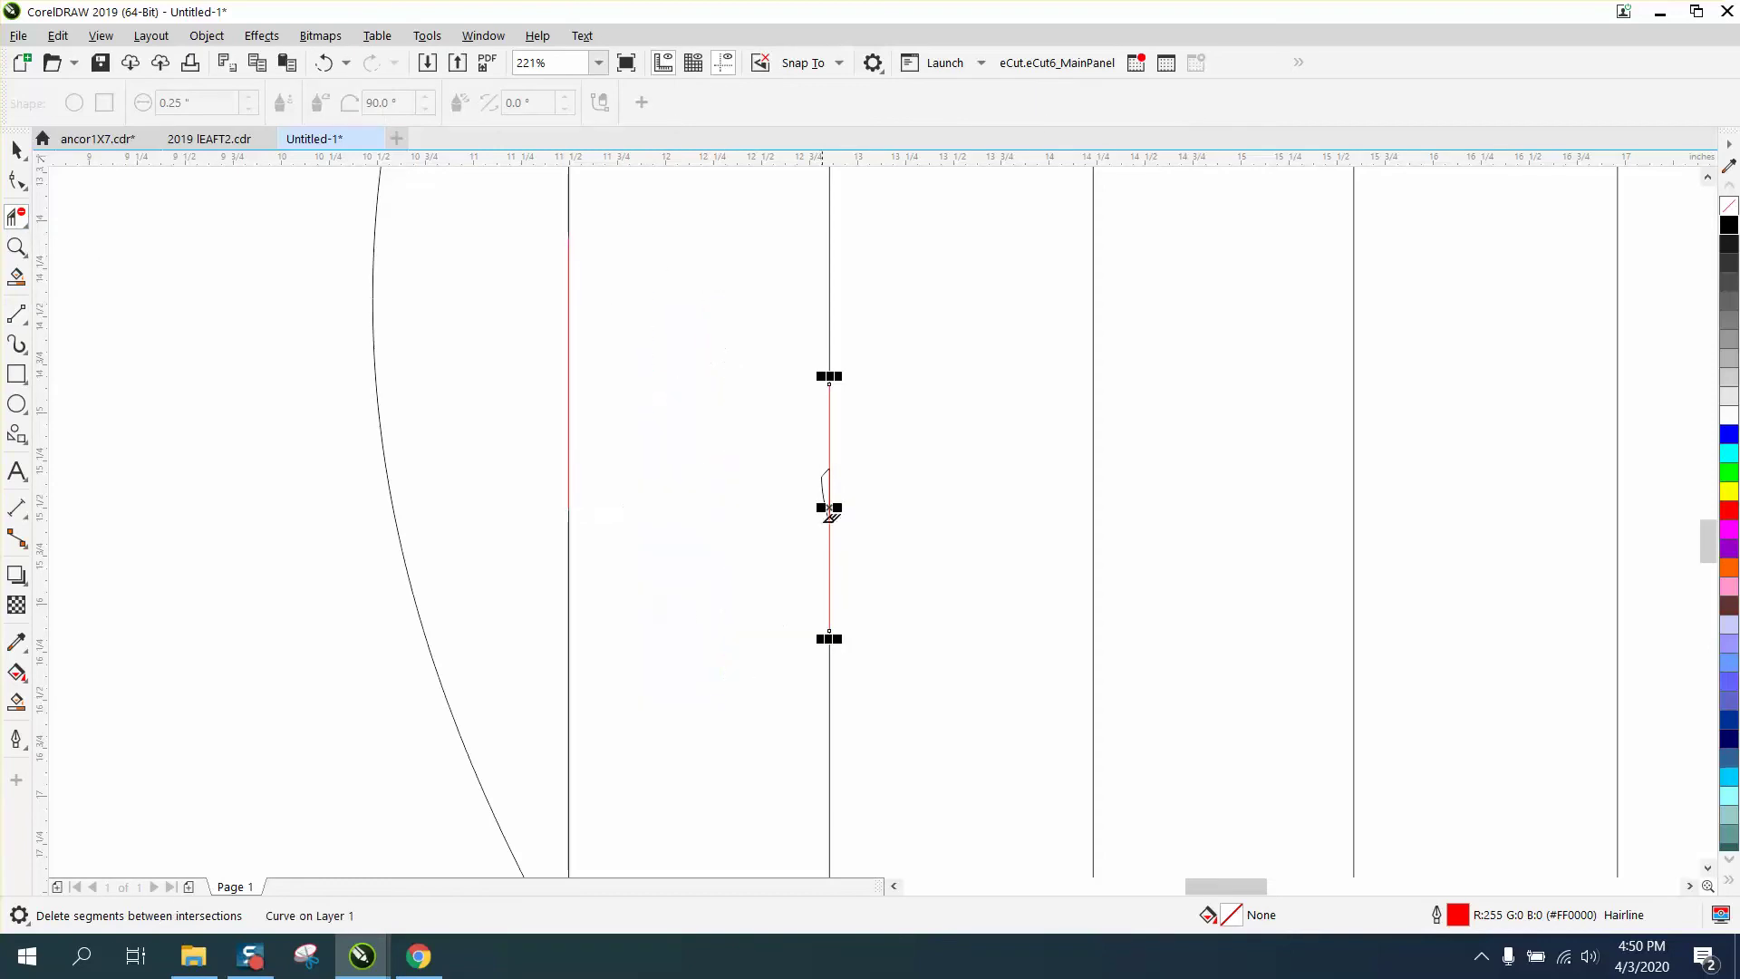
scroll(704, 491, down, 5)
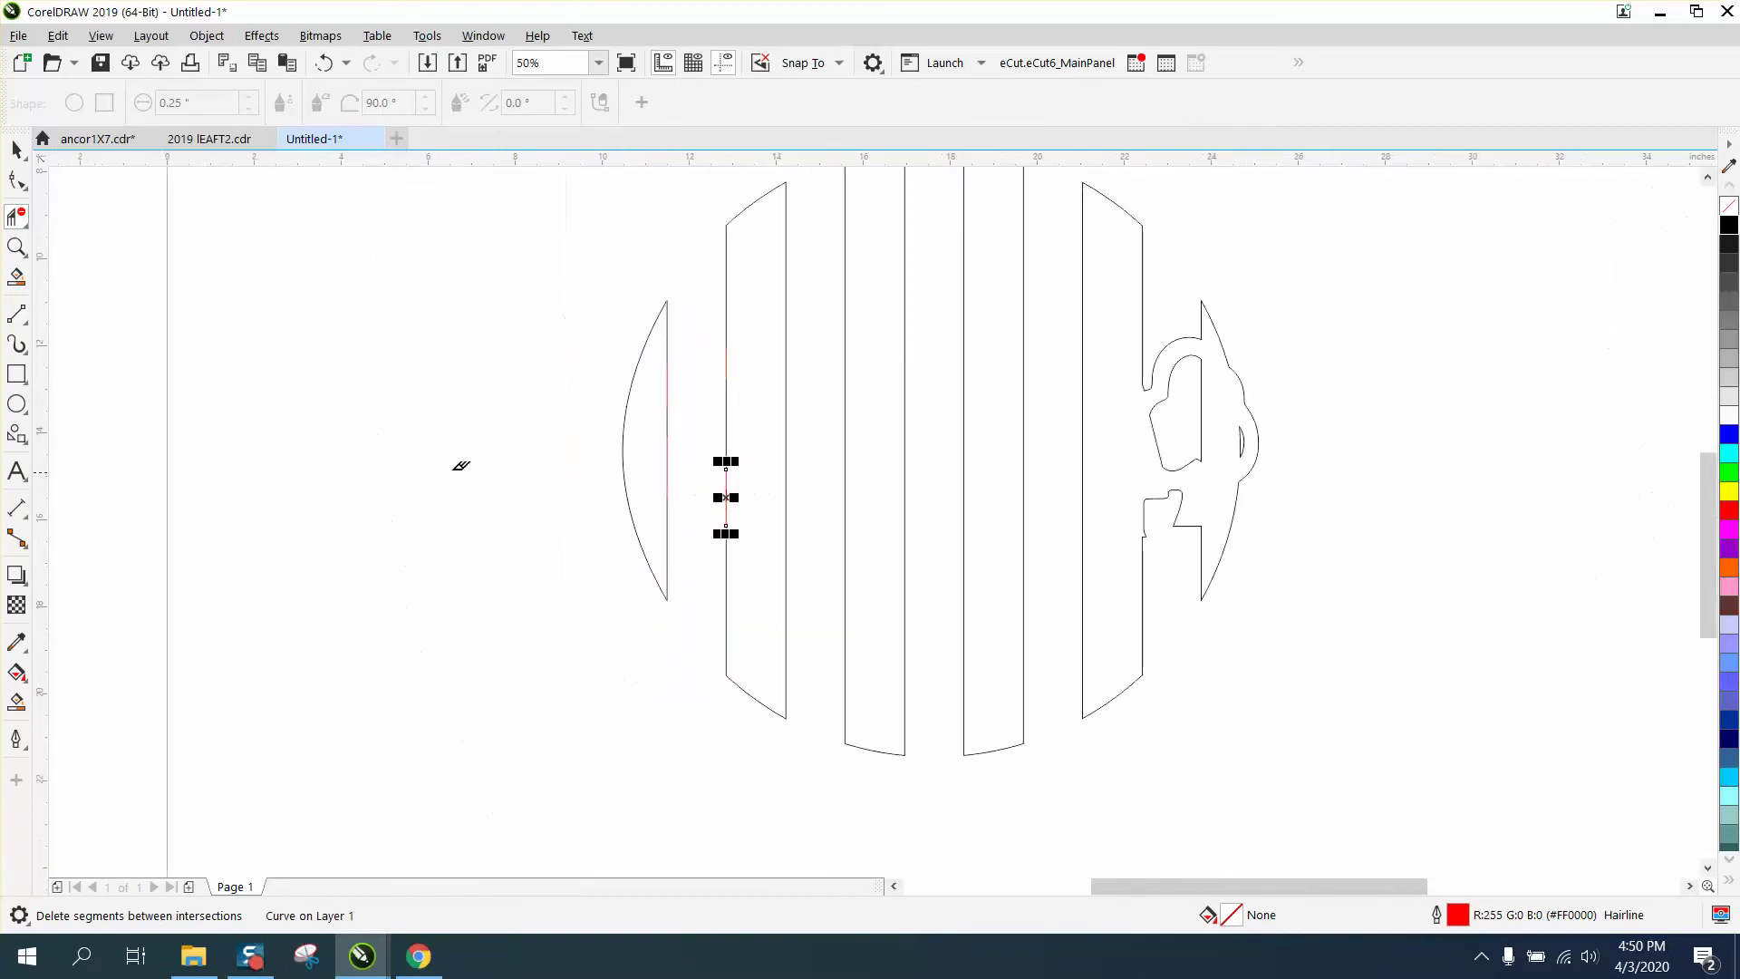
click(16, 149)
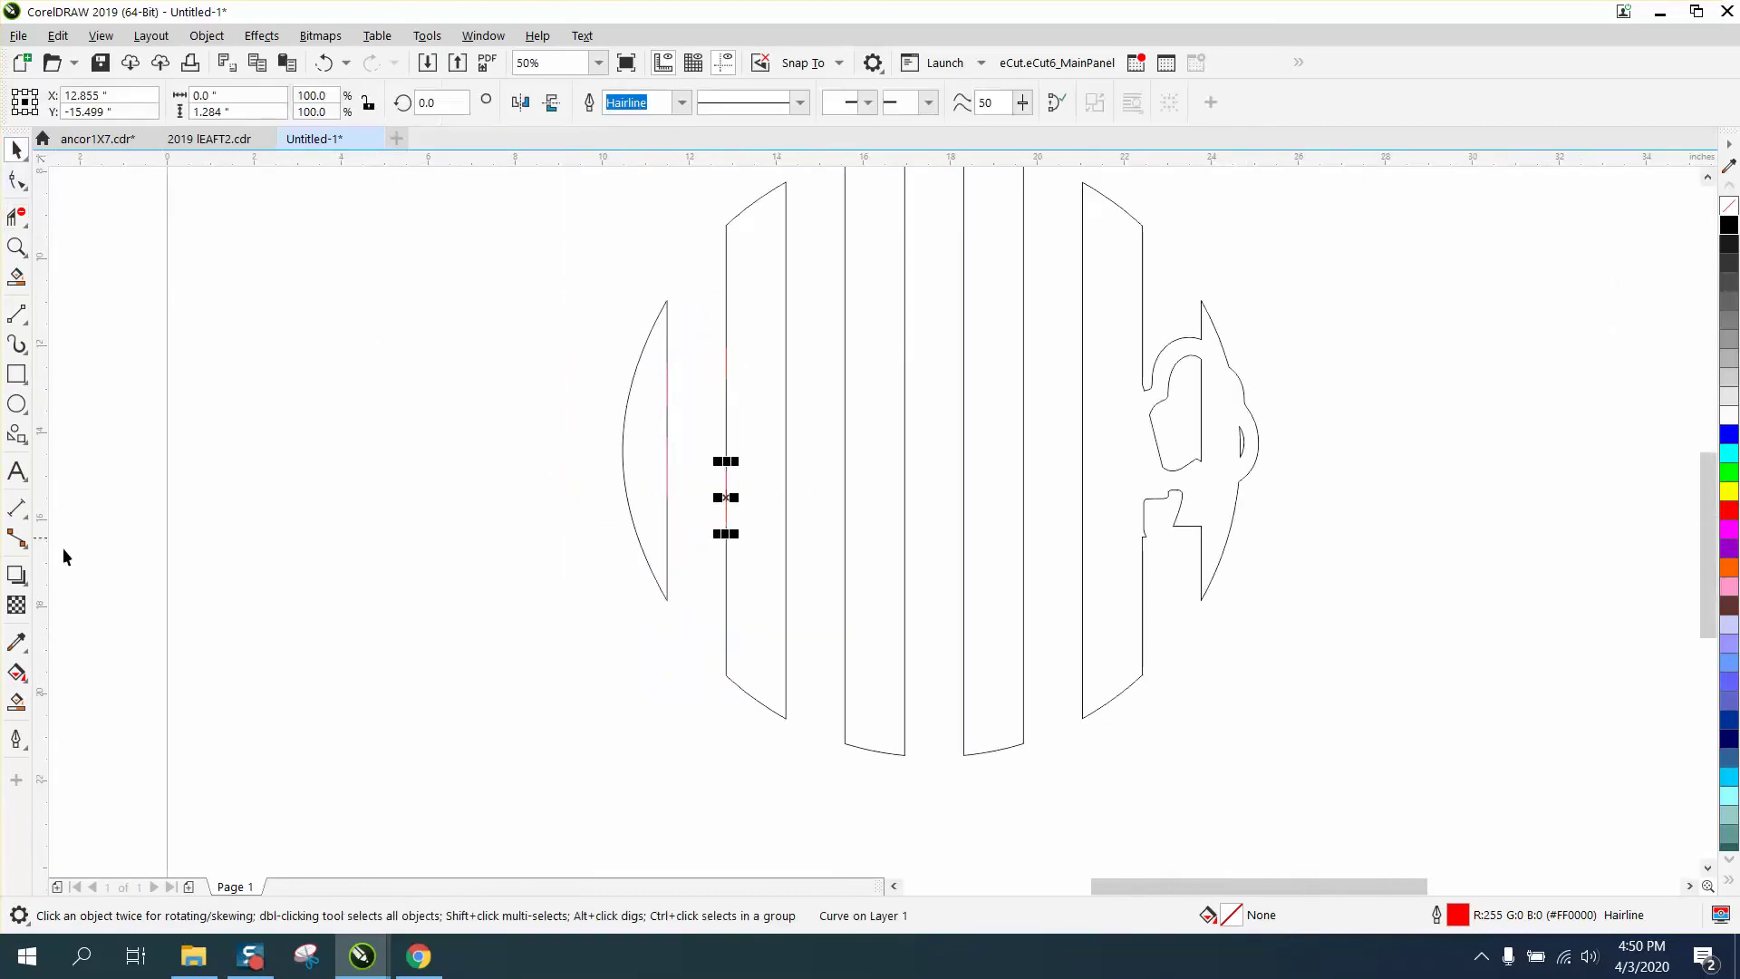
Smart Fill the left curved side piece and the first three vertical bars black.
click(28, 702)
click(658, 494)
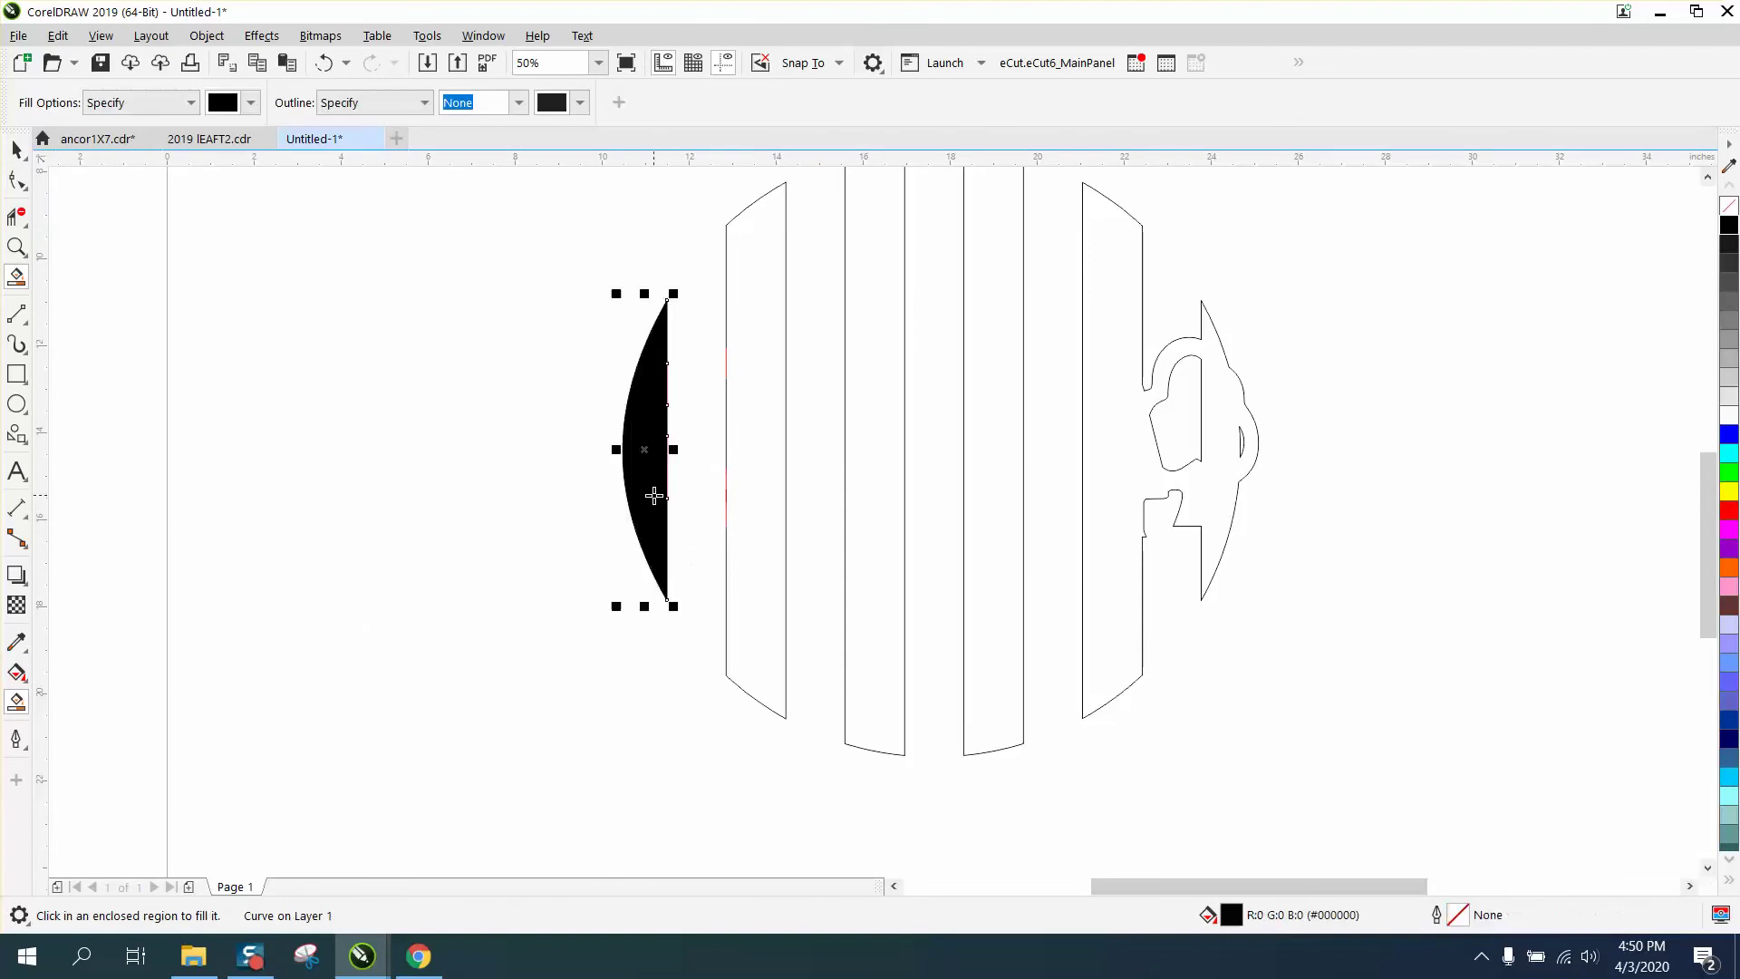
click(754, 480)
click(887, 475)
click(996, 467)
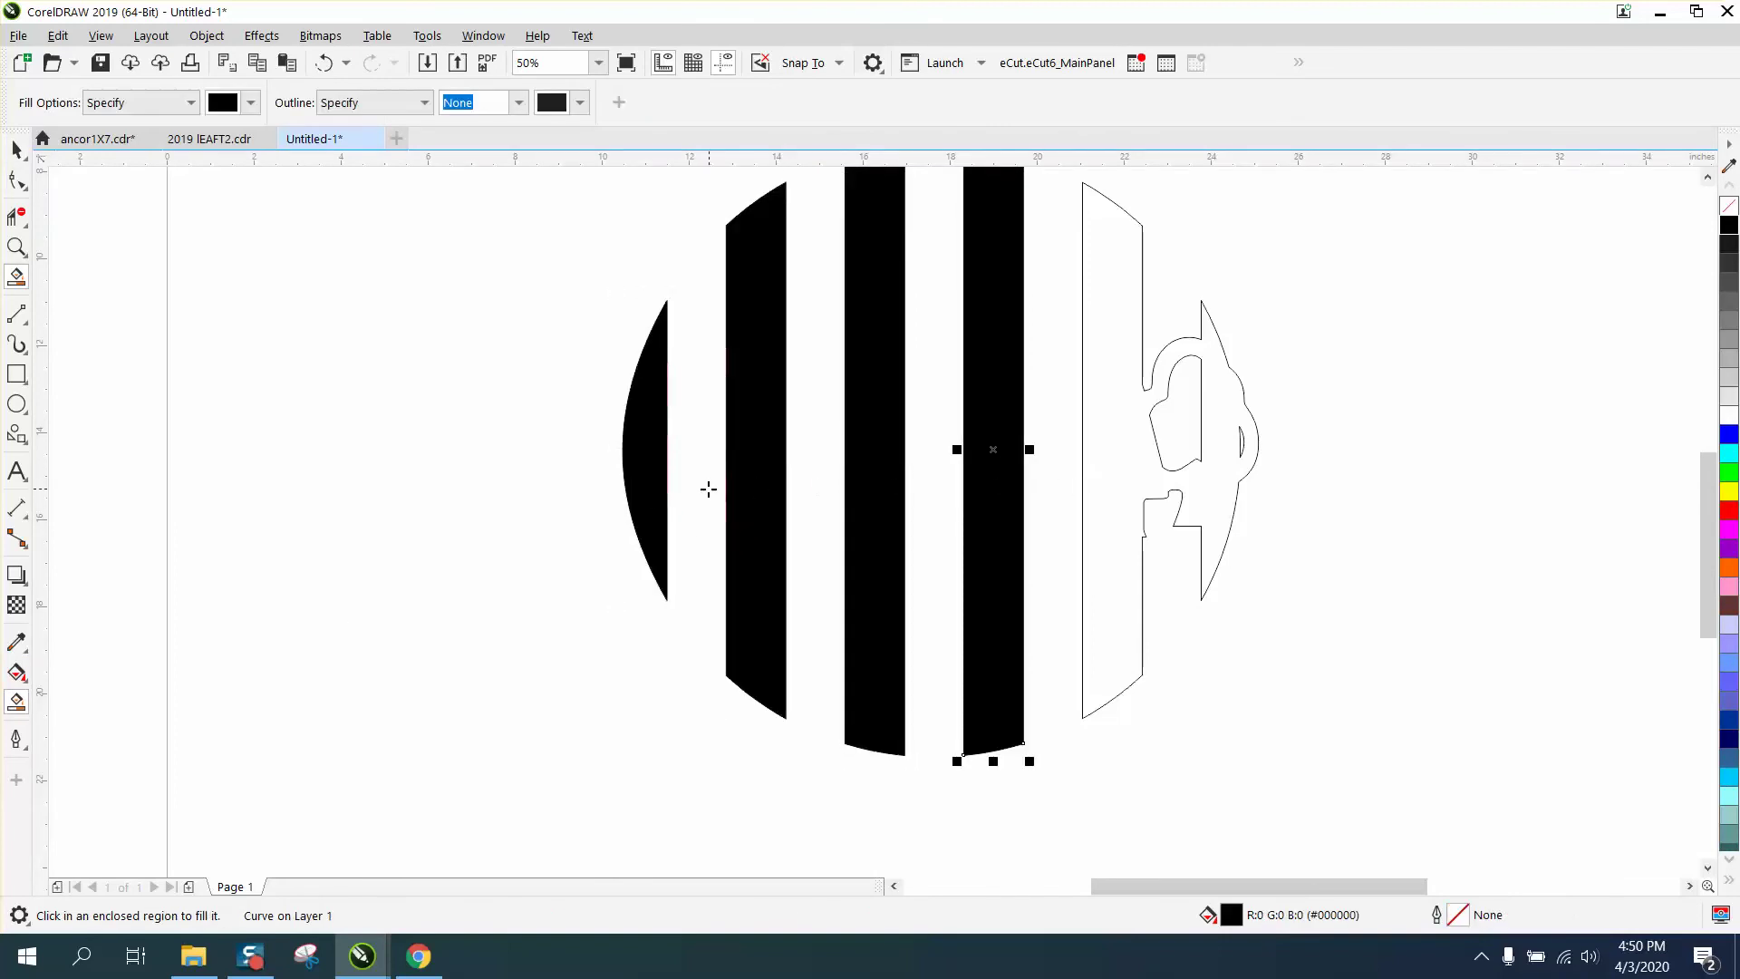
Zoom in on the right part of the circle.
scroll(708, 490, down, 1)
click(18, 218)
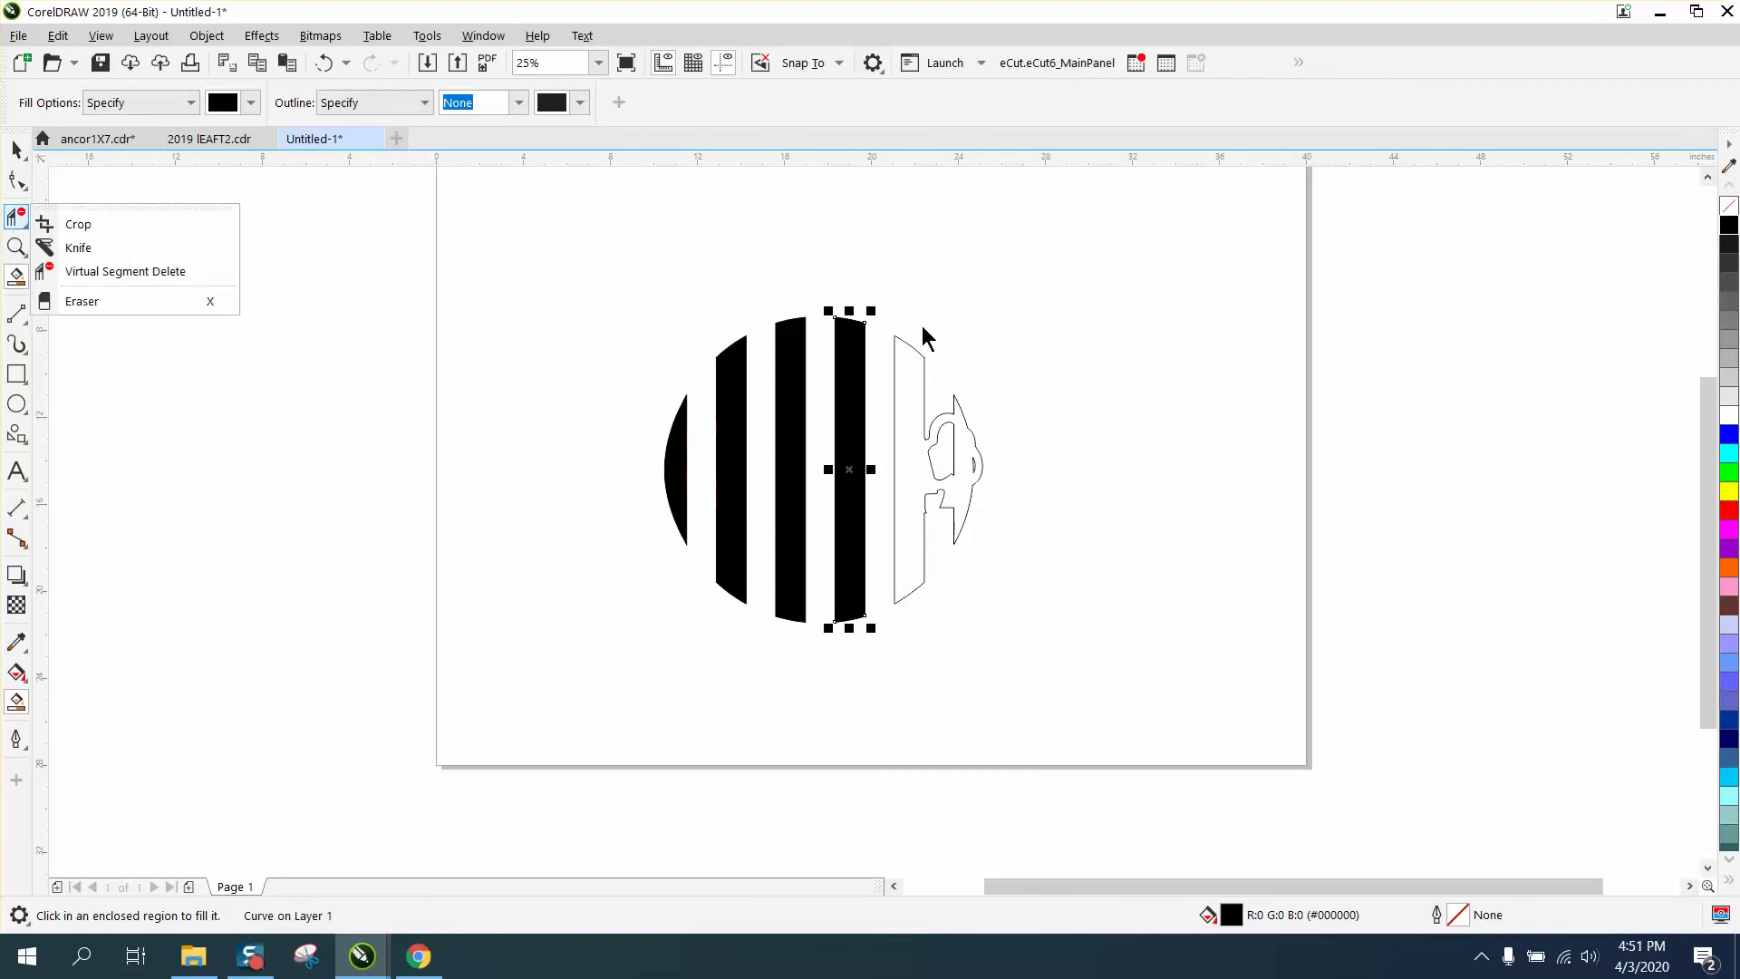
click(15, 245)
click(80, 254)
drag(822, 299, 1142, 629)
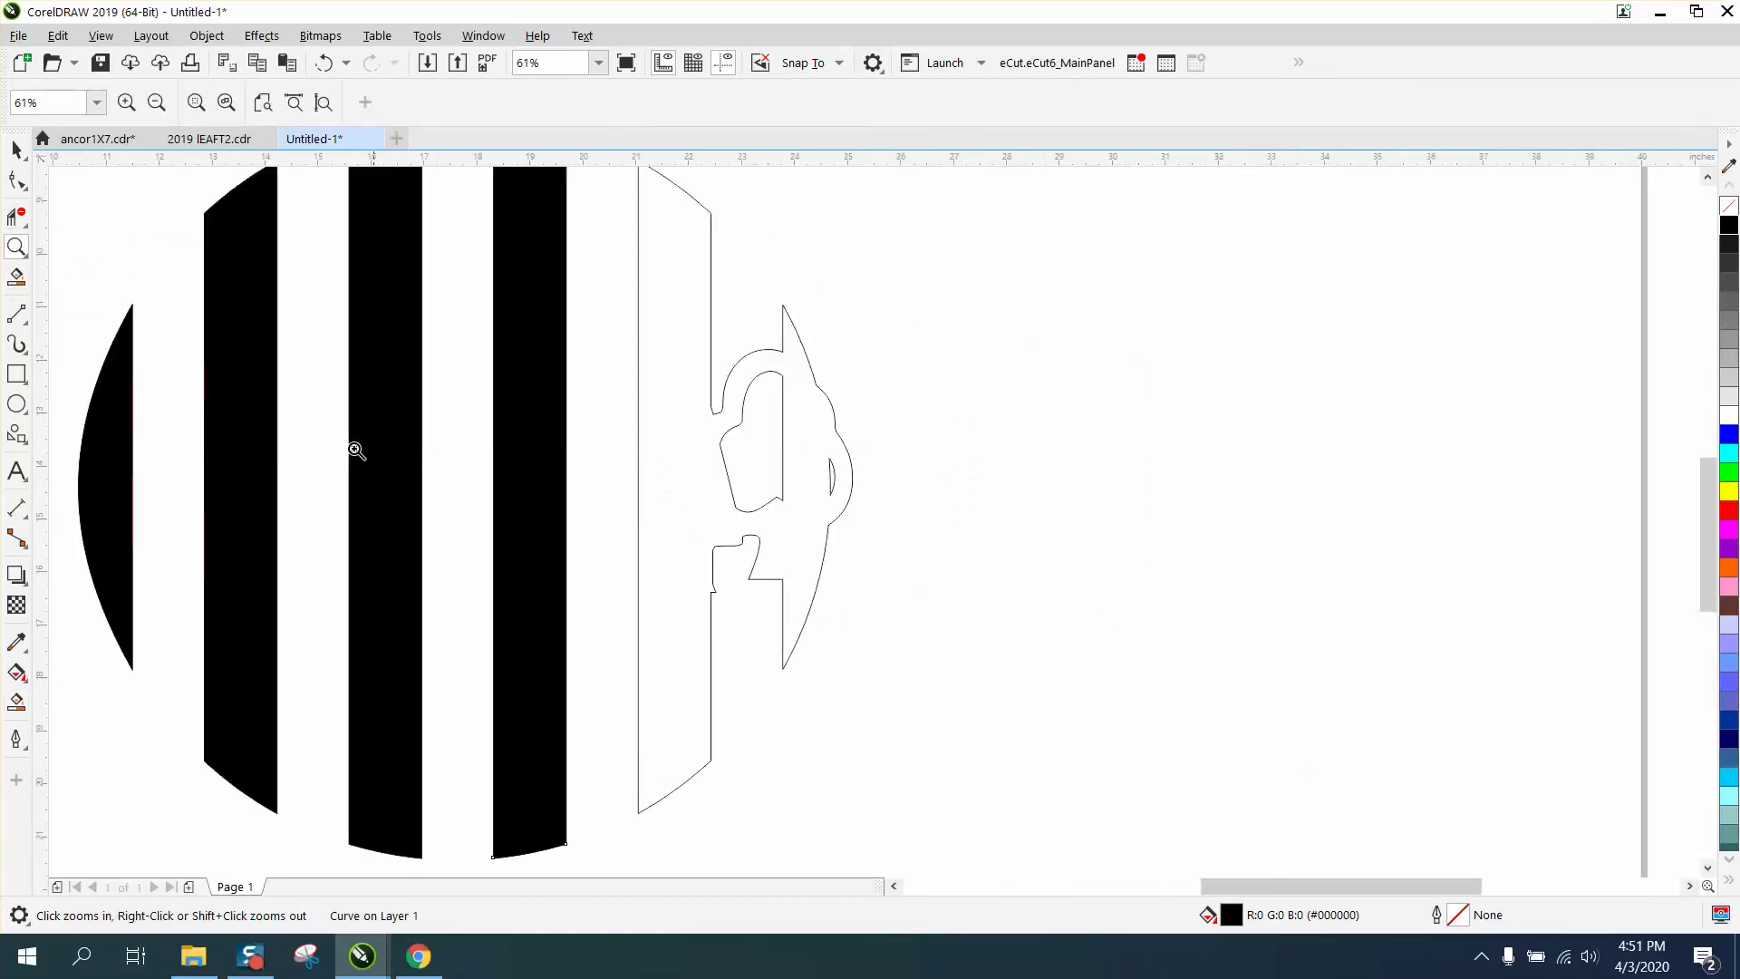
Zoom on the watermark and draw two 2-point lines sealing the bar edge and inner gap.
click(25, 323)
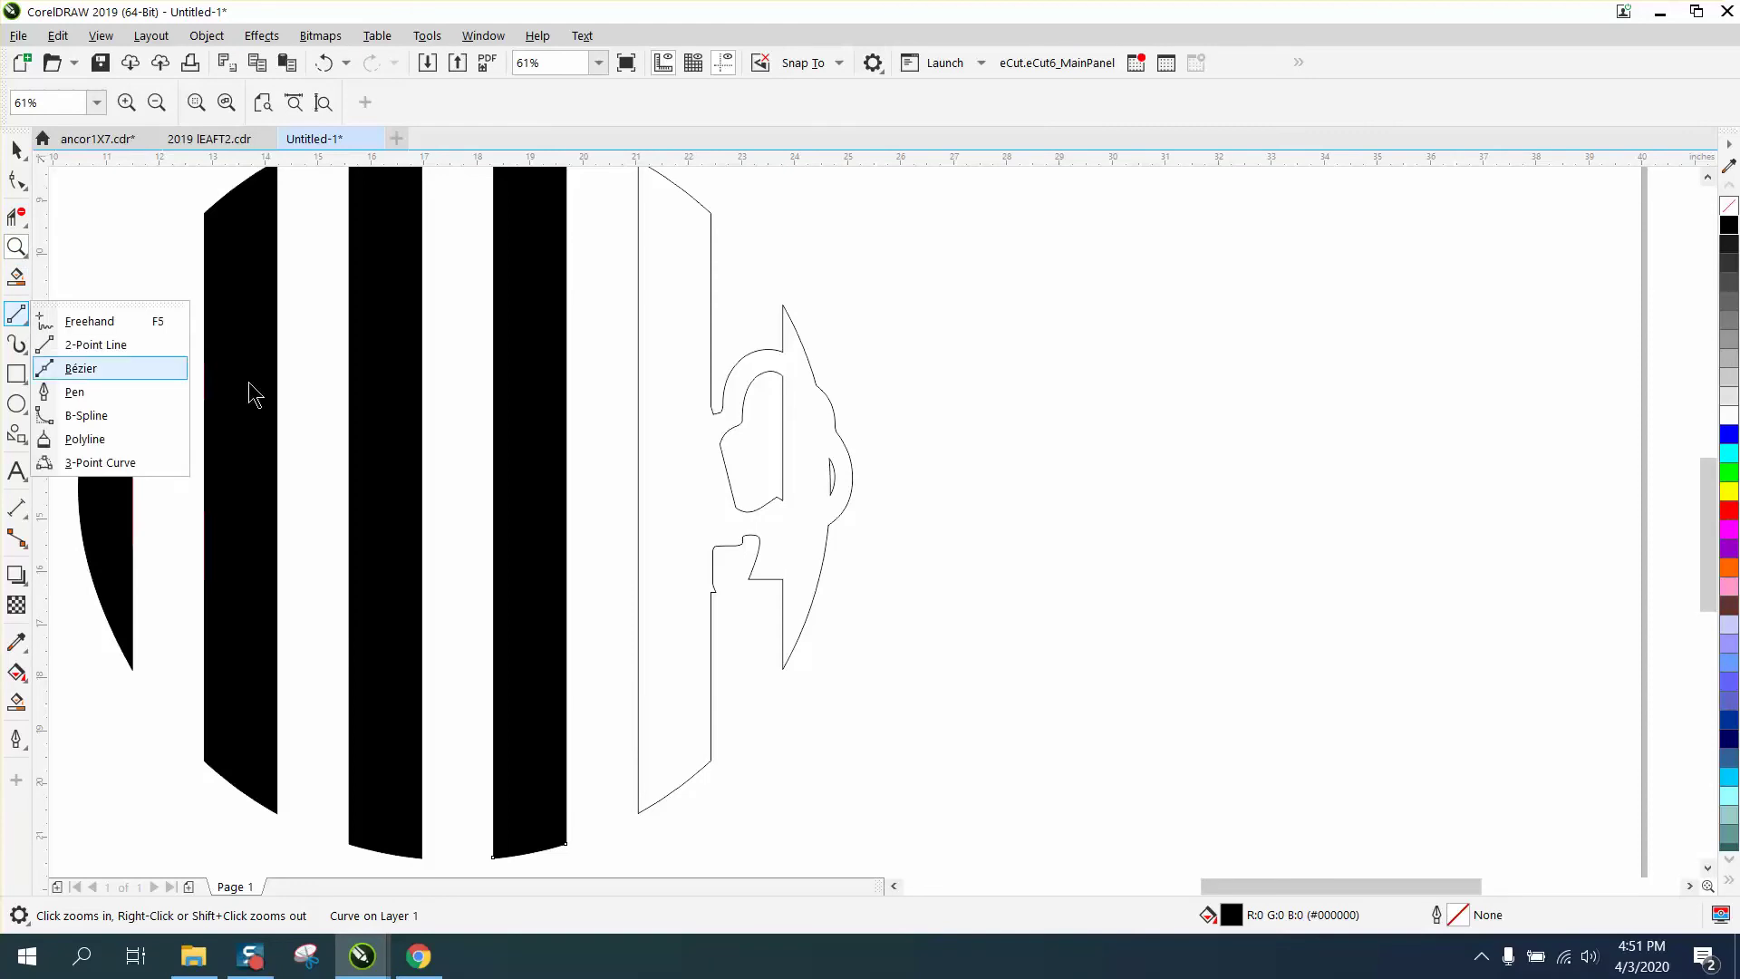
click(96, 345)
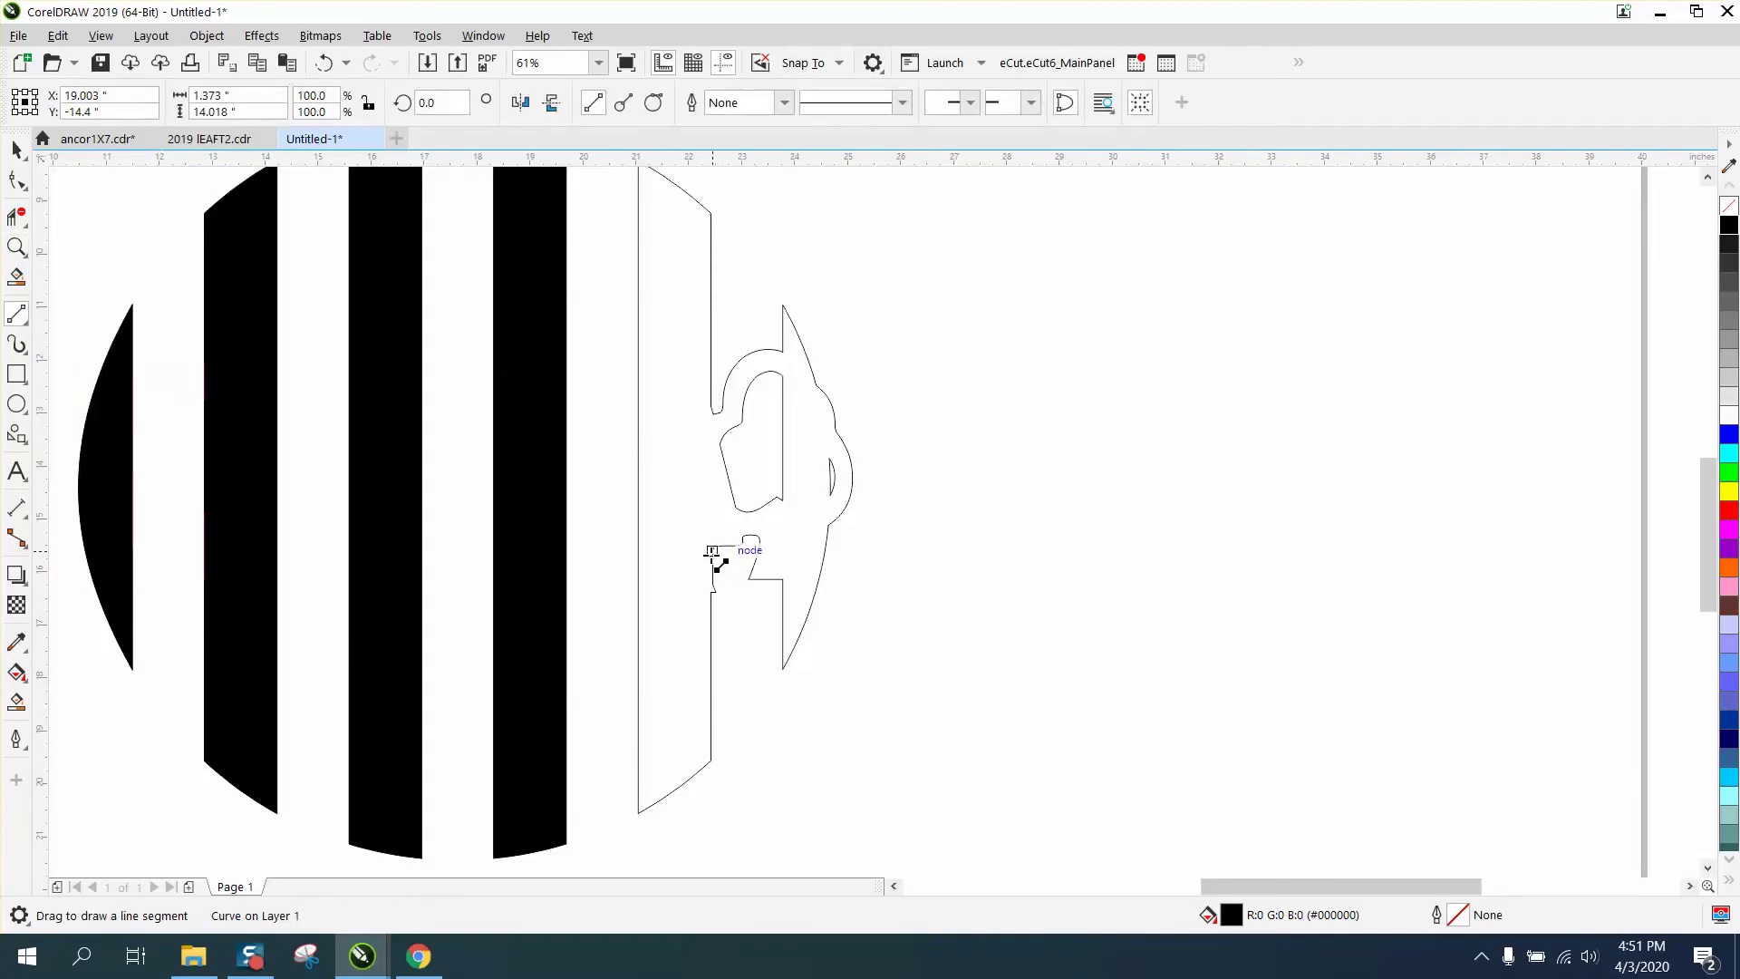
click(17, 247)
drag(655, 360, 942, 674)
click(16, 313)
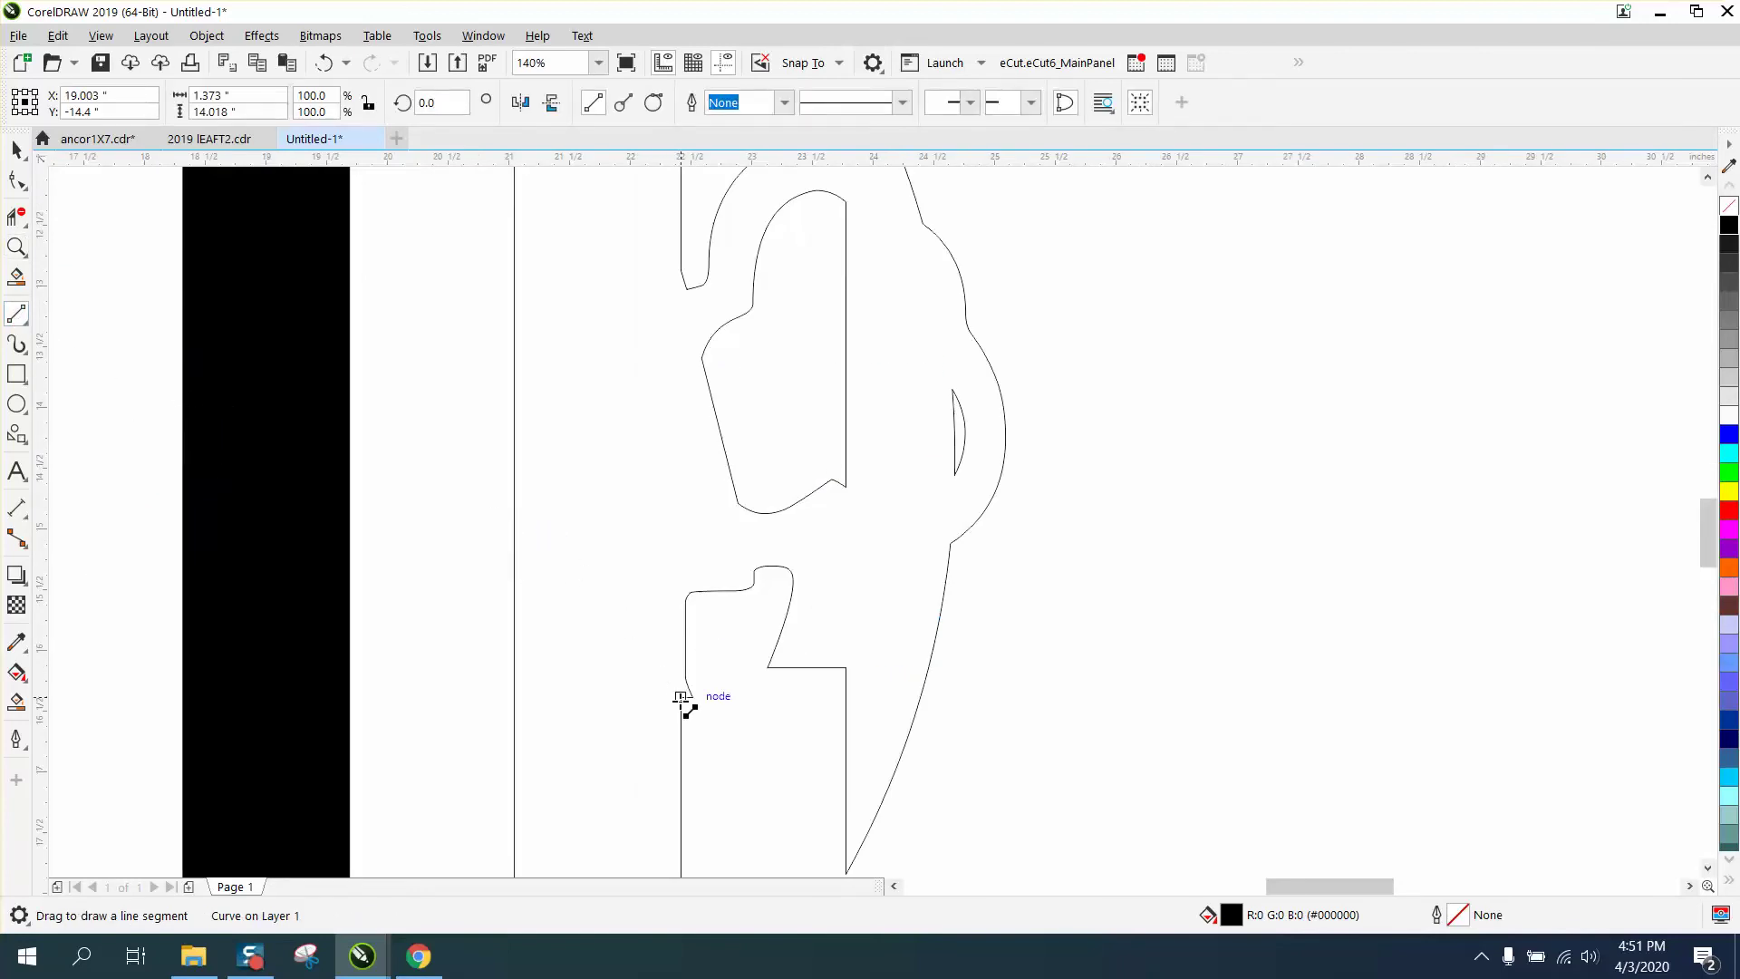
drag(681, 697, 683, 276)
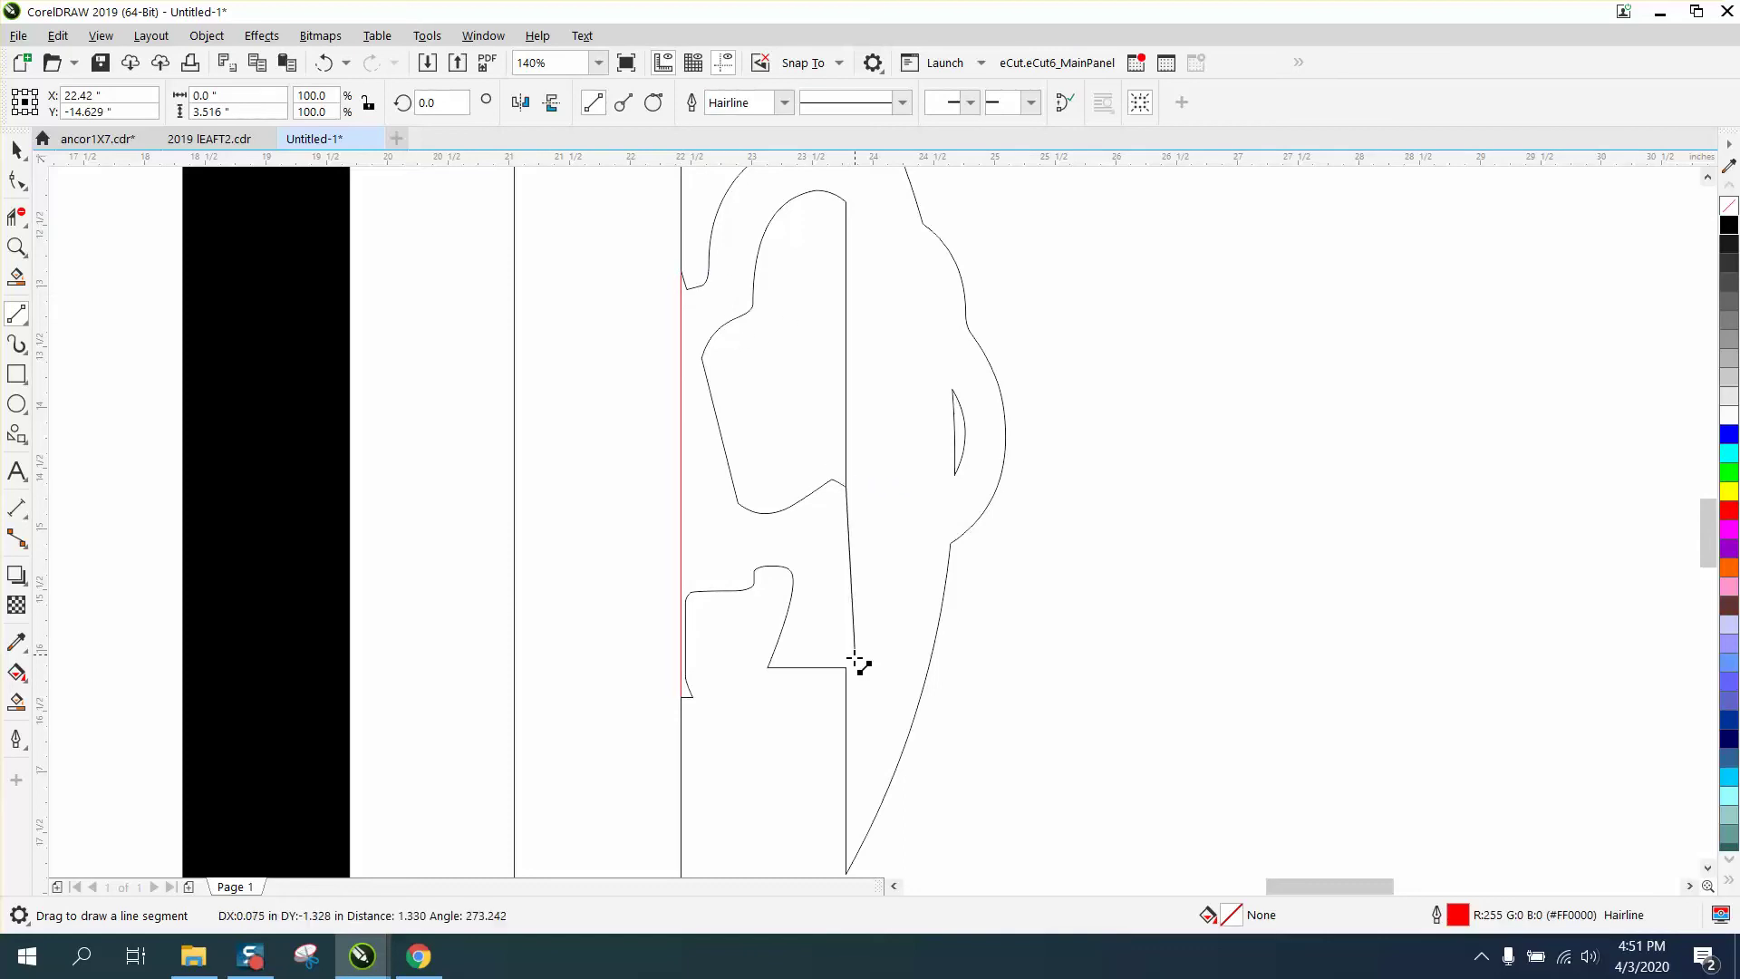
drag(850, 667, 847, 668)
Try removing the cut-off watermark curves, then undo that segment deletion.
click(17, 217)
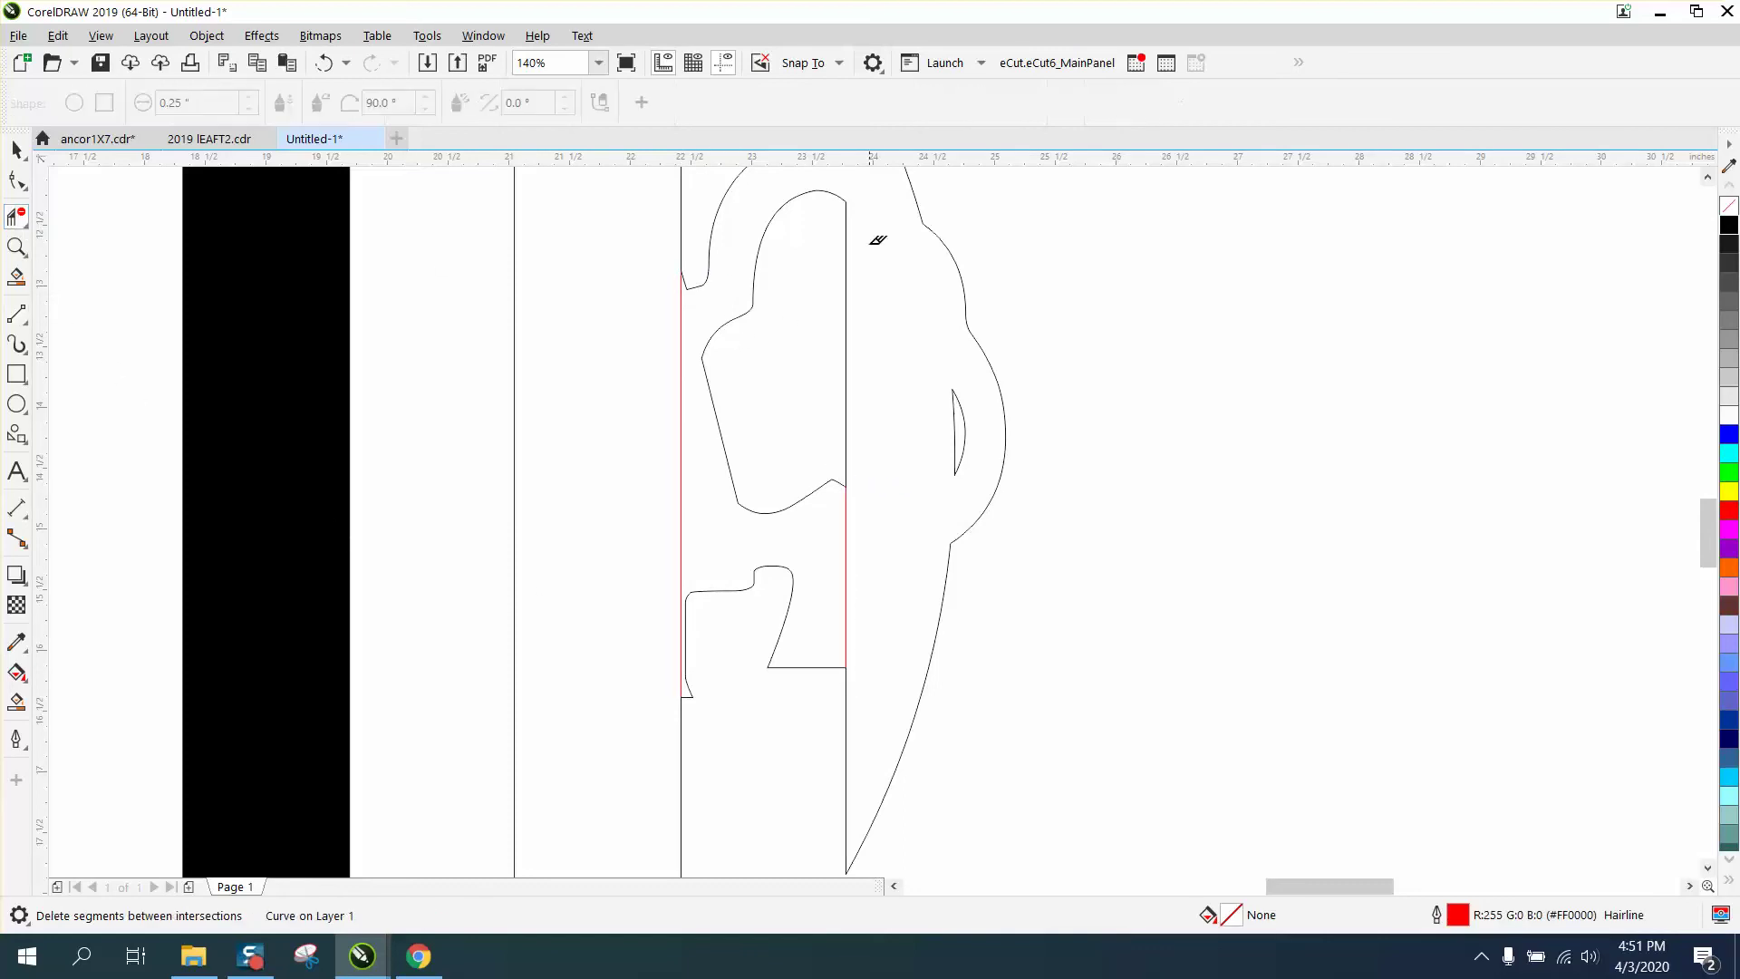
drag(777, 274, 787, 696)
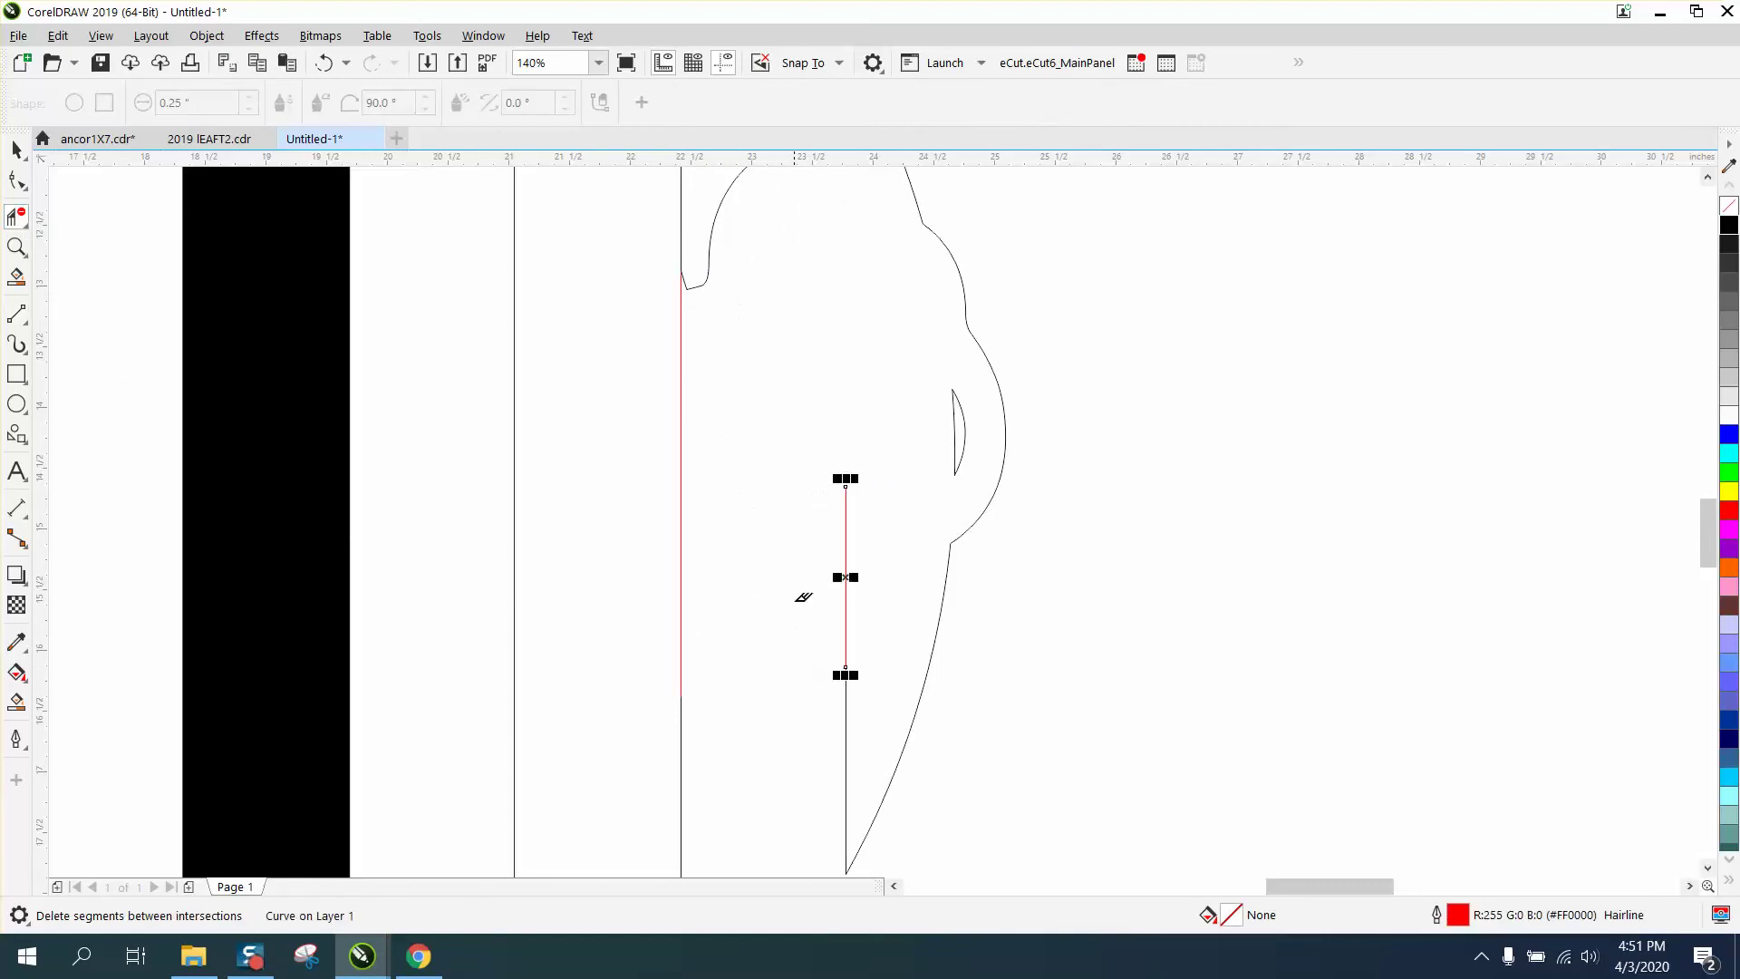
scroll(803, 587, down, 2)
click(331, 65)
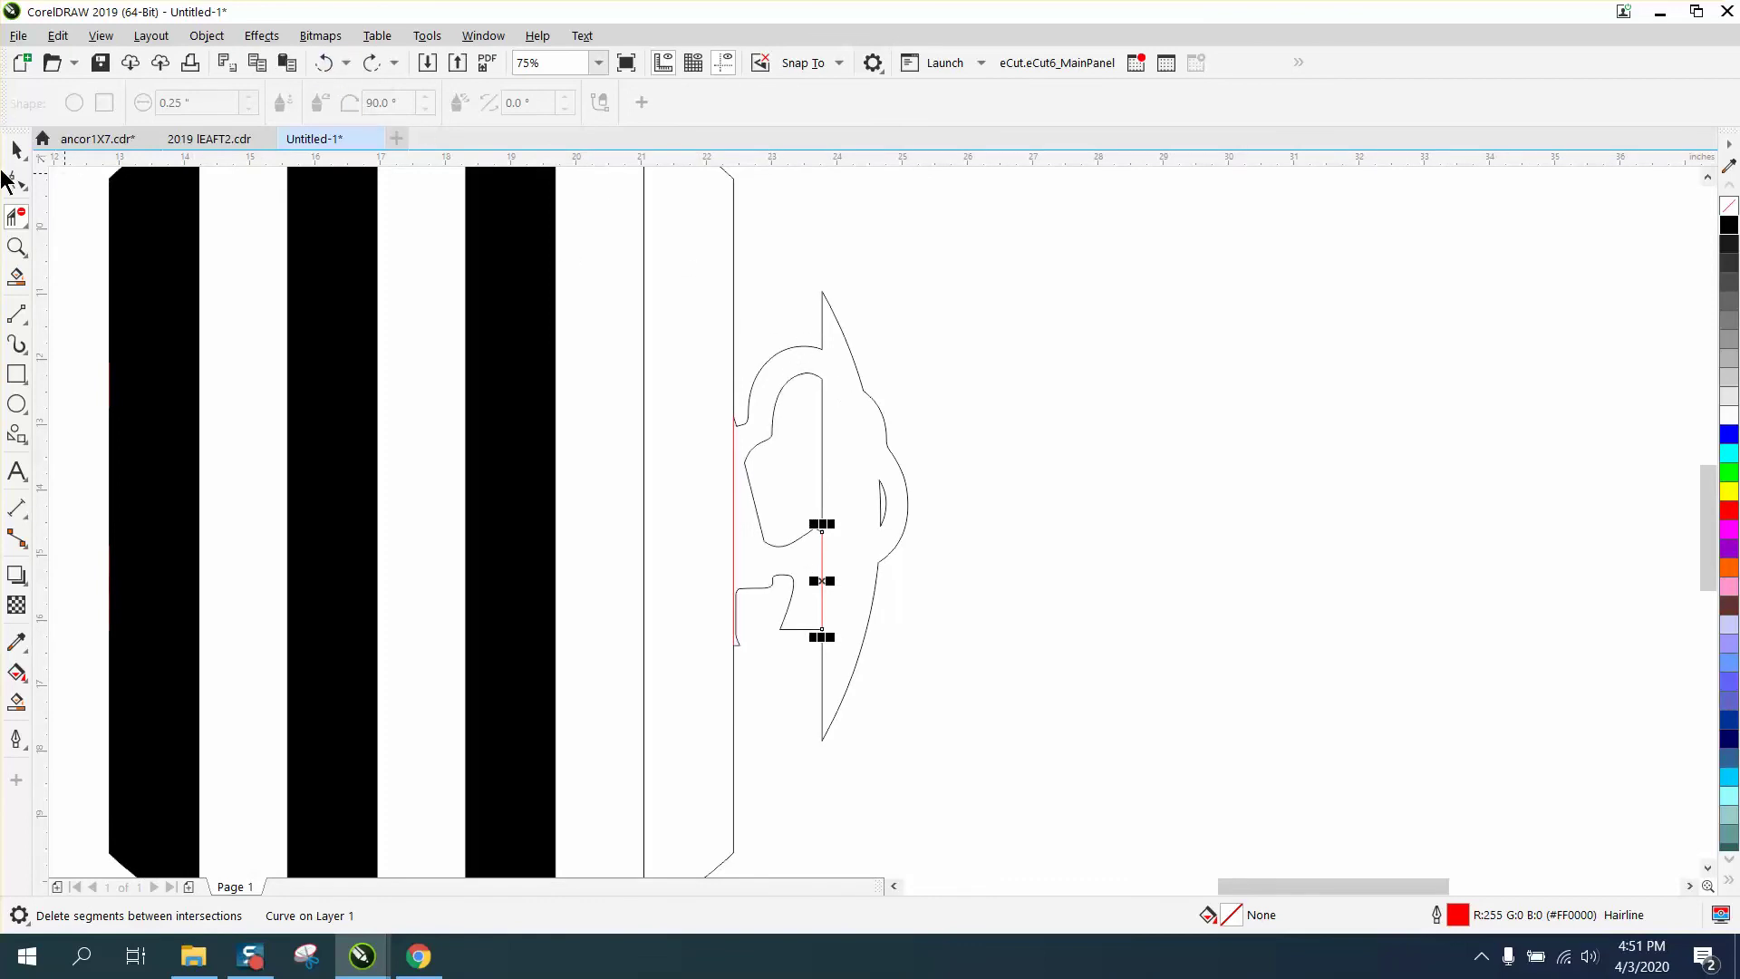
Add a line along the bar edge above the watermark and delete the curves between lines.
click(16, 247)
drag(965, 494, 963, 492)
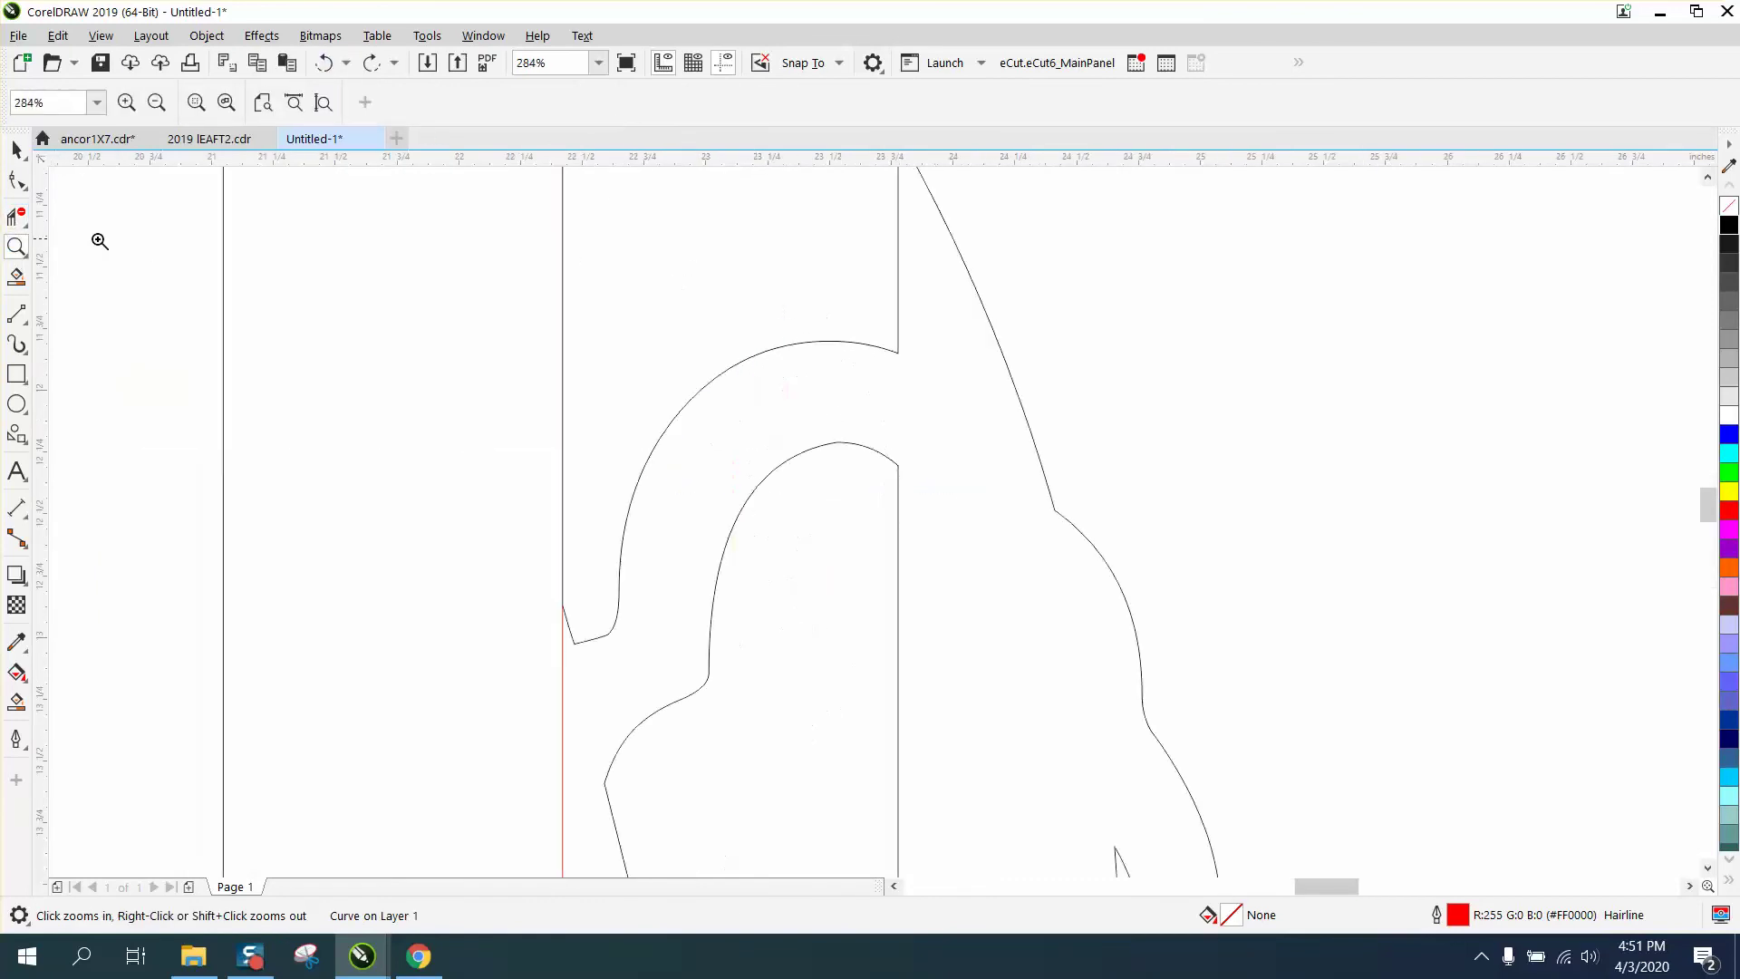
click(17, 316)
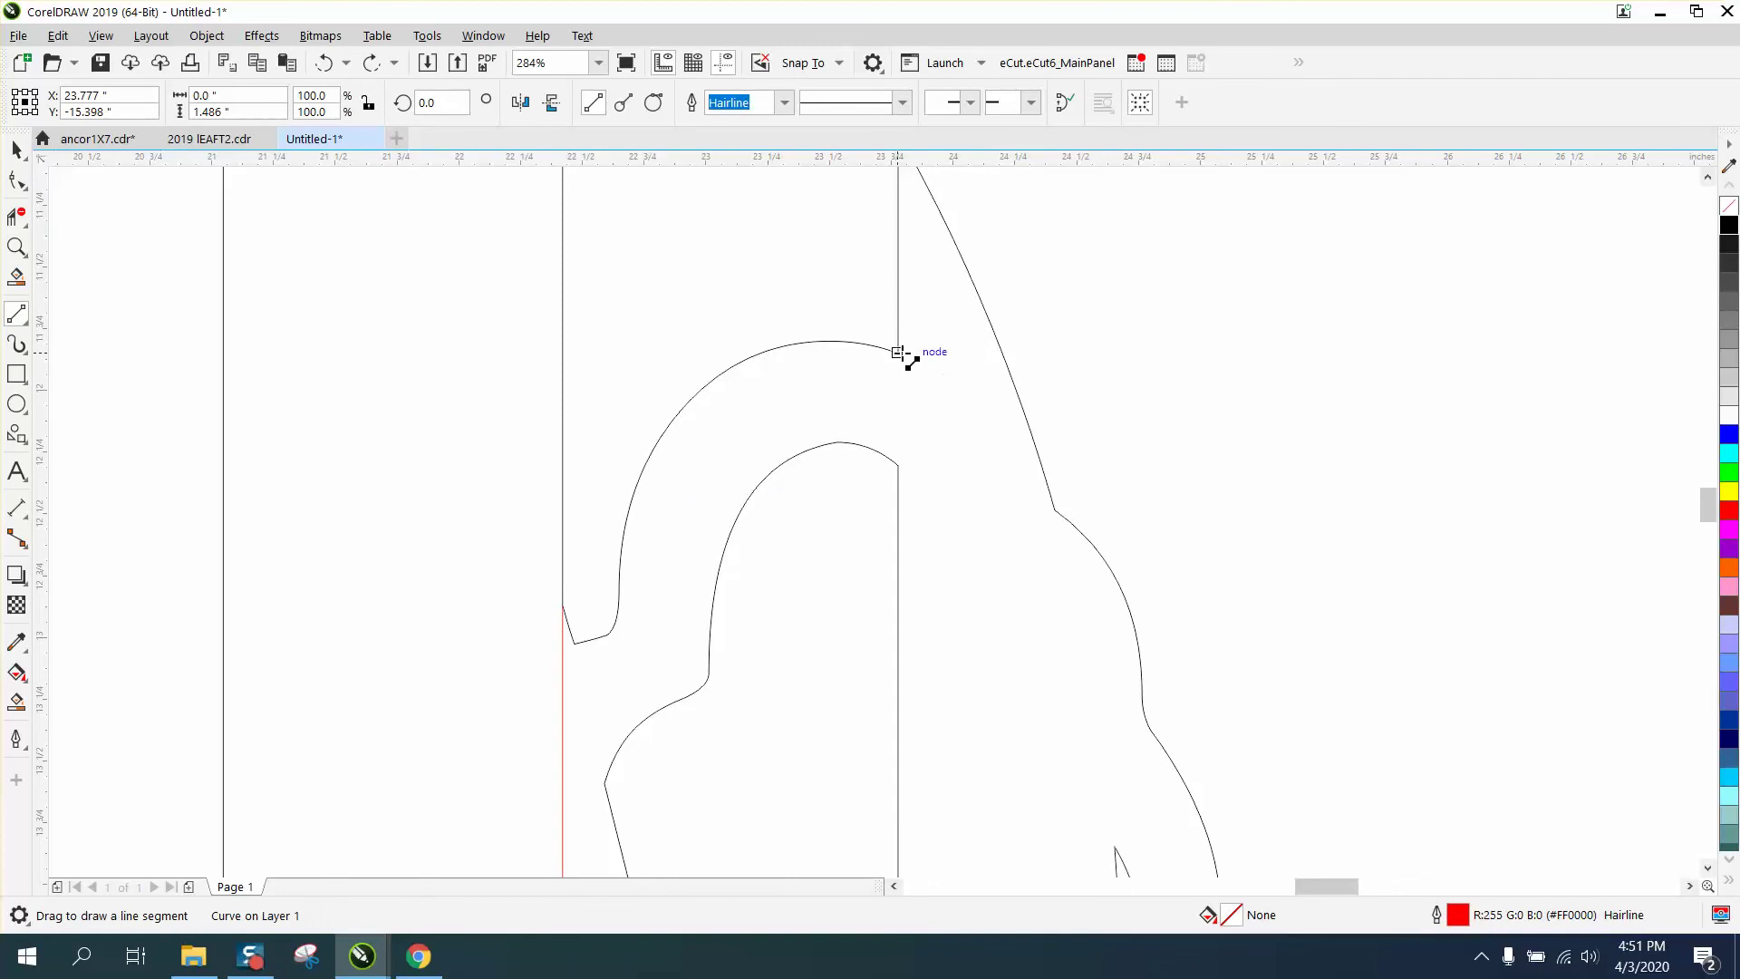
drag(899, 352, 898, 465)
click(16, 216)
drag(758, 299, 759, 639)
scroll(656, 492, down, 5)
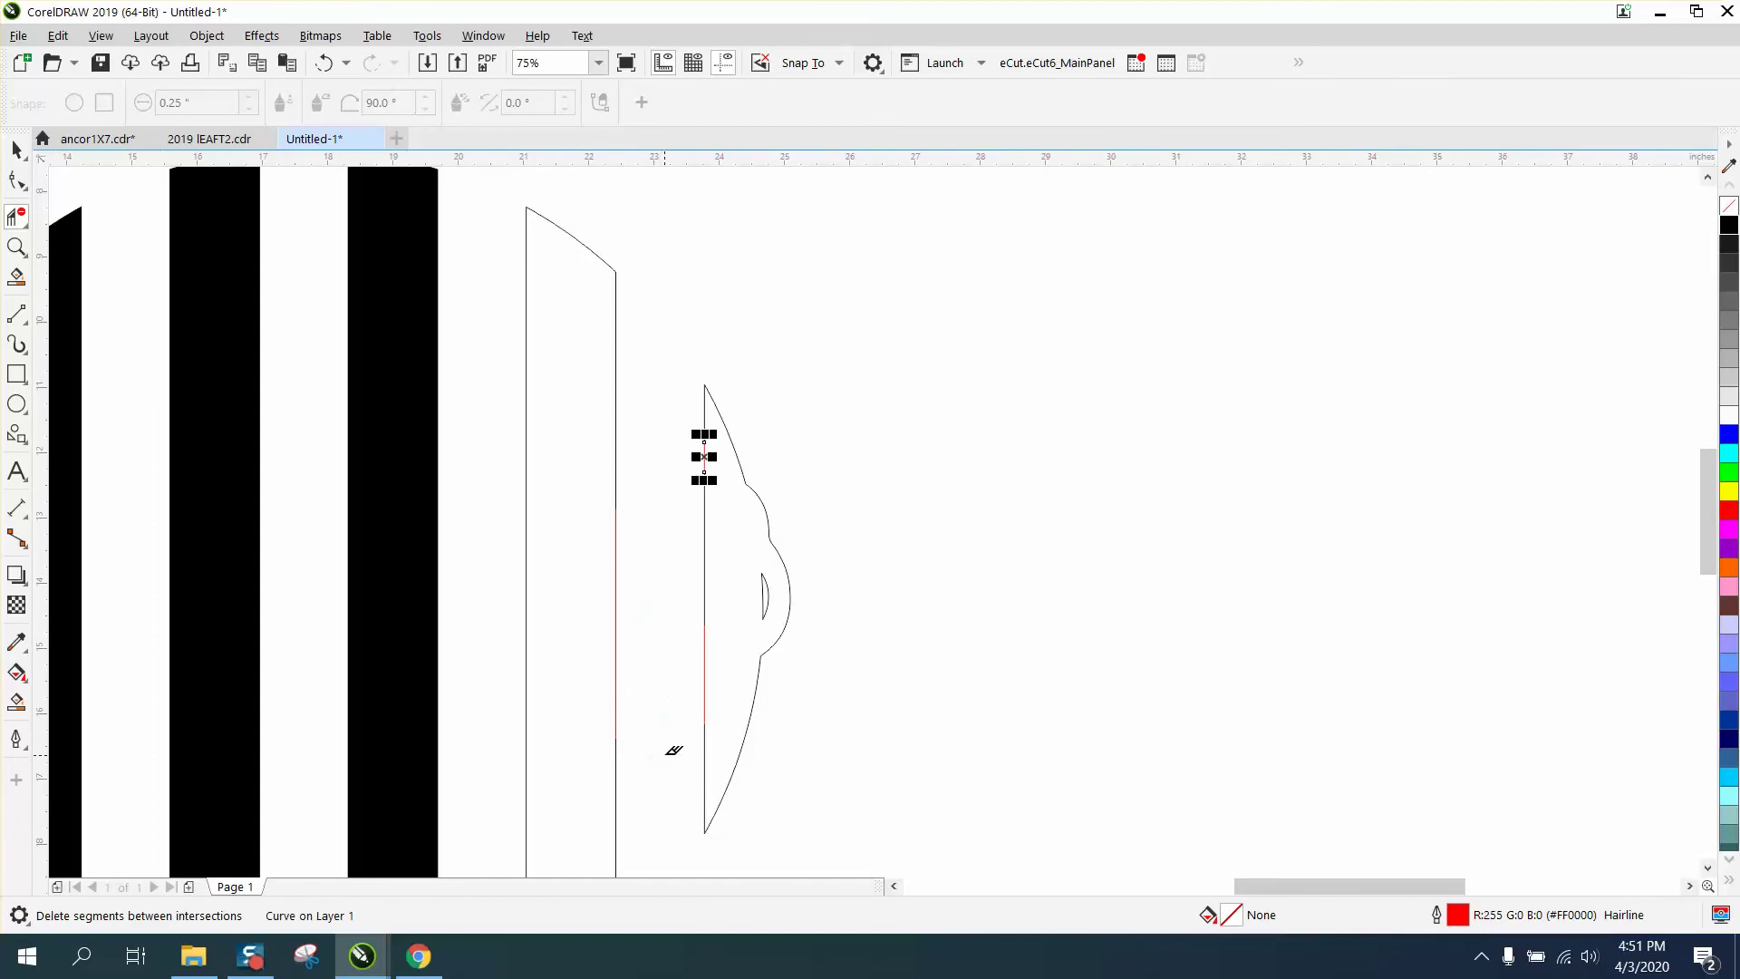
Smart Fill the fourth vertical bar solid black.
click(16, 700)
click(561, 608)
scroll(513, 537, down, 3)
Apply Object > Break Curve Apart to the circle's outline curve.
click(16, 149)
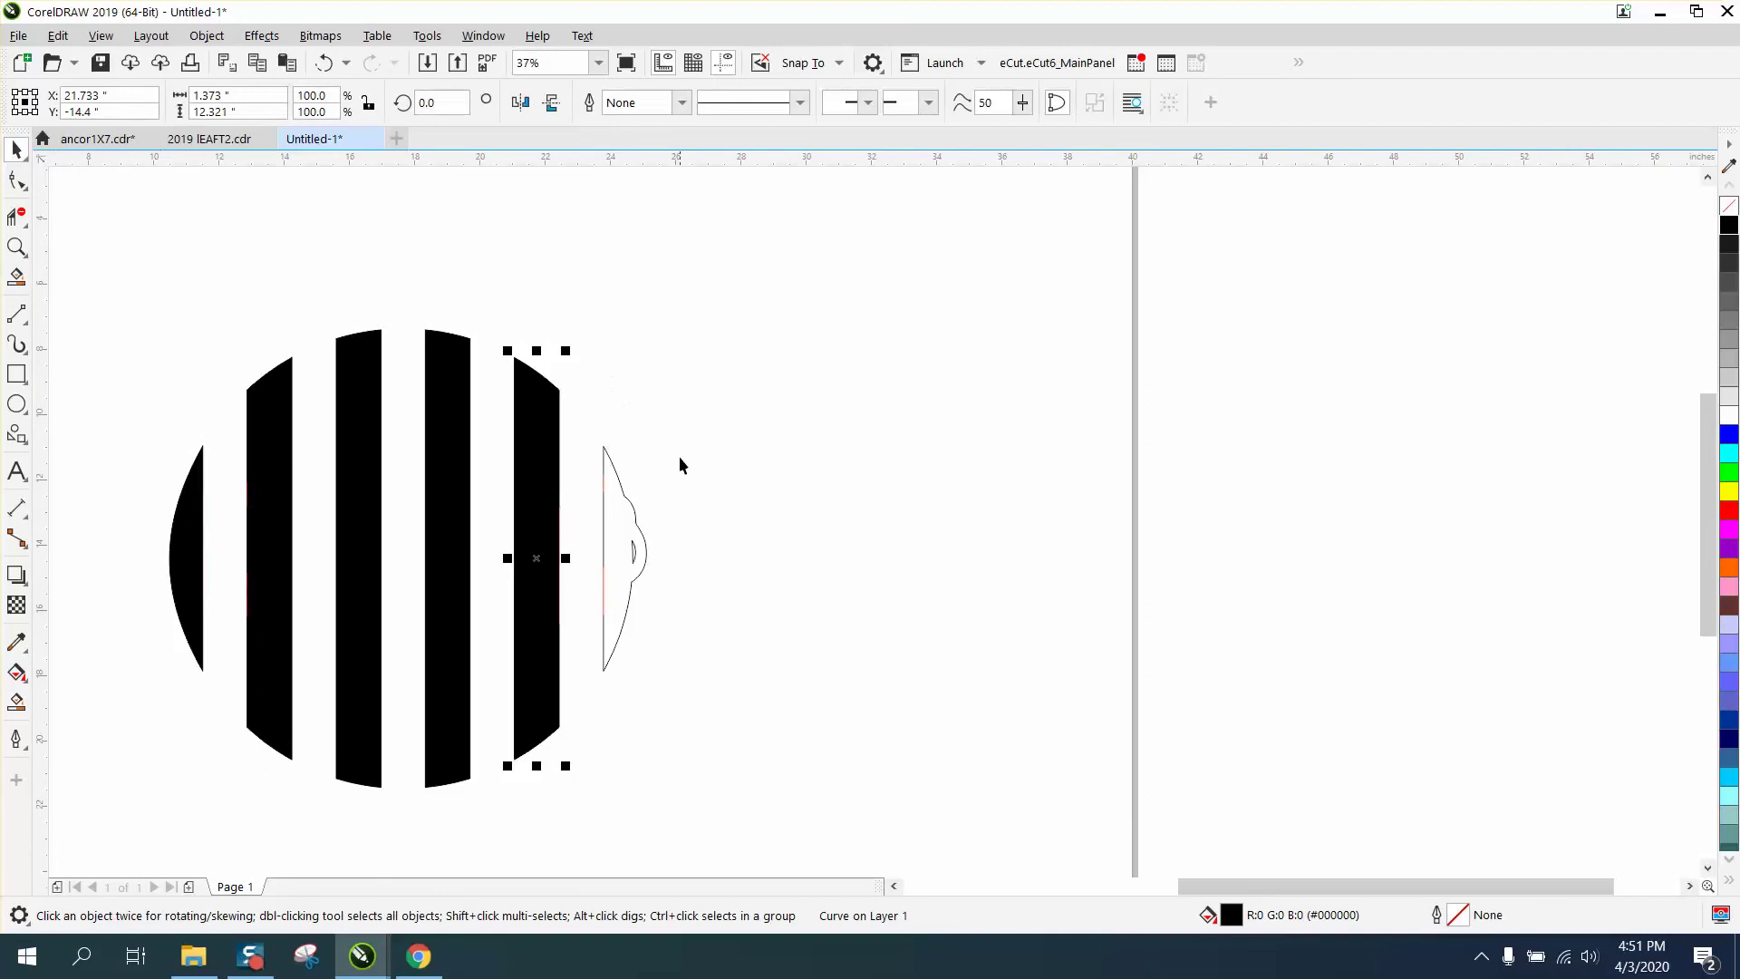
click(624, 493)
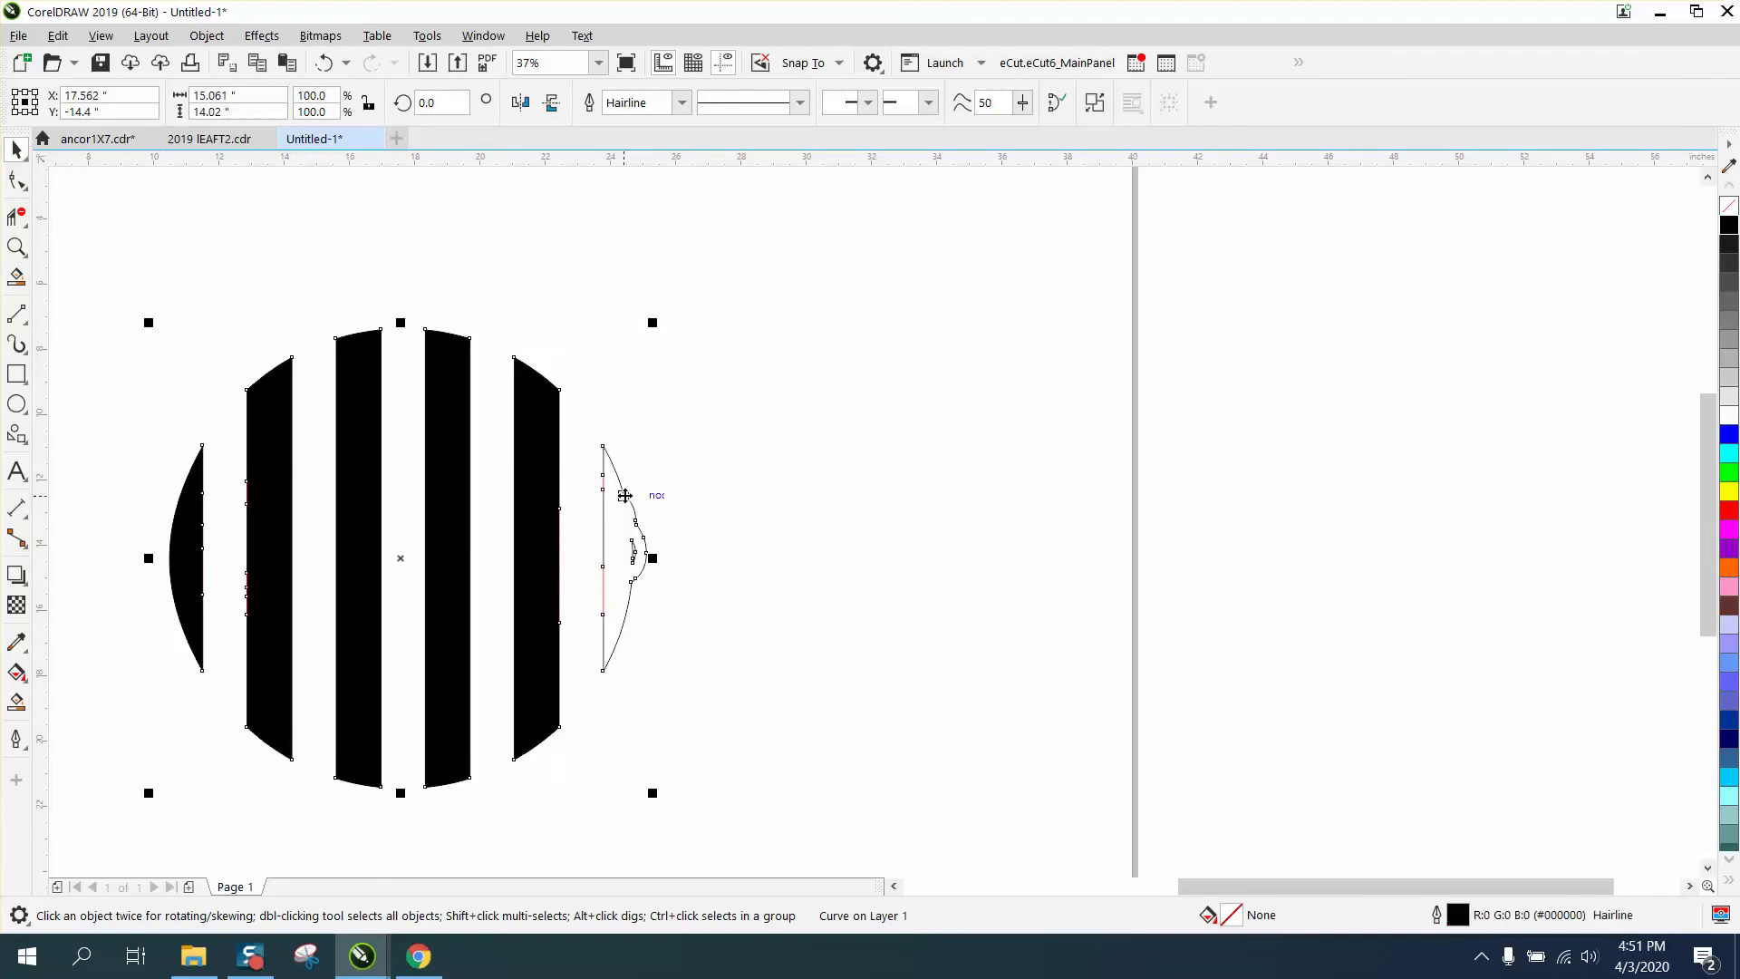
click(199, 36)
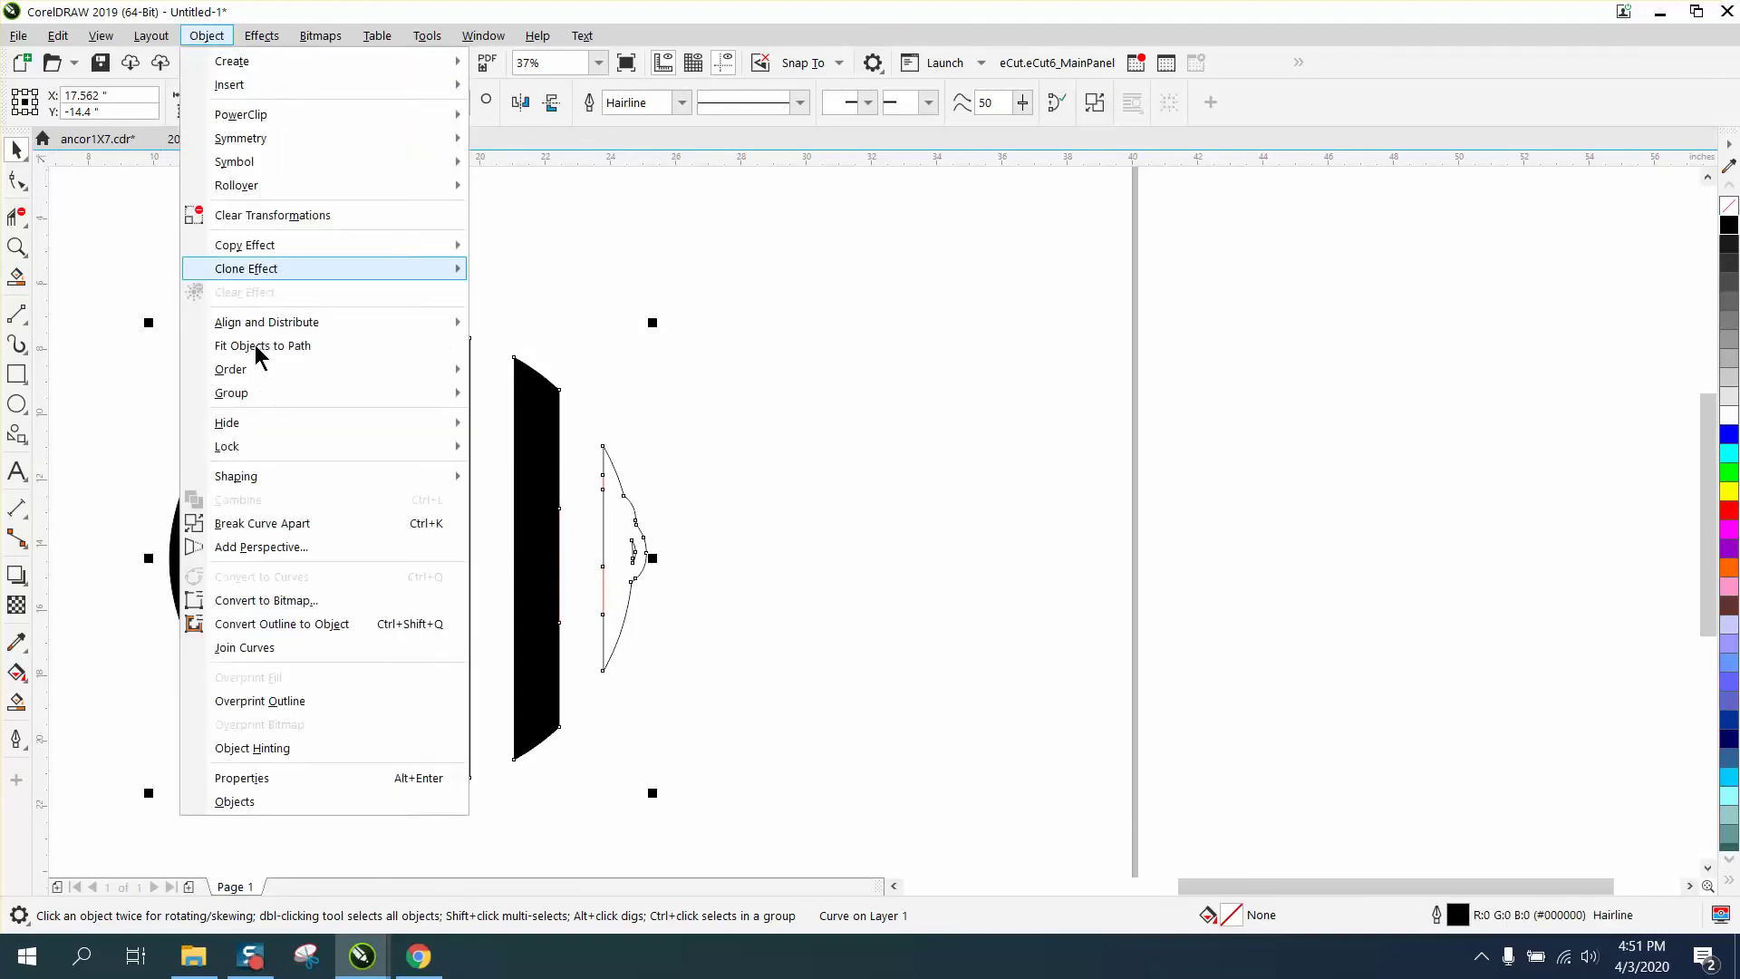
click(272, 519)
click(724, 371)
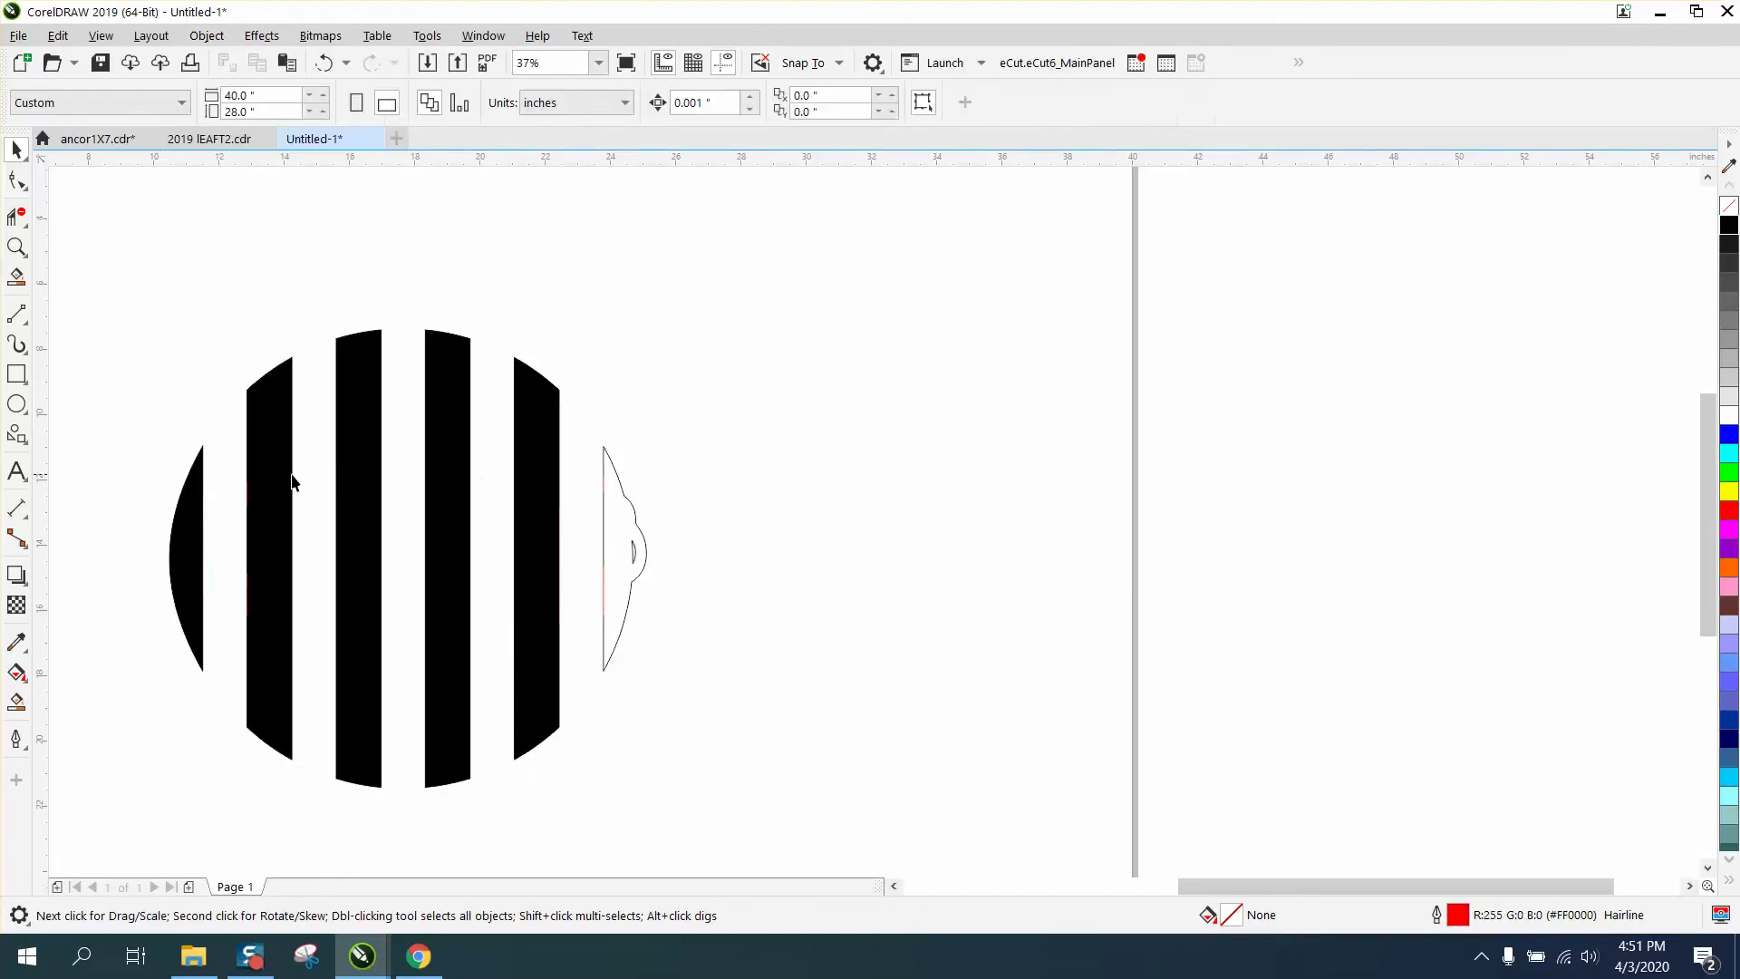
Mirror the left black side piece horizontally and drag it to the circle's right side.
click(202, 512)
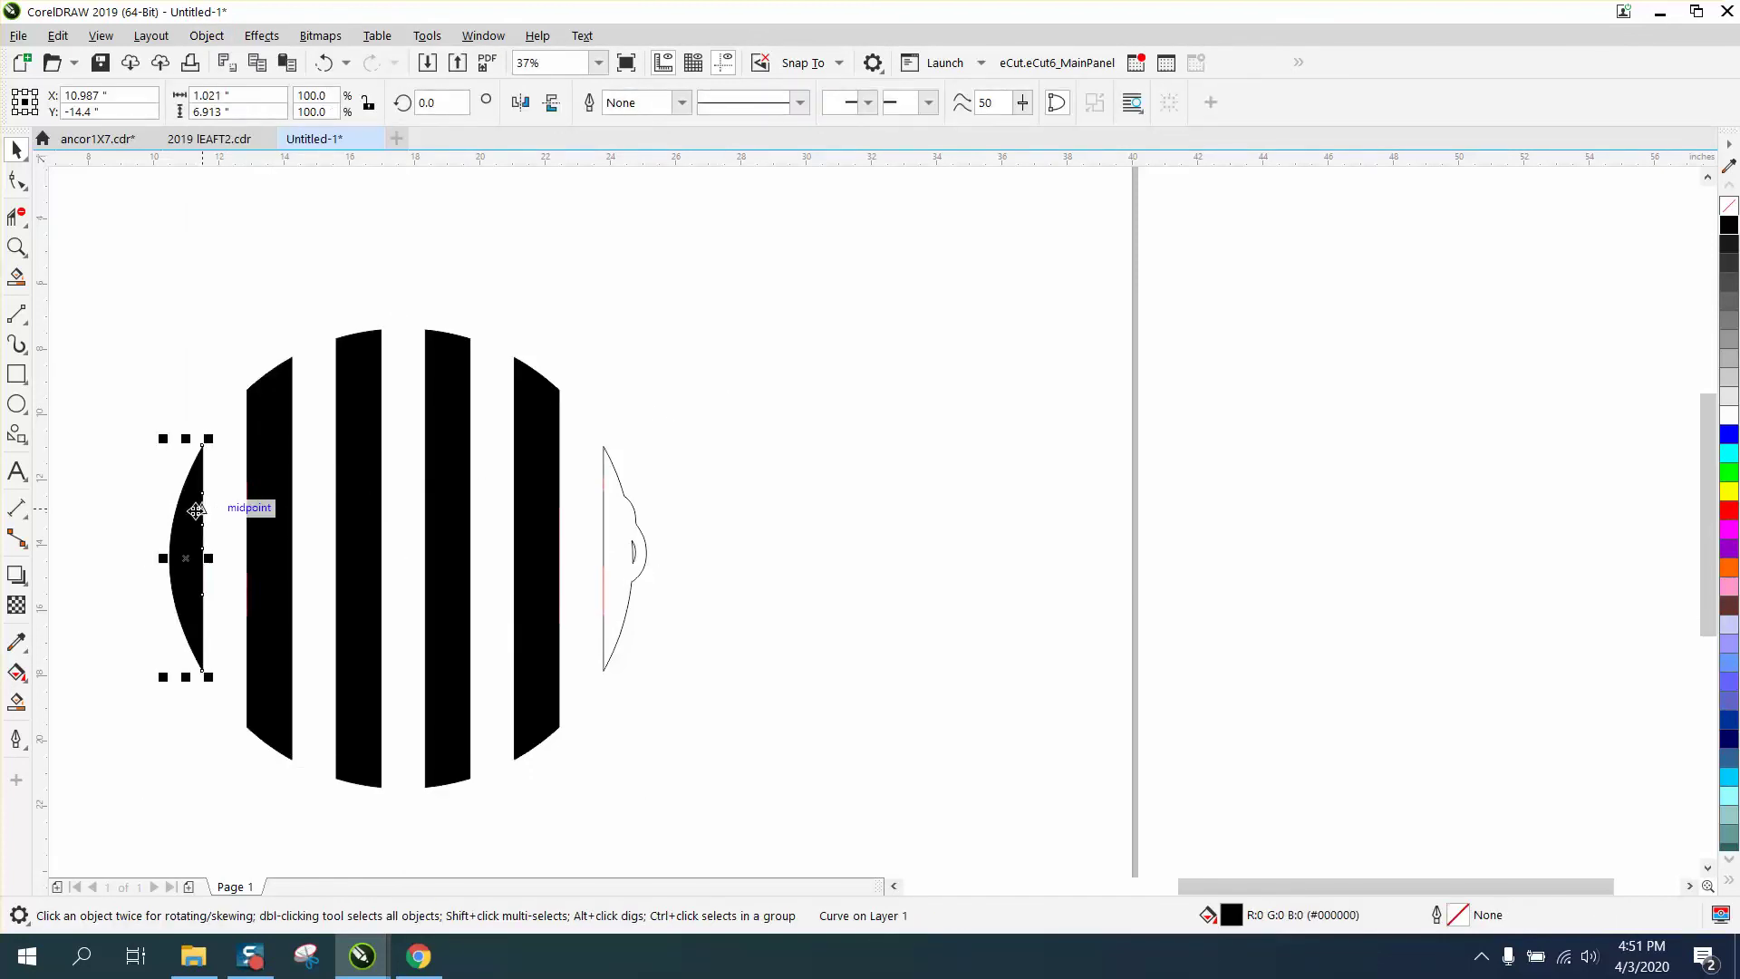
click(515, 102)
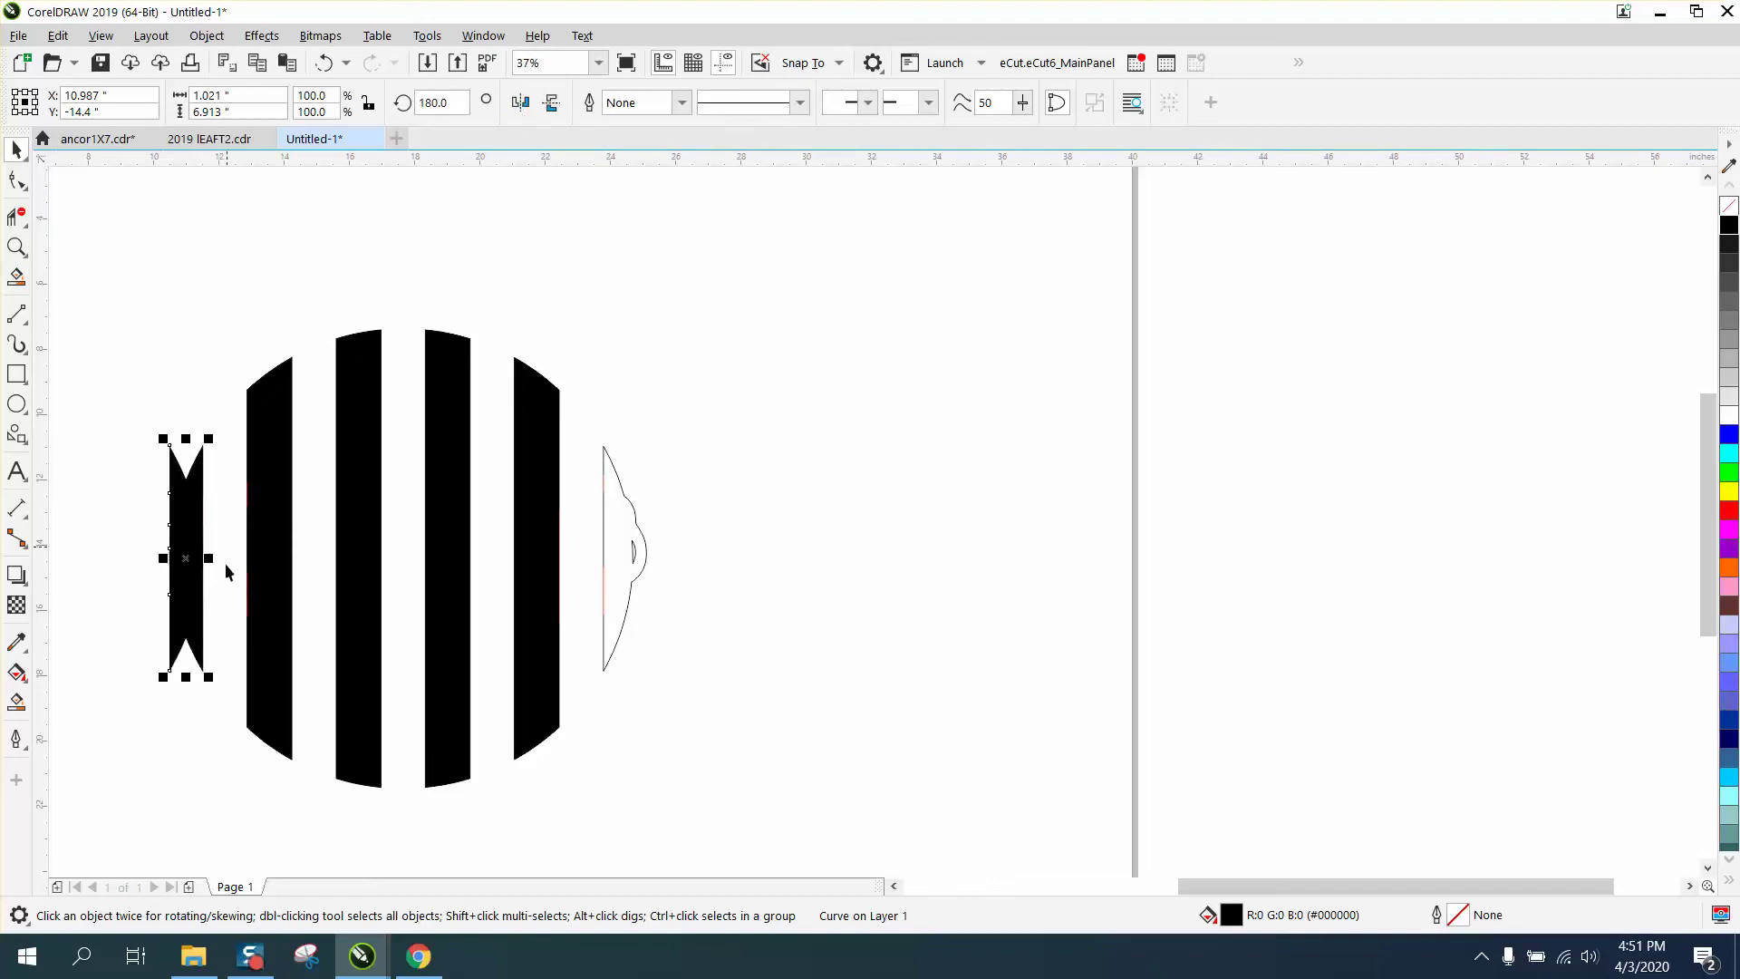
drag(187, 559, 622, 558)
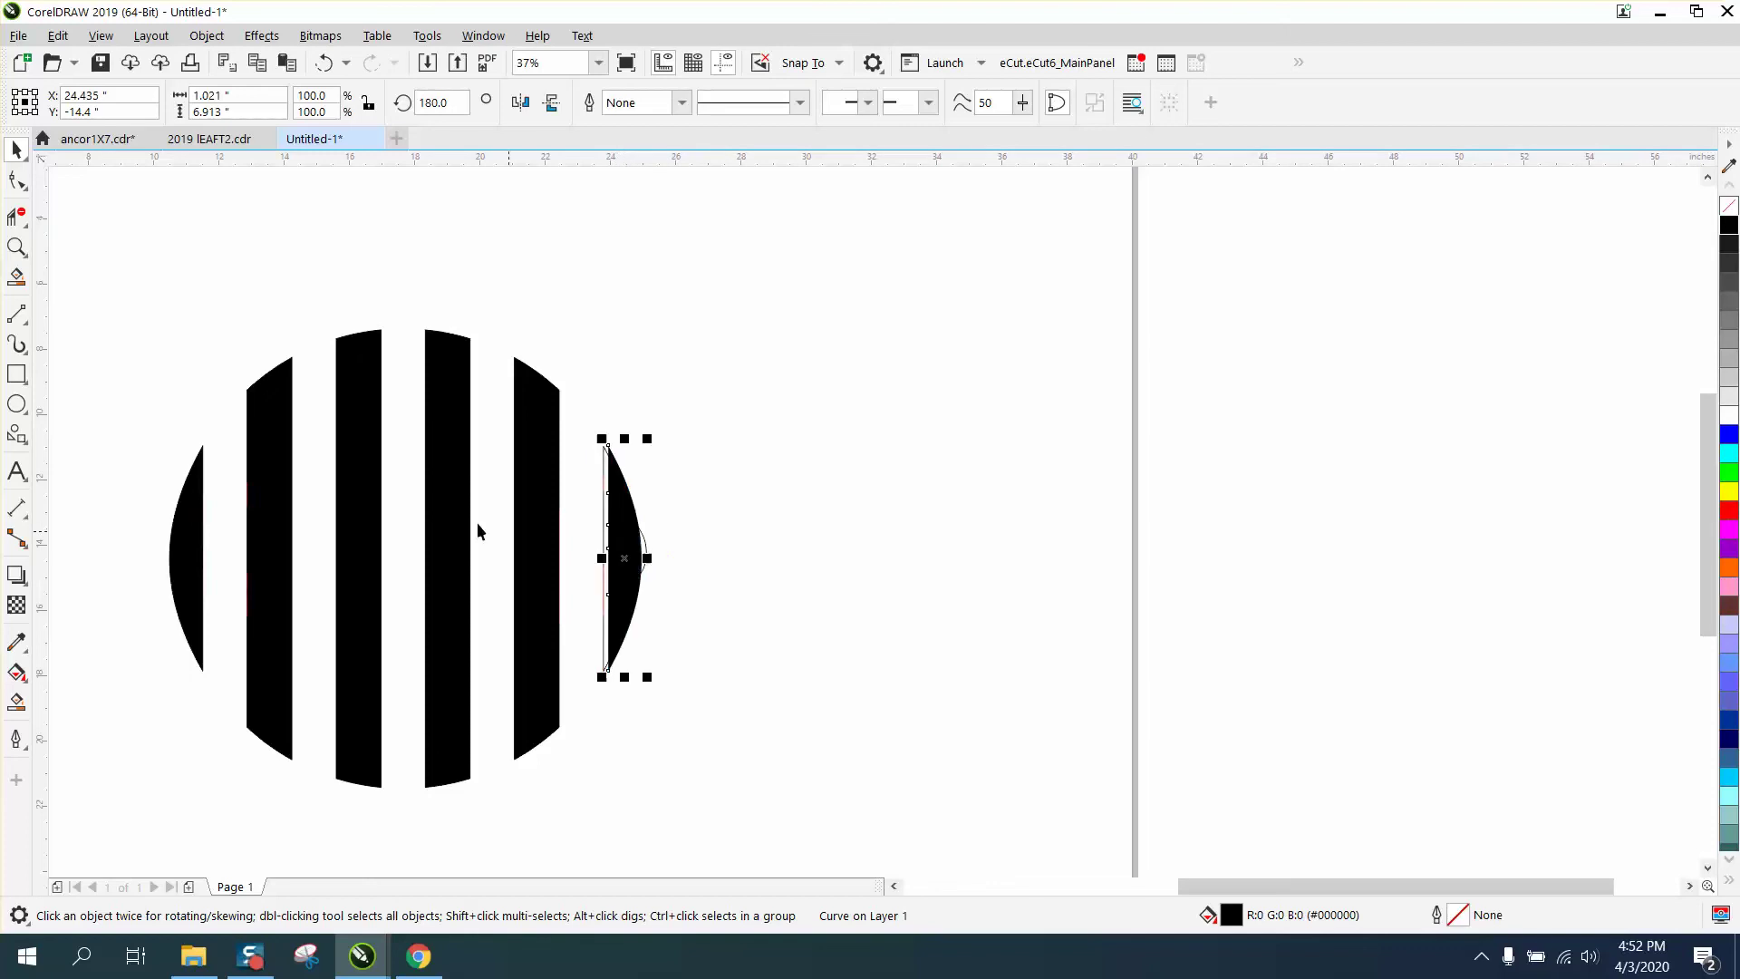
Zoom in on the right side piece and turn on Snap To Objects.
click(17, 246)
drag(563, 377, 766, 616)
click(16, 154)
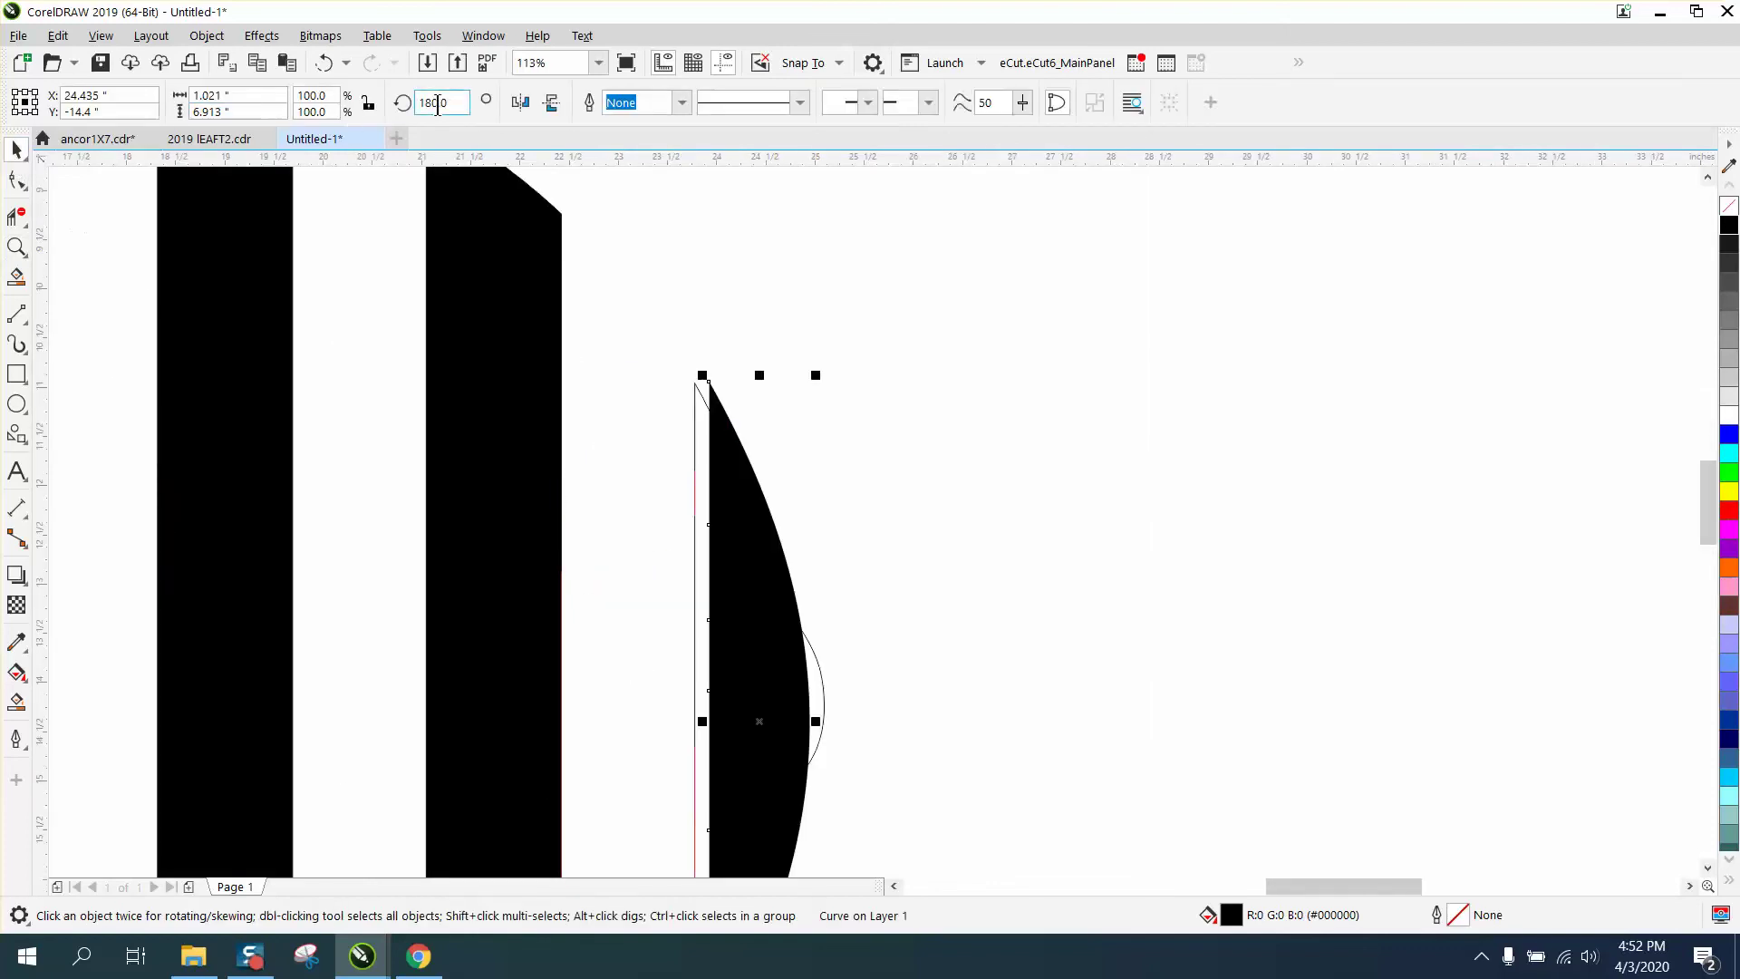
click(794, 65)
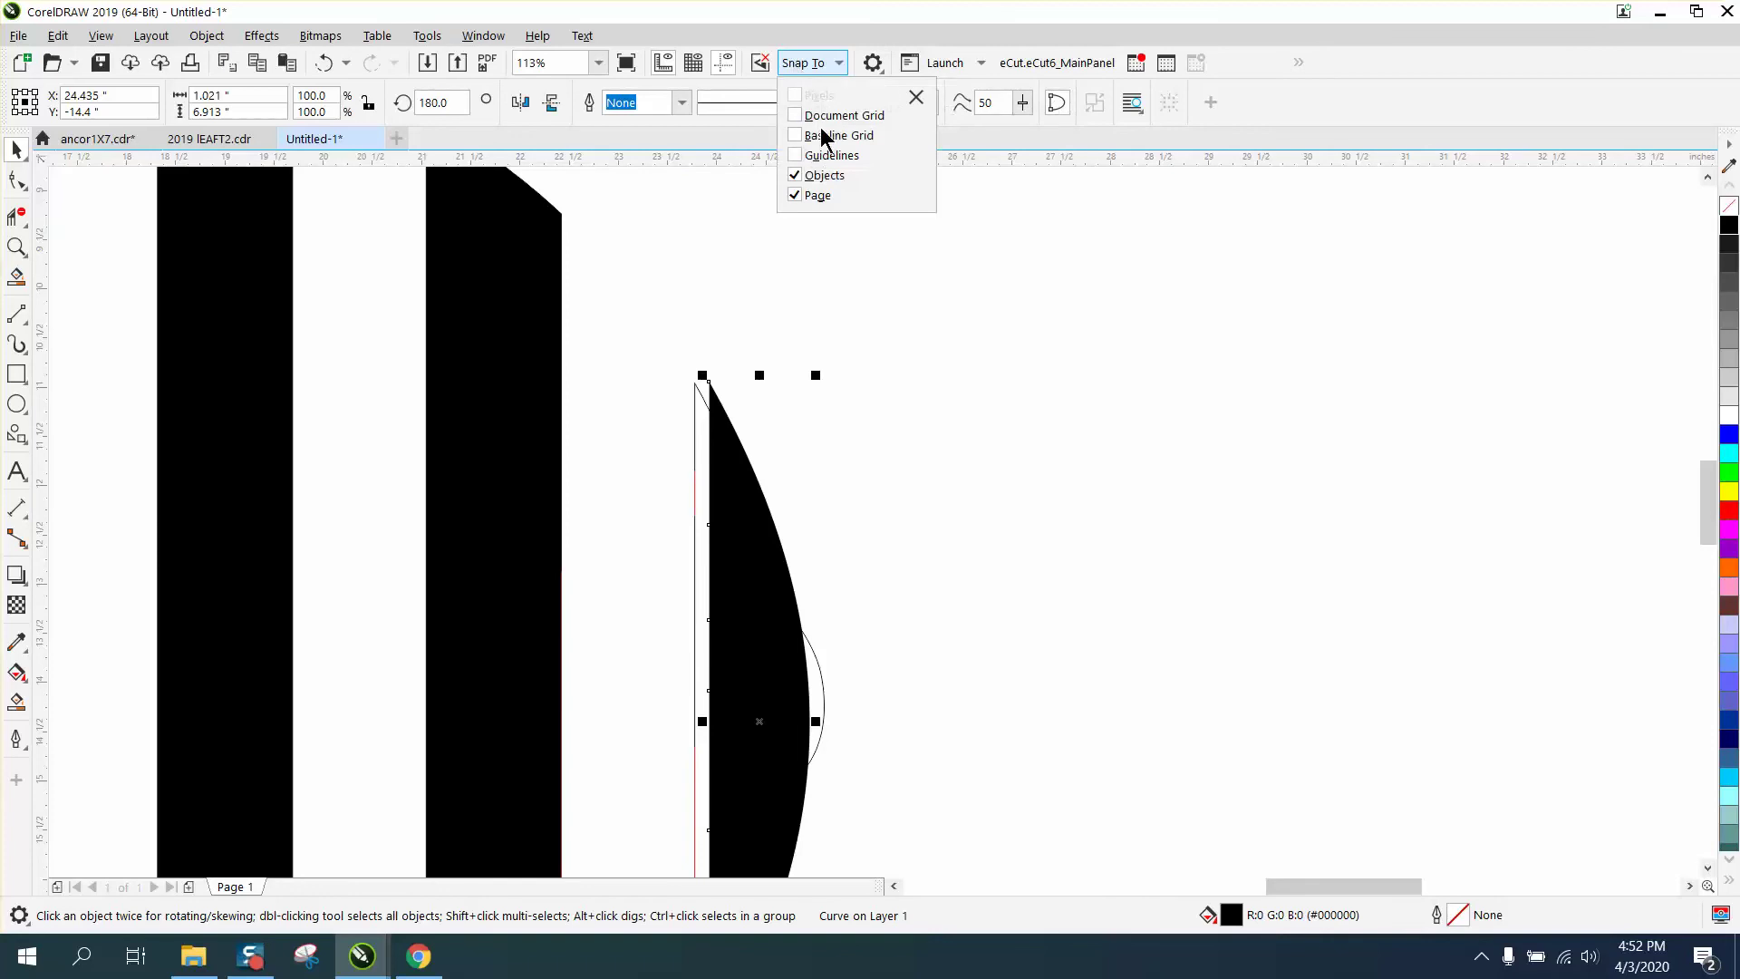
click(710, 393)
Nudge the mirrored black piece slightly left to sit on the circle's right edge.
click(725, 444)
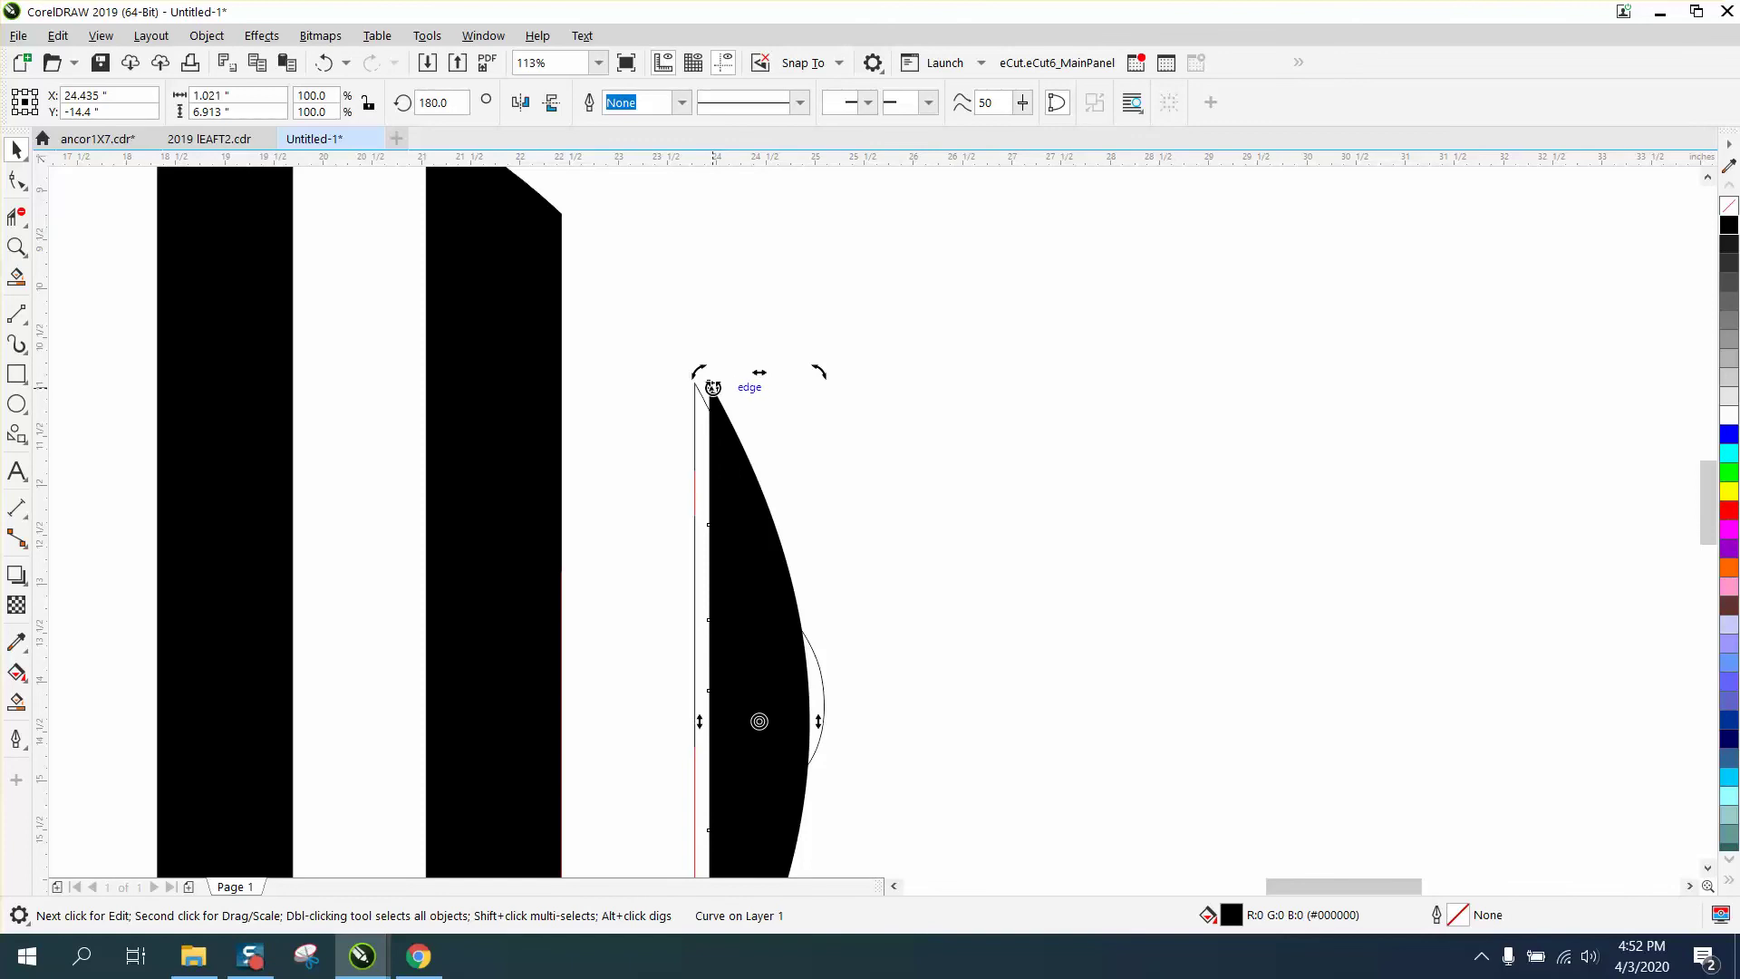
click(734, 400)
click(708, 385)
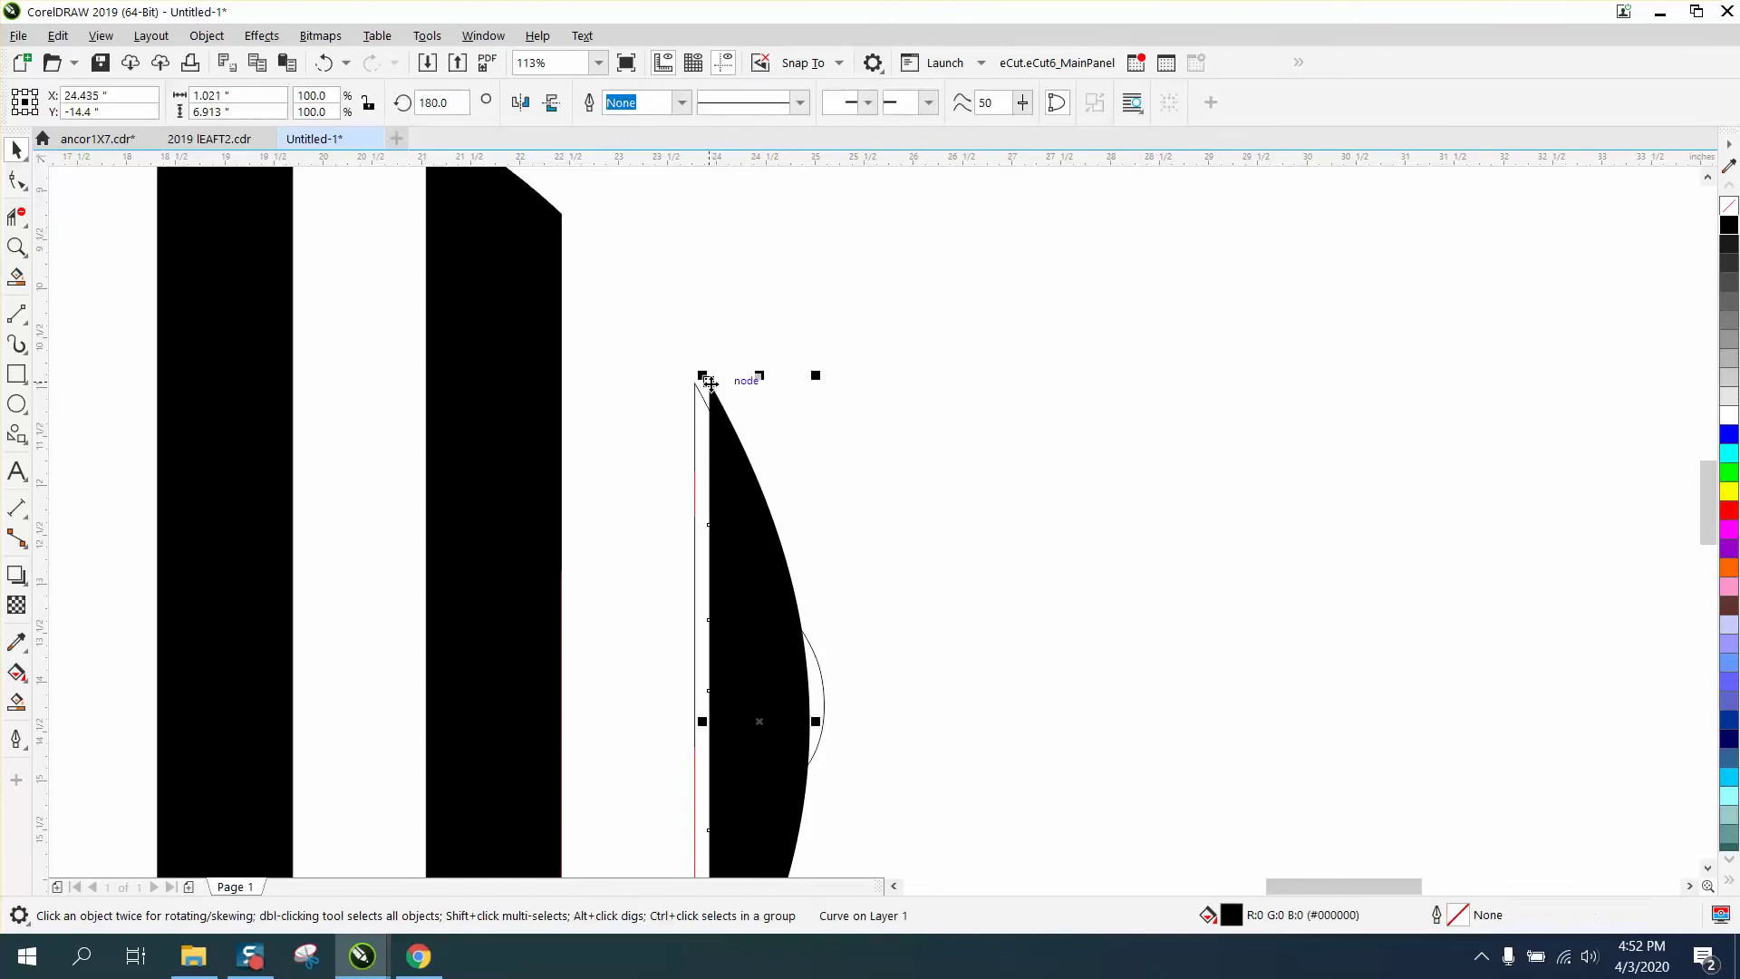
drag(707, 385, 694, 386)
scroll(724, 285, down, 3)
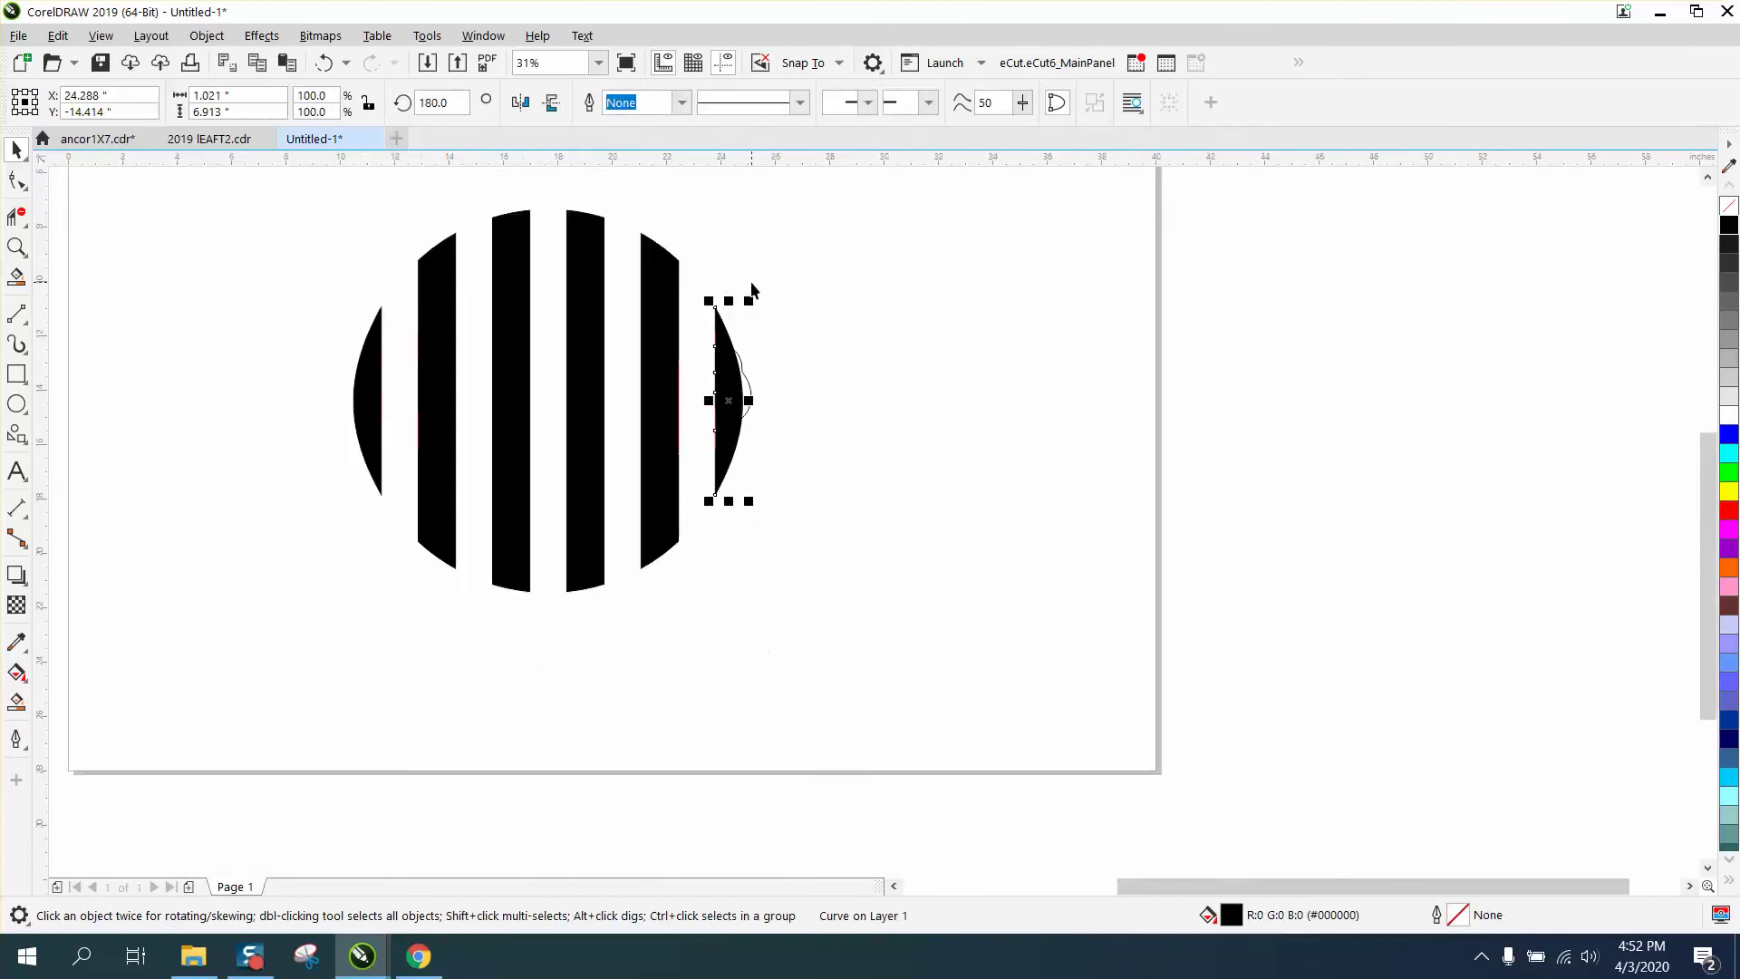
Delete the leftover thin outline curve and zoom in on the finished striped circle.
click(788, 287)
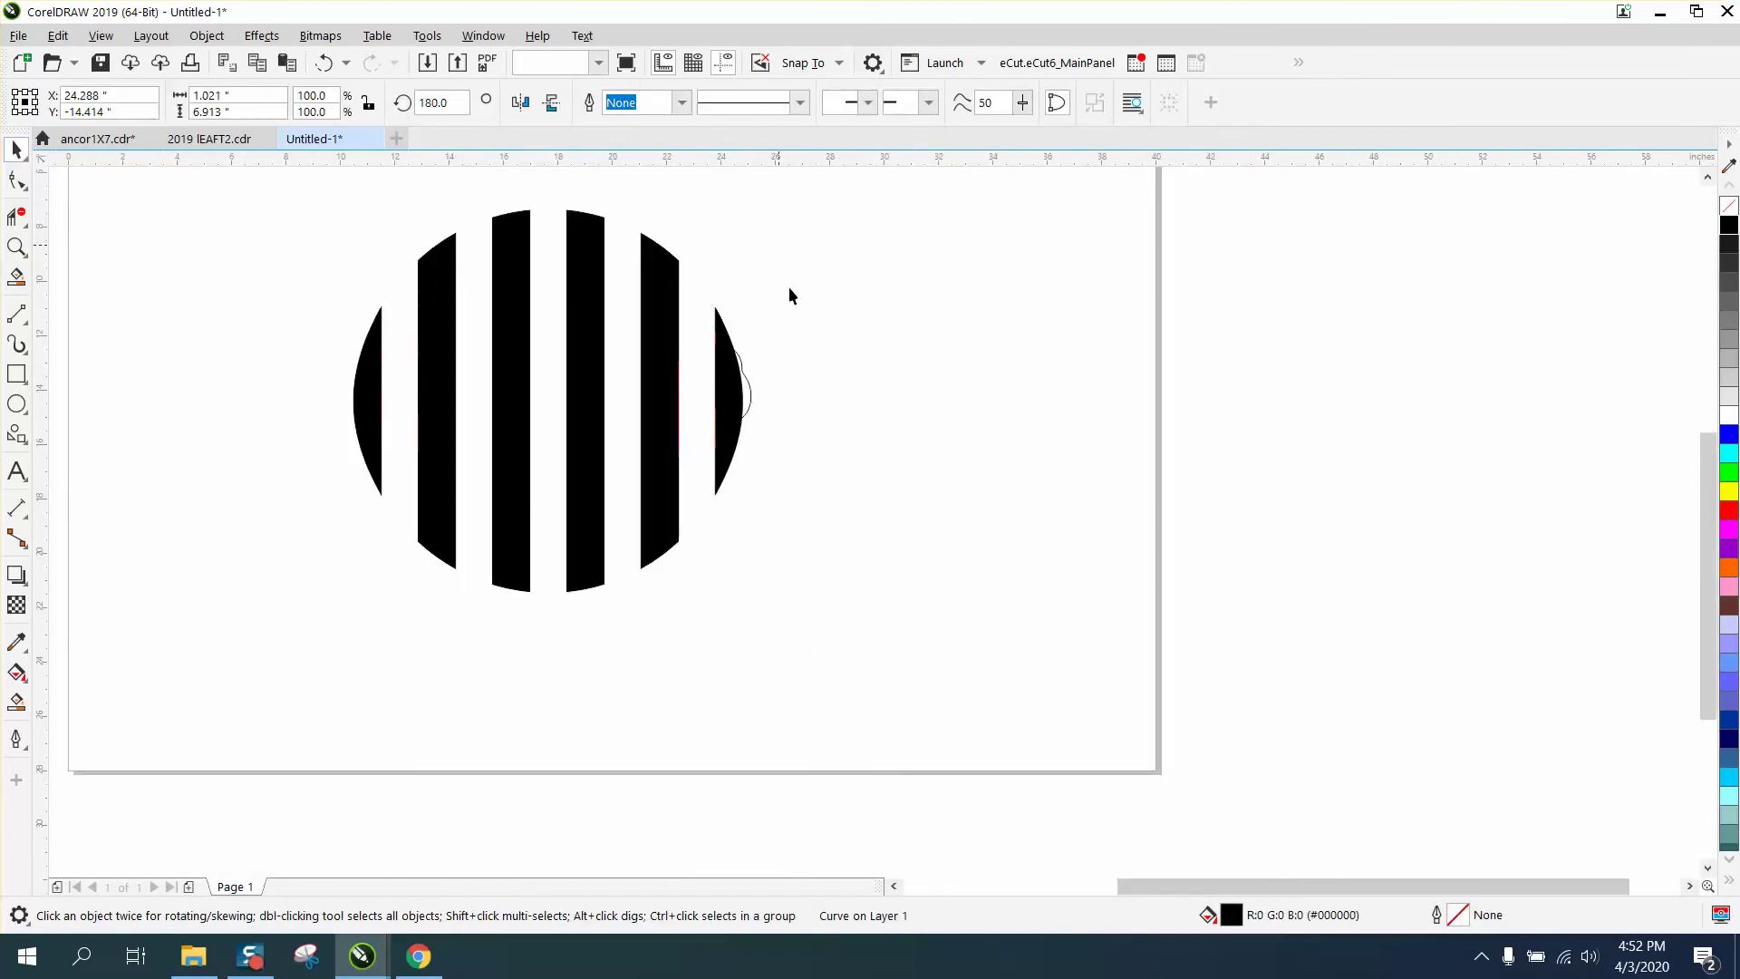
click(749, 392)
drag(748, 391, 936, 385)
key(Delete)
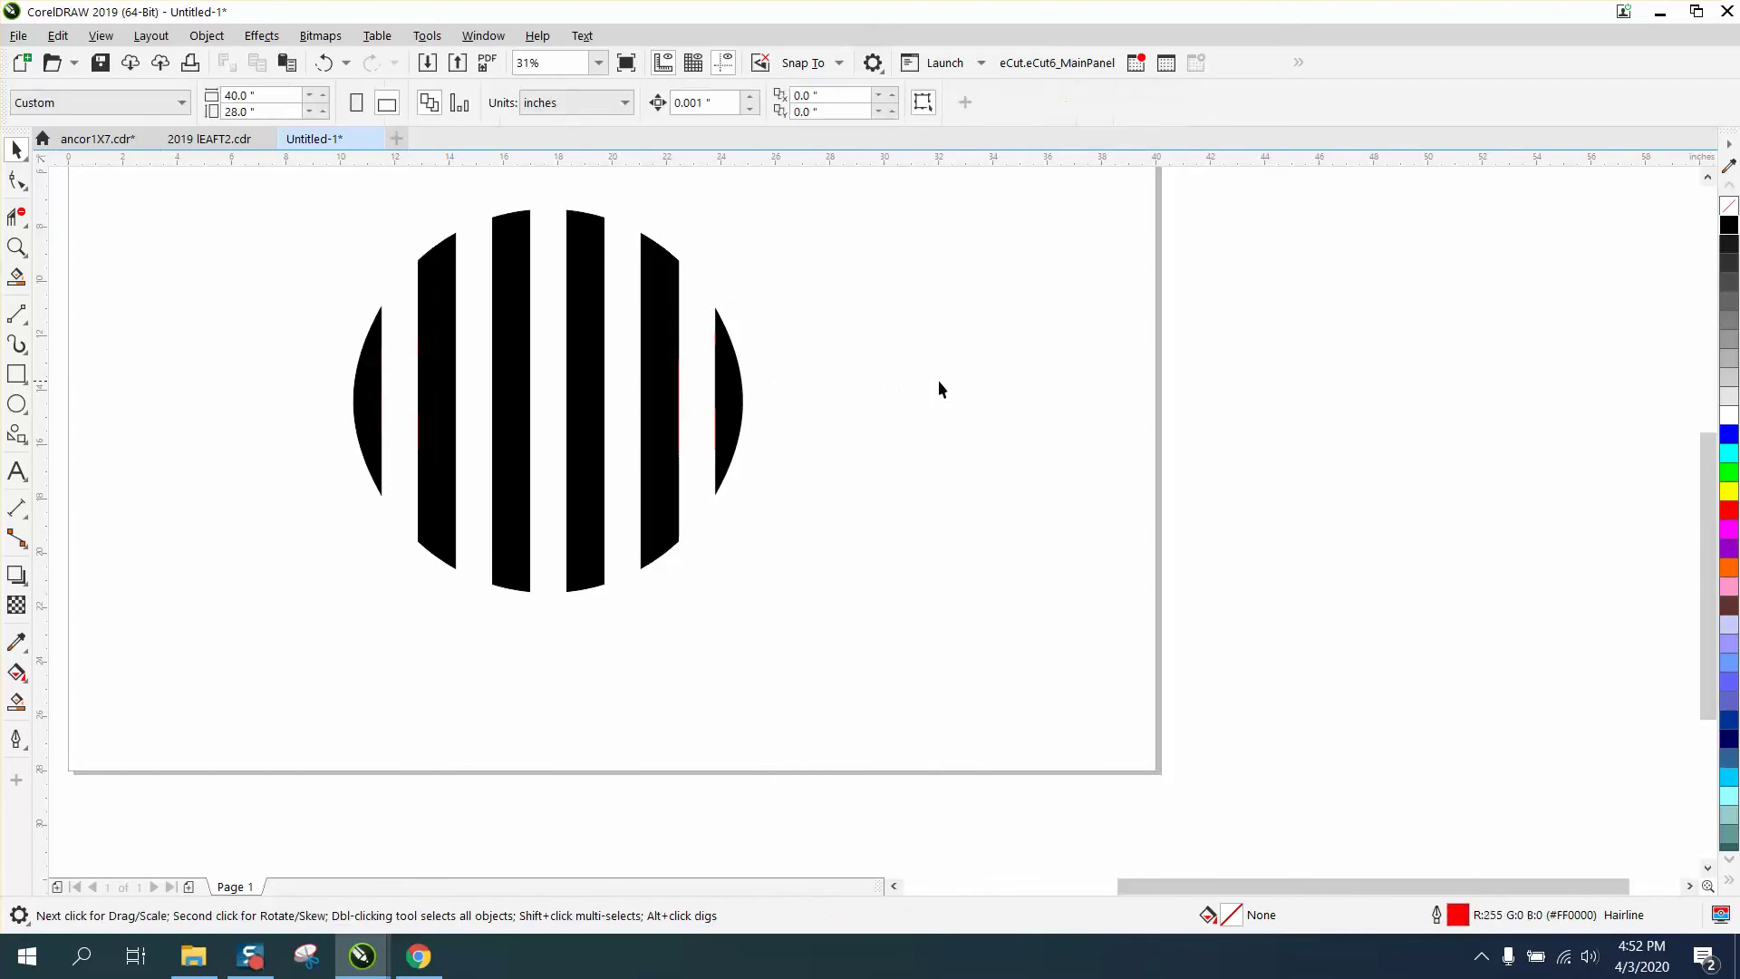
click(16, 246)
drag(324, 242, 852, 624)
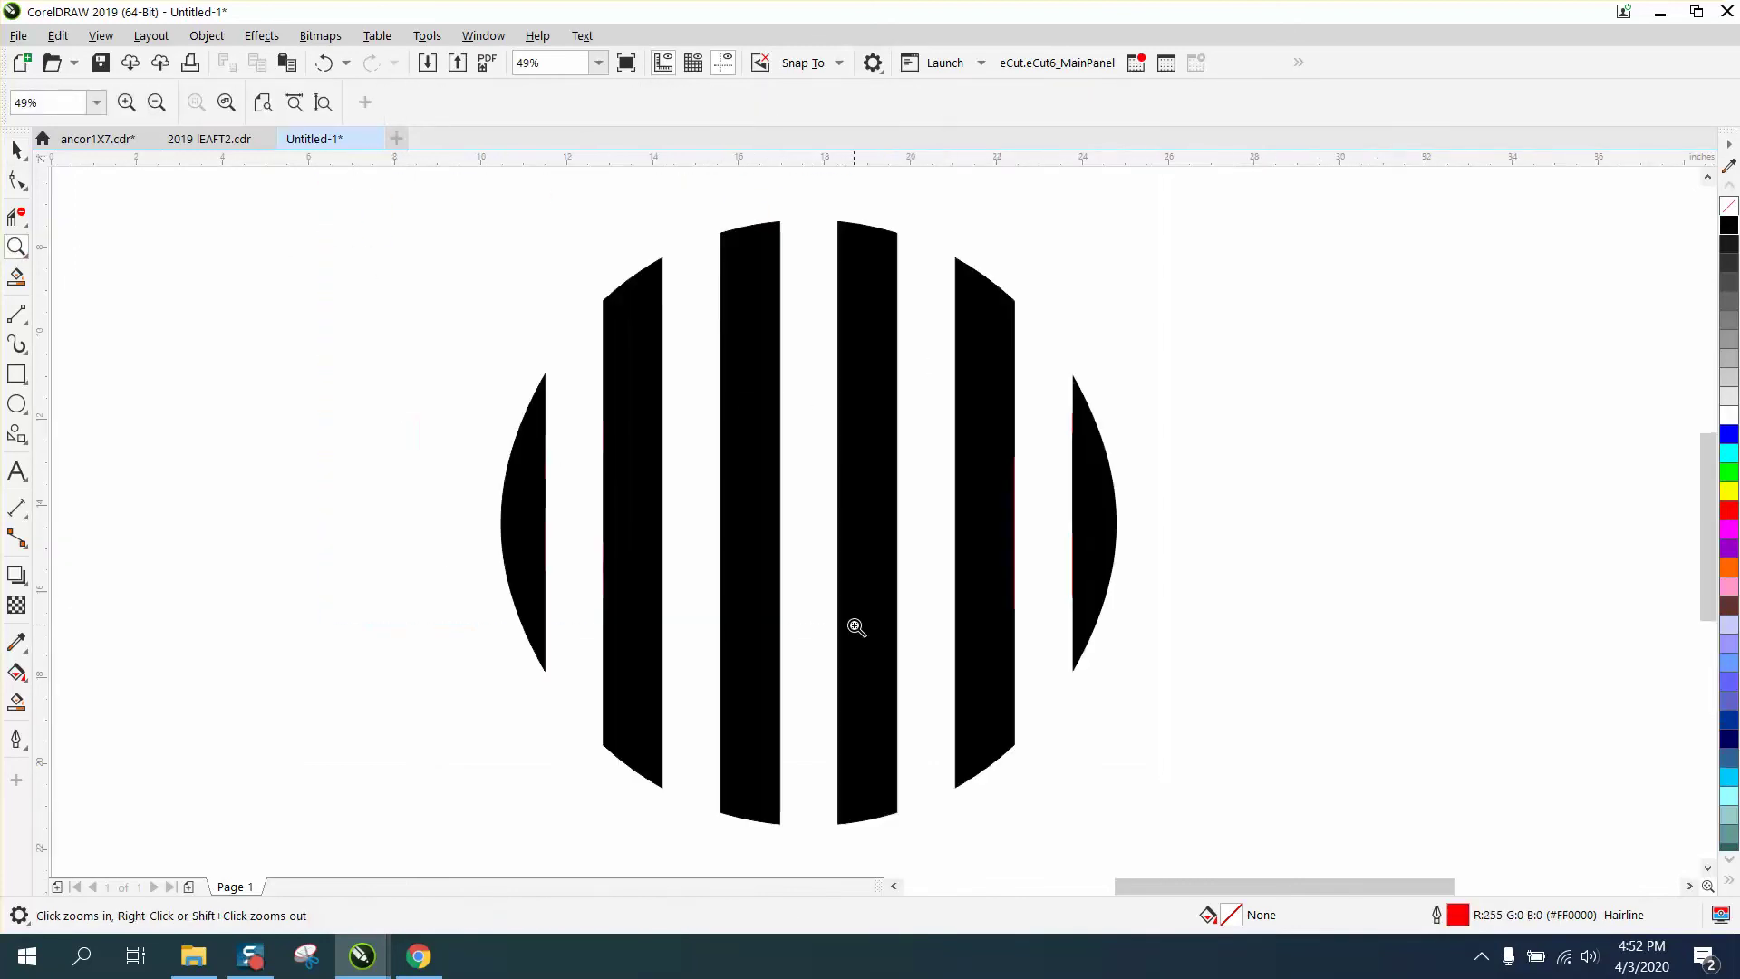